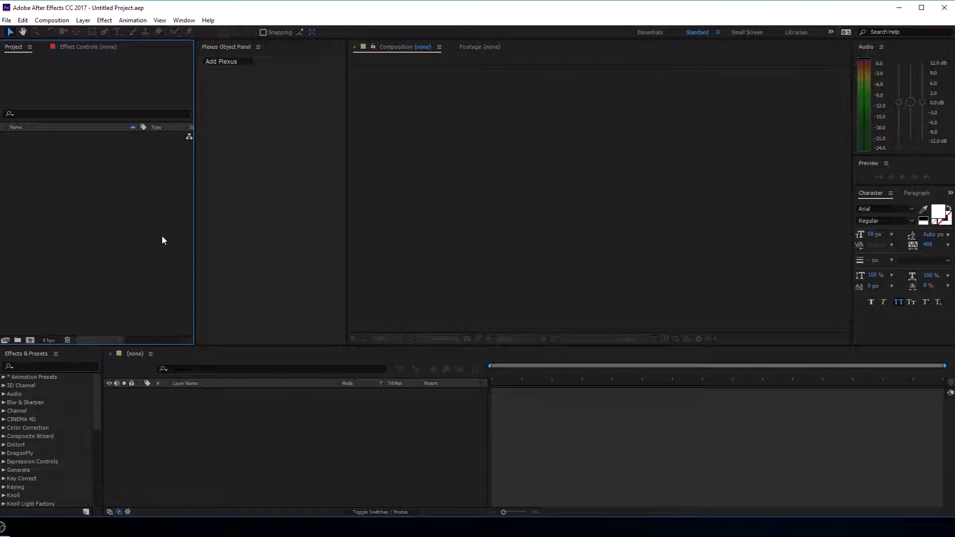
Make a new composition called Main at 1920×1080, 60 fps, lasting 10 seconds
click(30, 340)
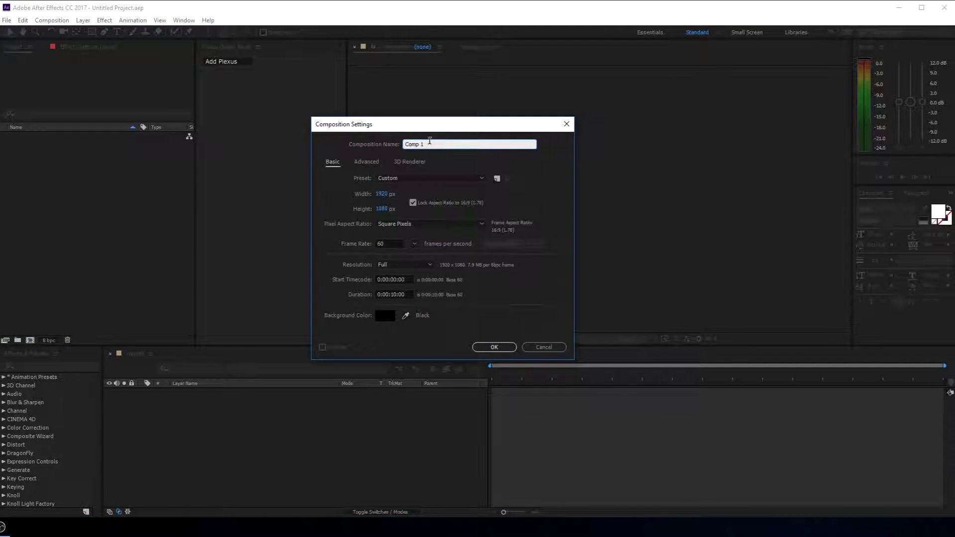
text(Main)
click(485, 347)
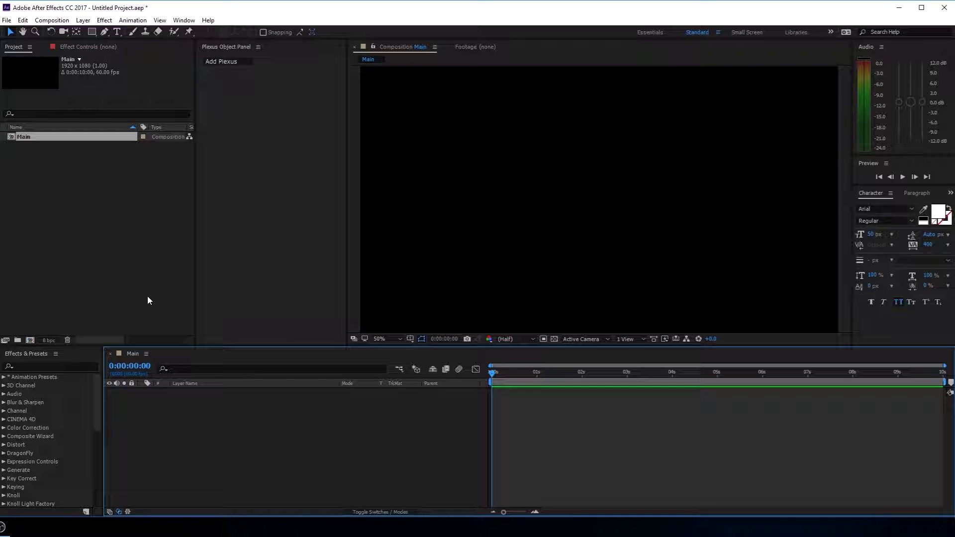
Add a full-frame solid named Plexus, coloured red FF3030
key(ctrl+y)
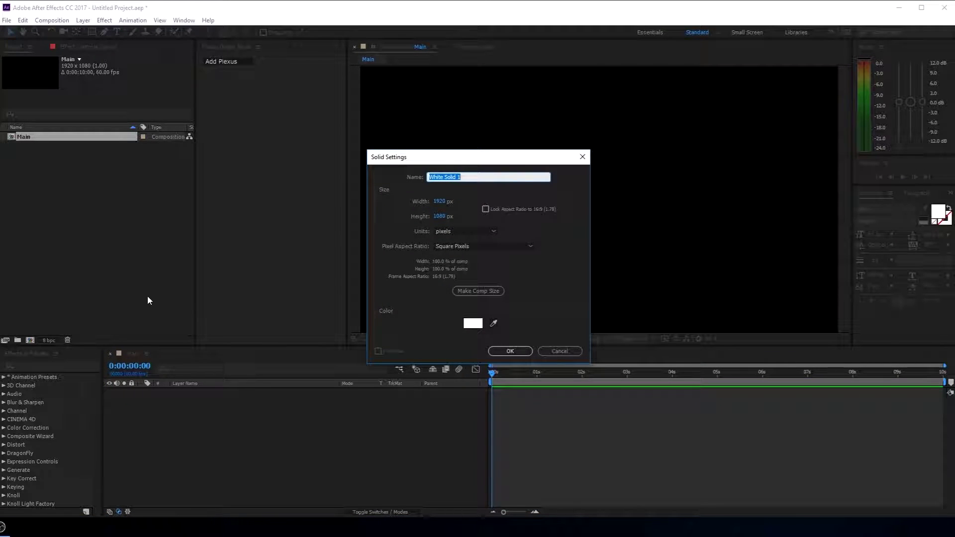
text(Plexus)
click(474, 324)
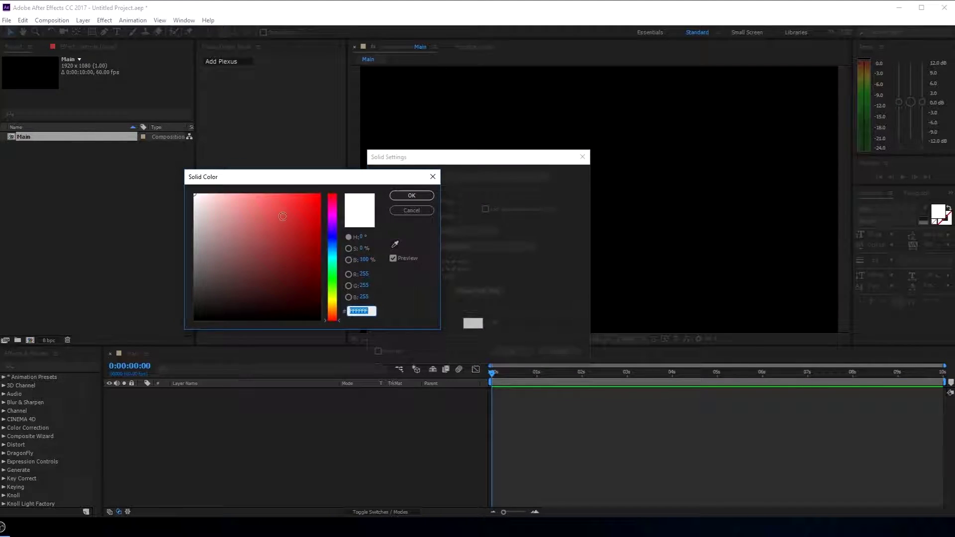
click(296, 193)
click(420, 199)
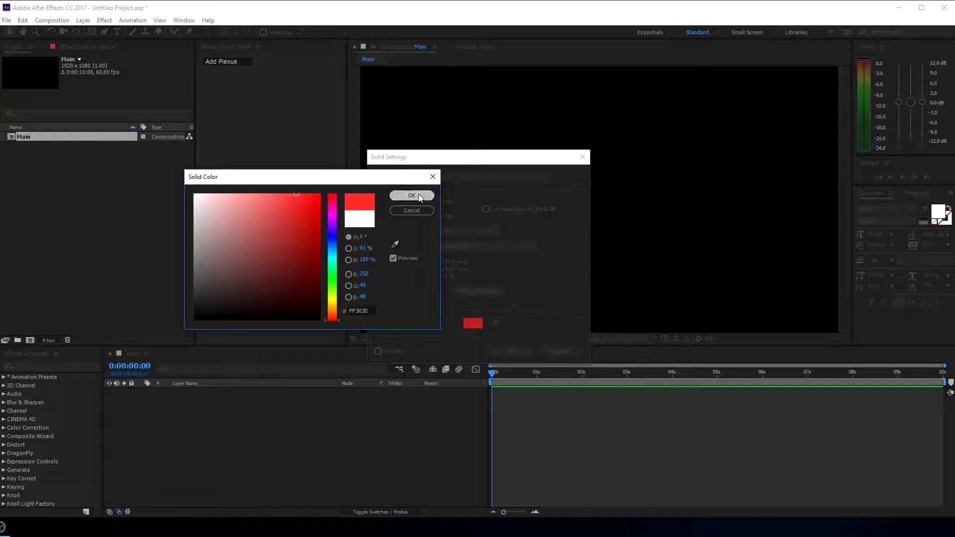
click(518, 355)
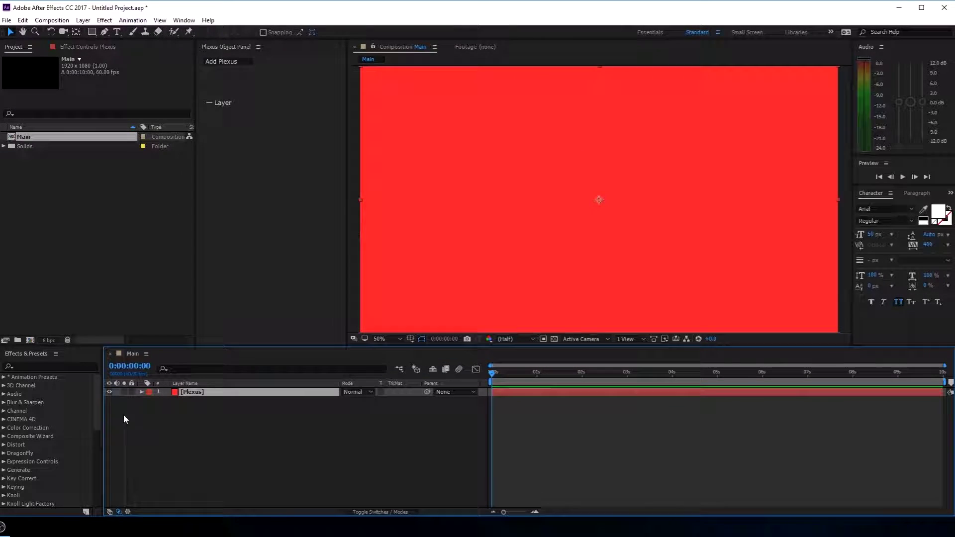
Search effects for 'plex' and apply the Rowbyte Plexus effect to the Plexus solid
click(38, 364)
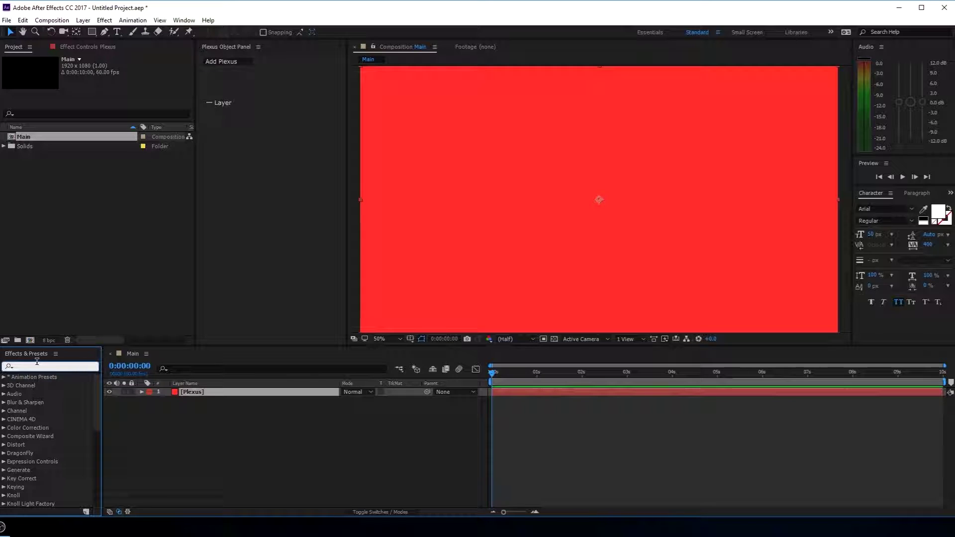
text(plx)
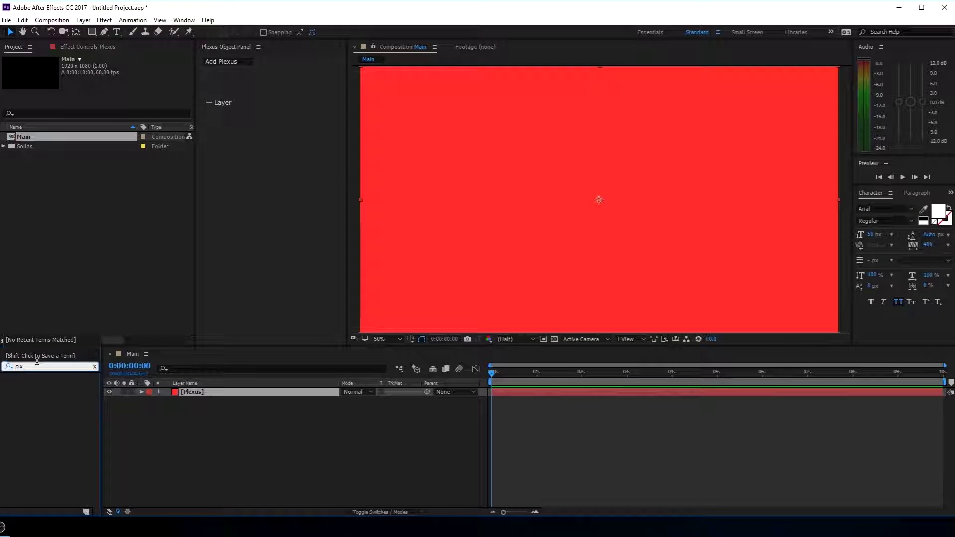
key(BackSpace)
text(ex)
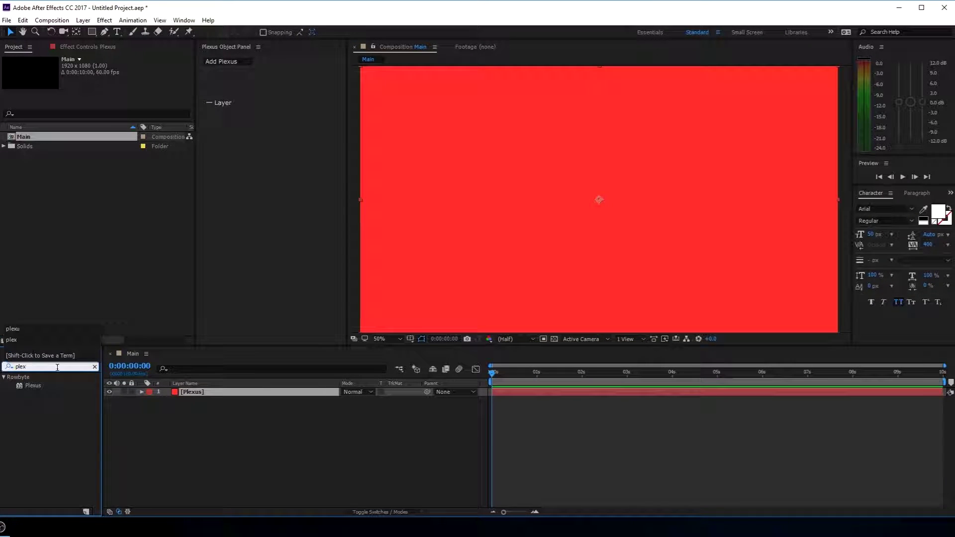
drag(28, 385, 205, 393)
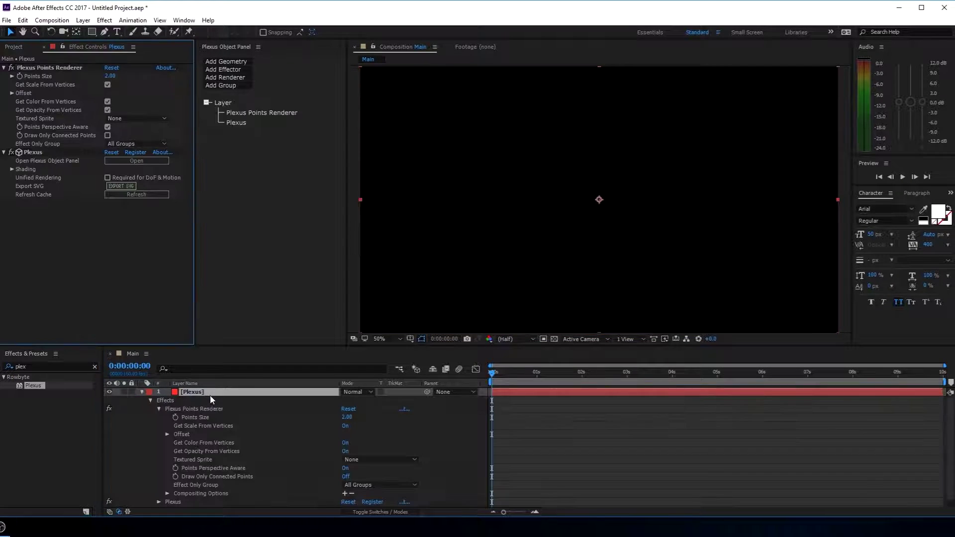
click(142, 393)
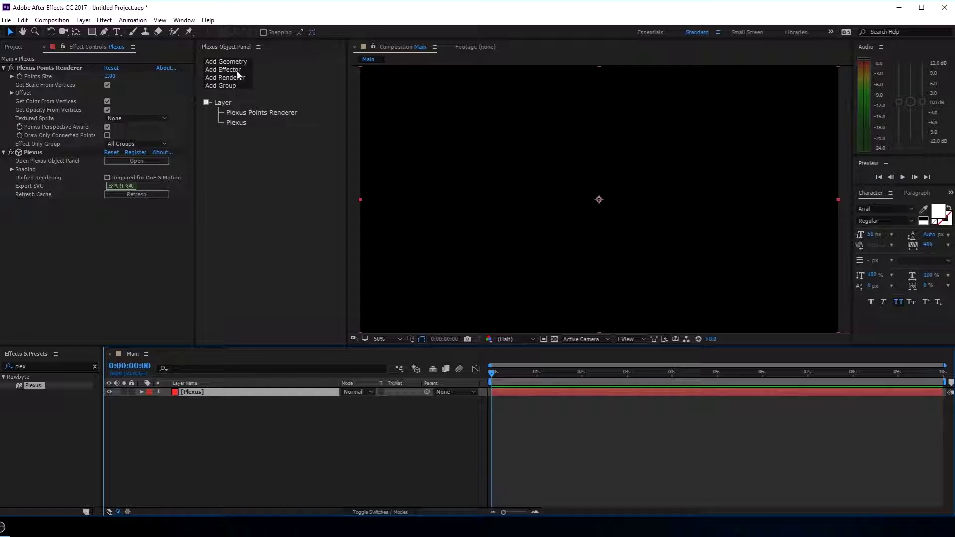
Add Primitives geometry to Plexus and set the Primitive Type to Sphere
click(229, 62)
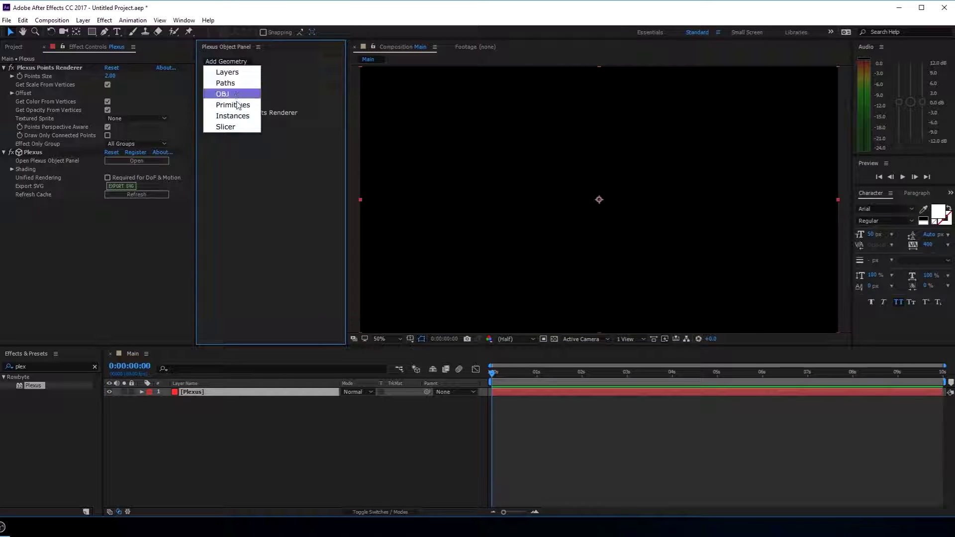
click(234, 105)
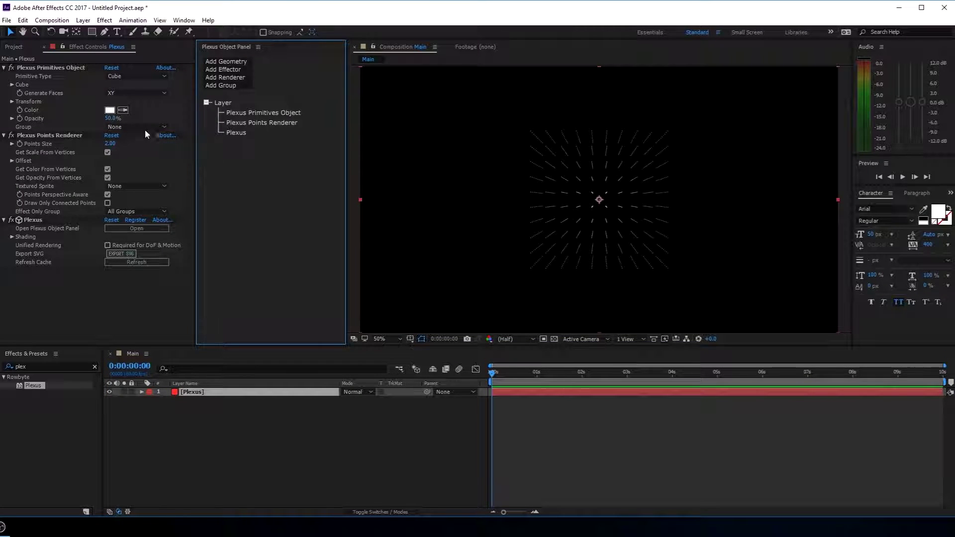
click(130, 76)
click(138, 101)
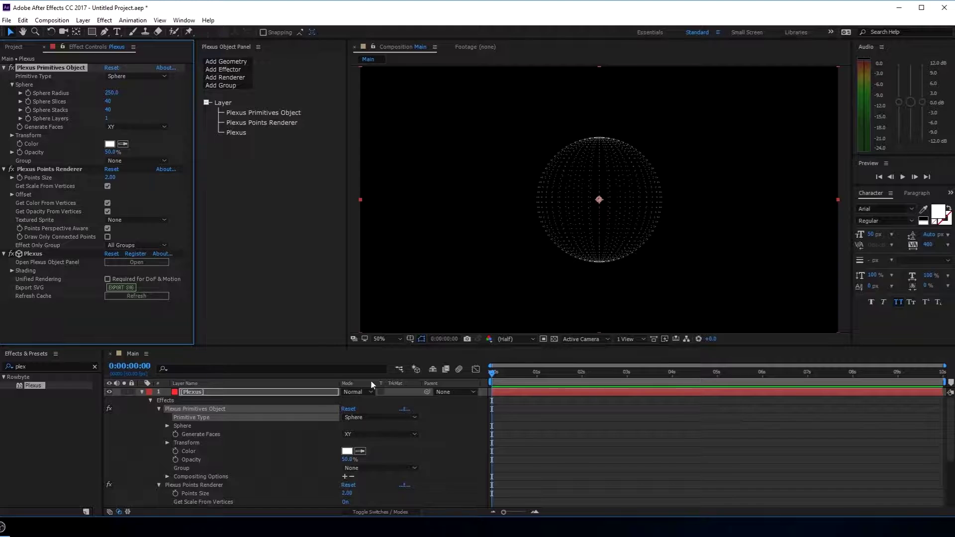
click(142, 393)
Add a 28mm camera to the composition and orbit it around the sphere
right_click(188, 422)
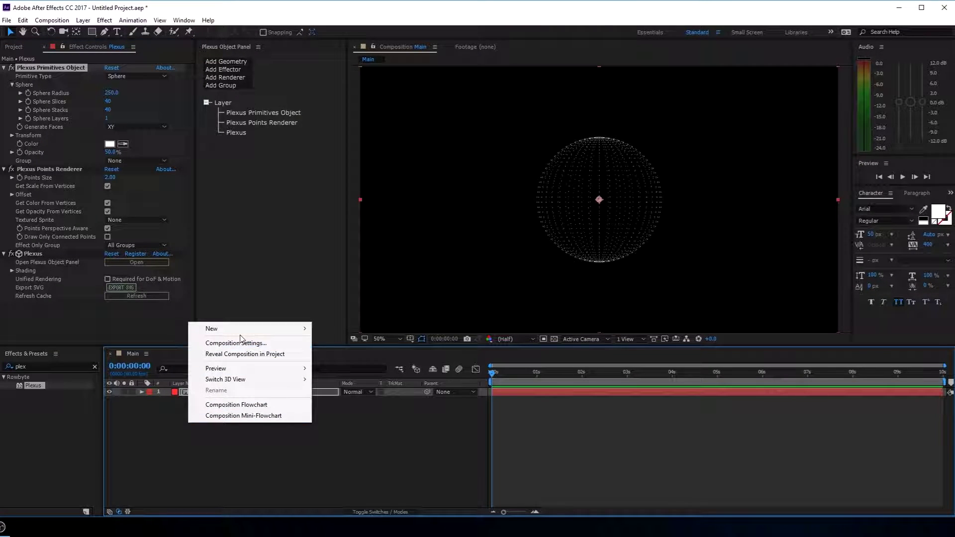
mouse_move(250, 333)
click(333, 377)
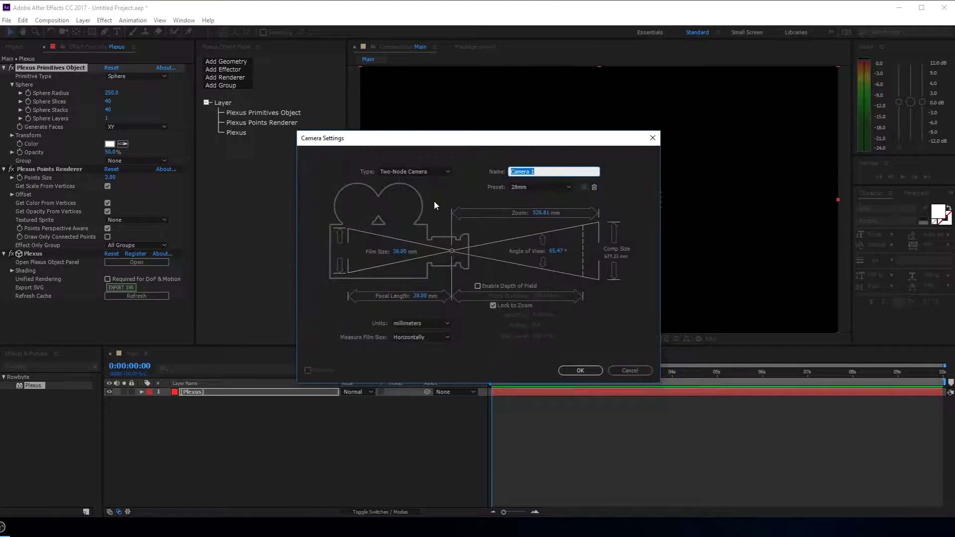
click(523, 188)
click(534, 247)
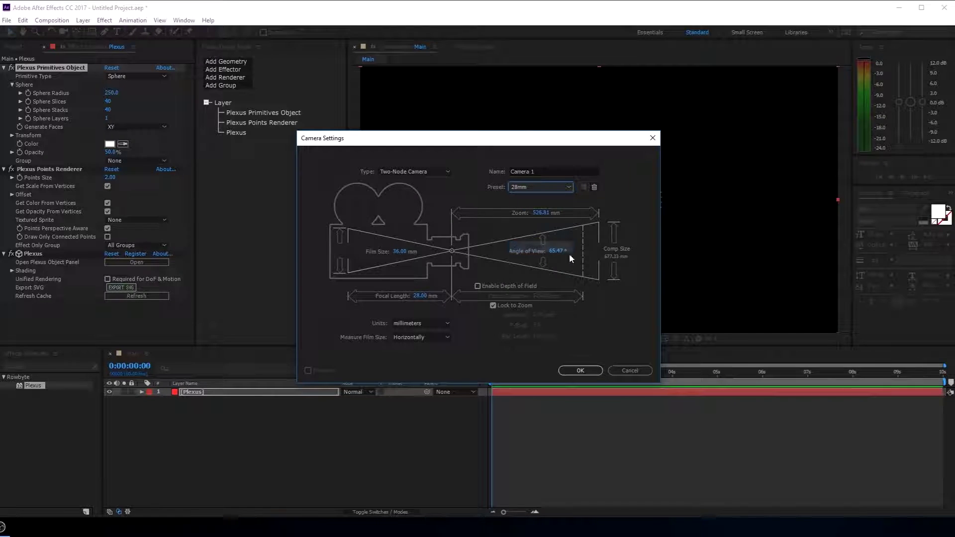
click(580, 371)
key(c)
mouse_move(627, 210)
mouse_down()
mouse_move(571, 195)
mouse_move(672, 202)
mouse_move(647, 209)
mouse_up()
click(204, 401)
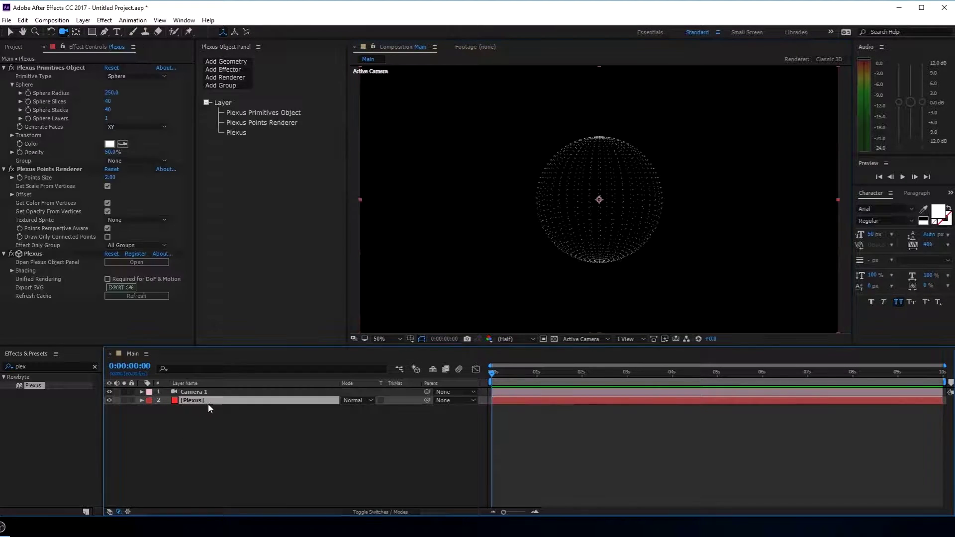
drag(108, 99, 451, 94)
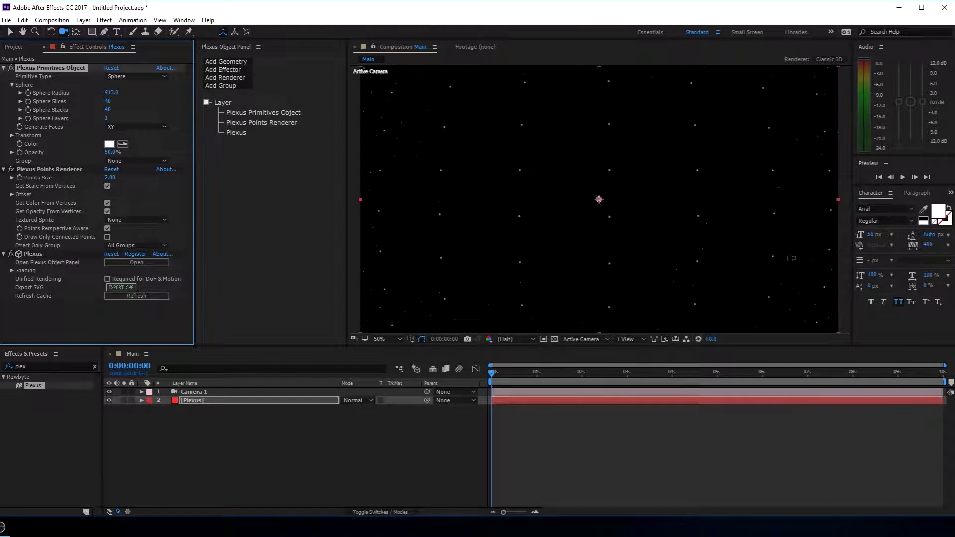
drag(753, 250, 747, 254)
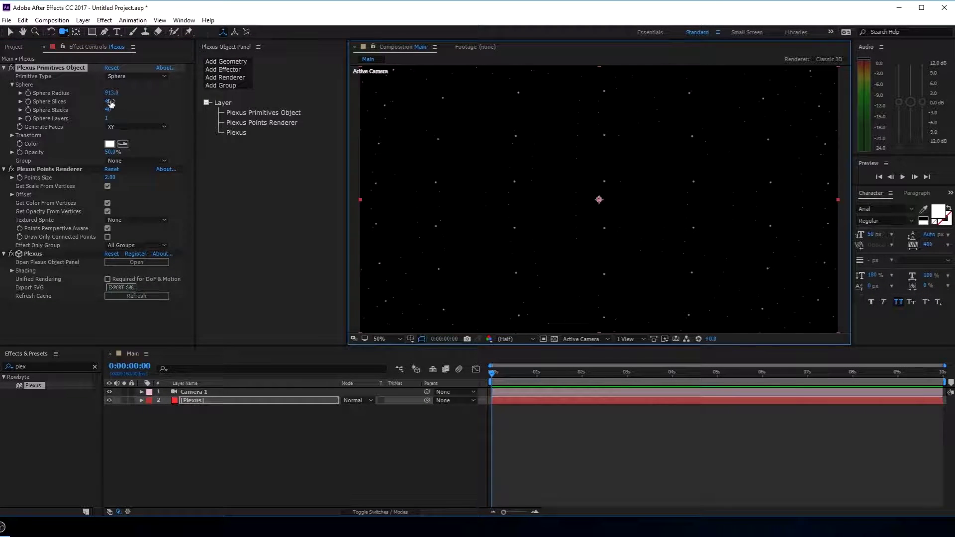
mouse_move(108, 103)
mouse_down()
mouse_move(175, 108)
mouse_move(160, 116)
mouse_up()
drag(687, 261, 676, 207)
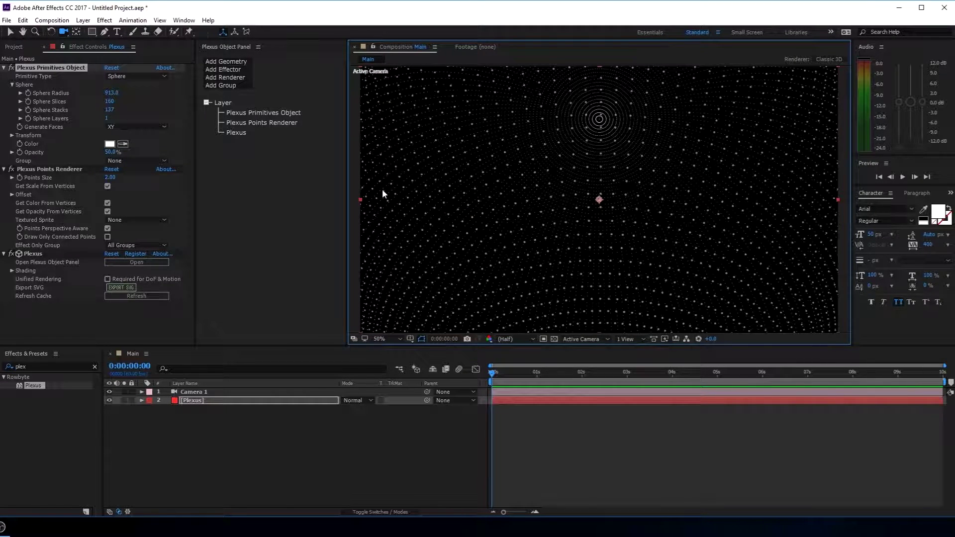
key(ctrl+z)
key(ctrl+z)
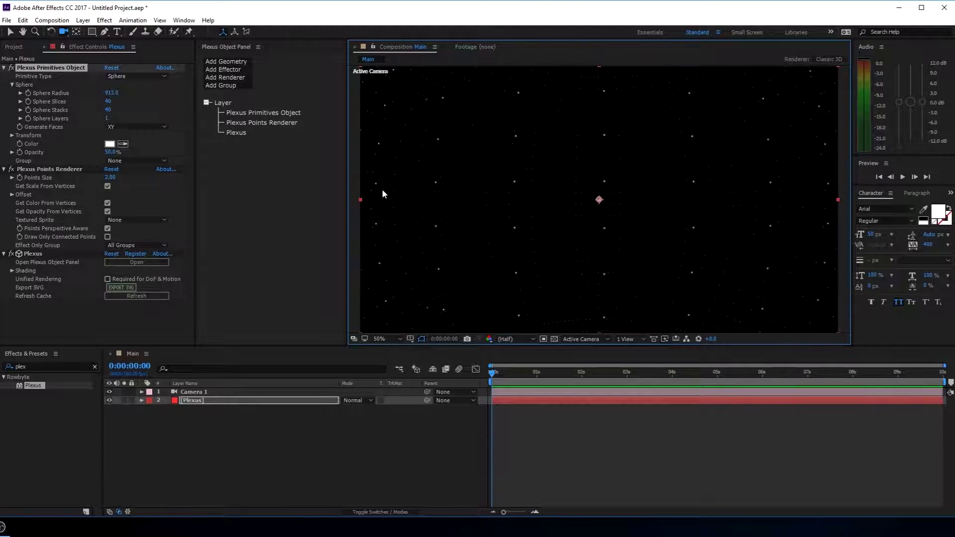
key(ctrl+z)
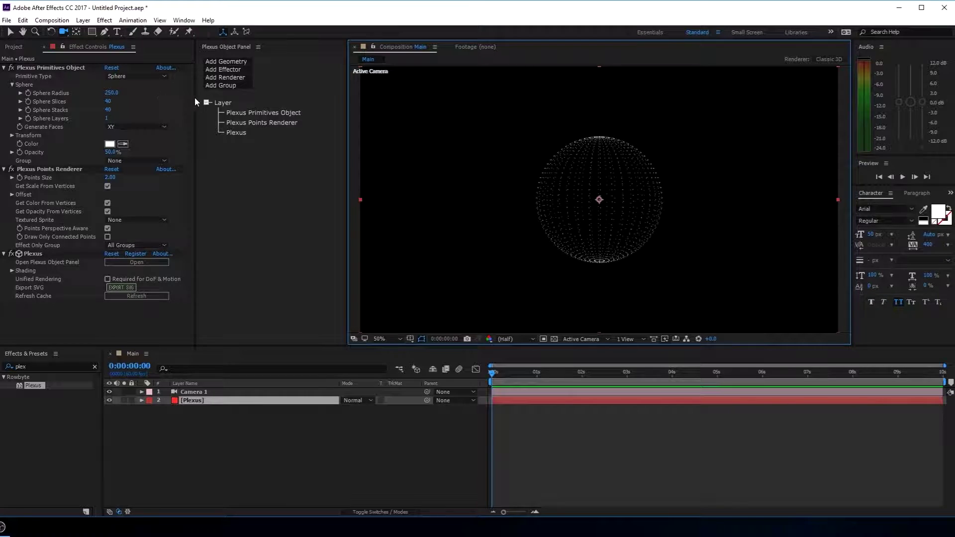
Add a Noise effector and a Transform effector to Plexus
click(235, 72)
click(232, 80)
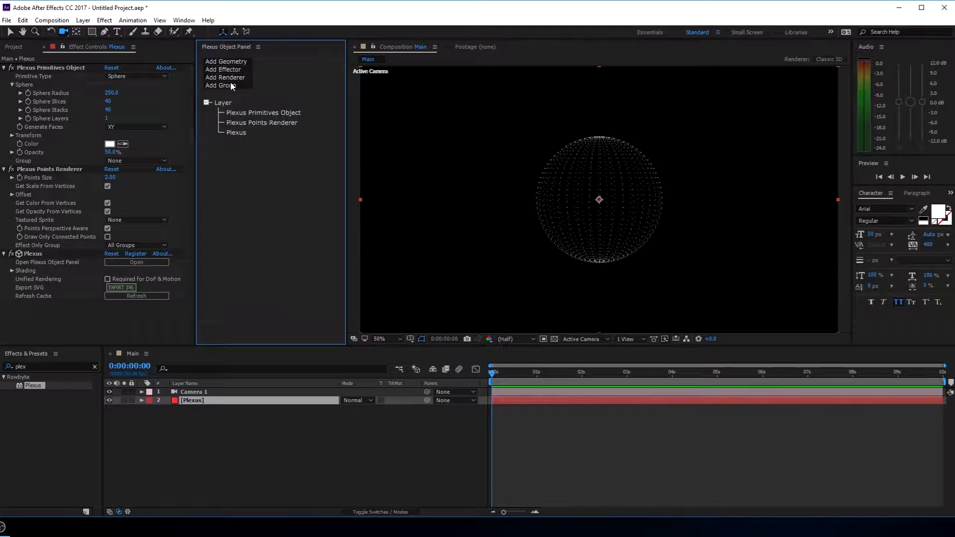
click(227, 73)
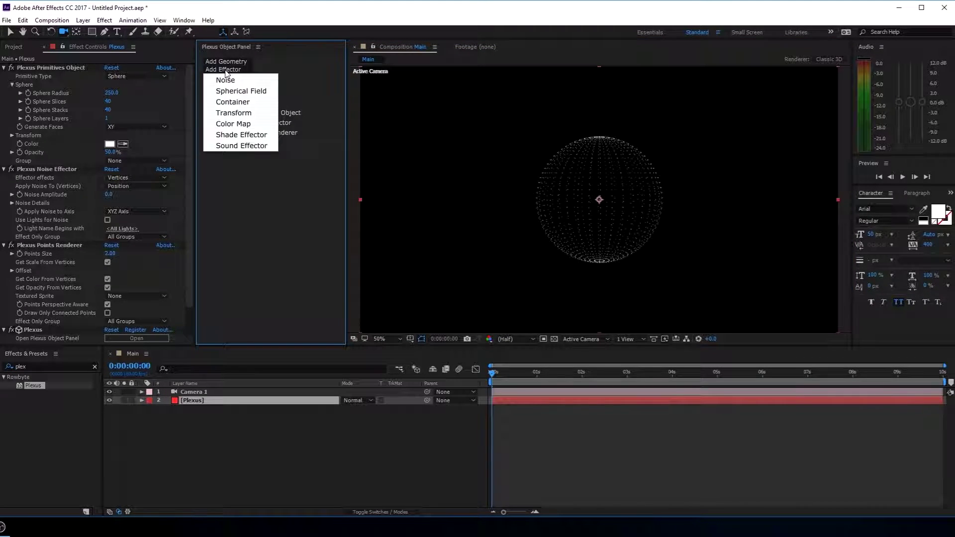
click(242, 115)
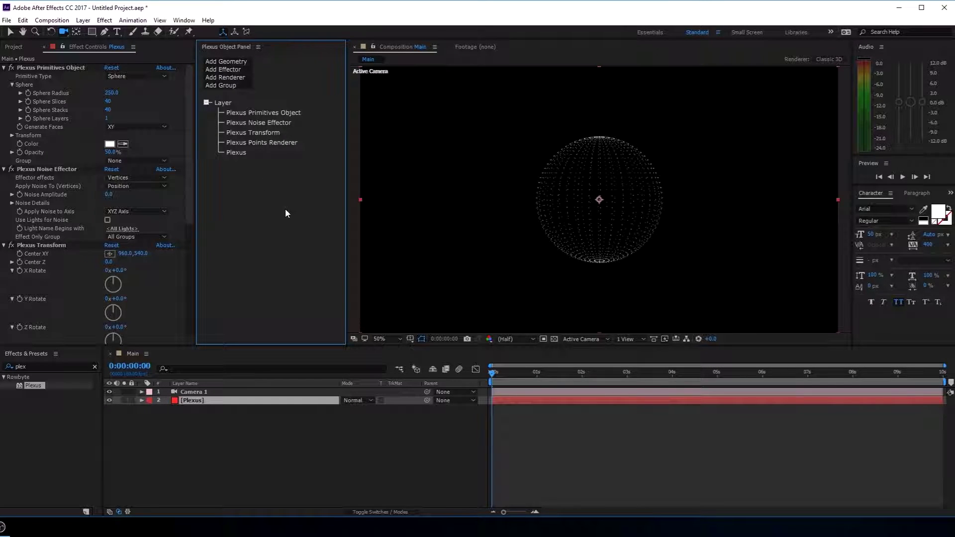
click(260, 135)
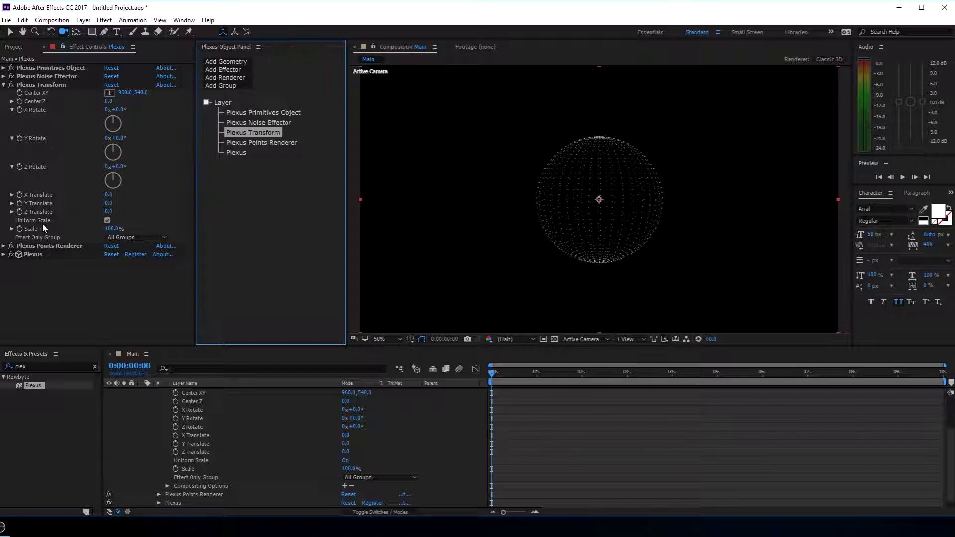
Set Plexus Transform to X/Y Scale 100% and Z Scale 700%, then orbit around the sphere
click(108, 221)
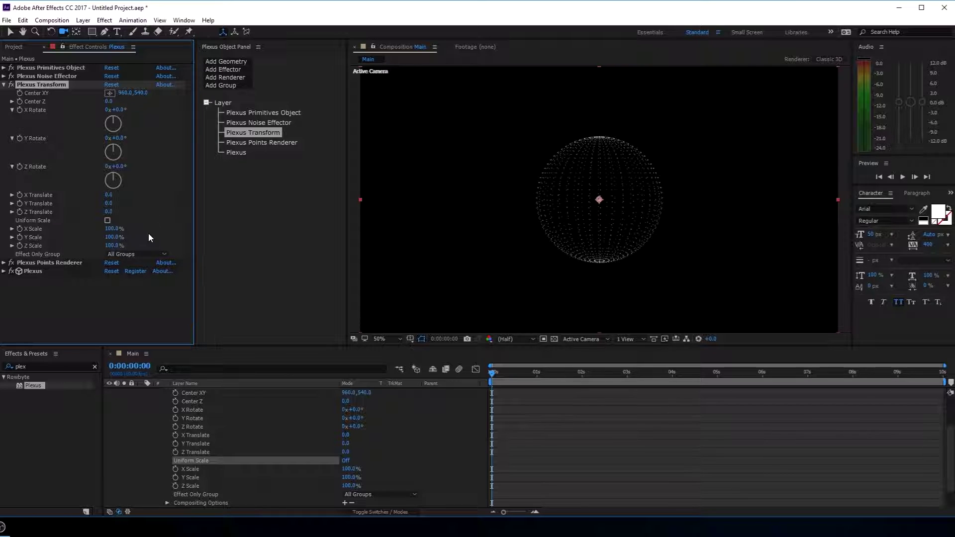
mouse_move(111, 229)
mouse_down()
mouse_move(192, 220)
mouse_move(135, 231)
mouse_move(133, 246)
mouse_up()
key(ctrl+z)
key(ctrl+z)
key(ctrl+z)
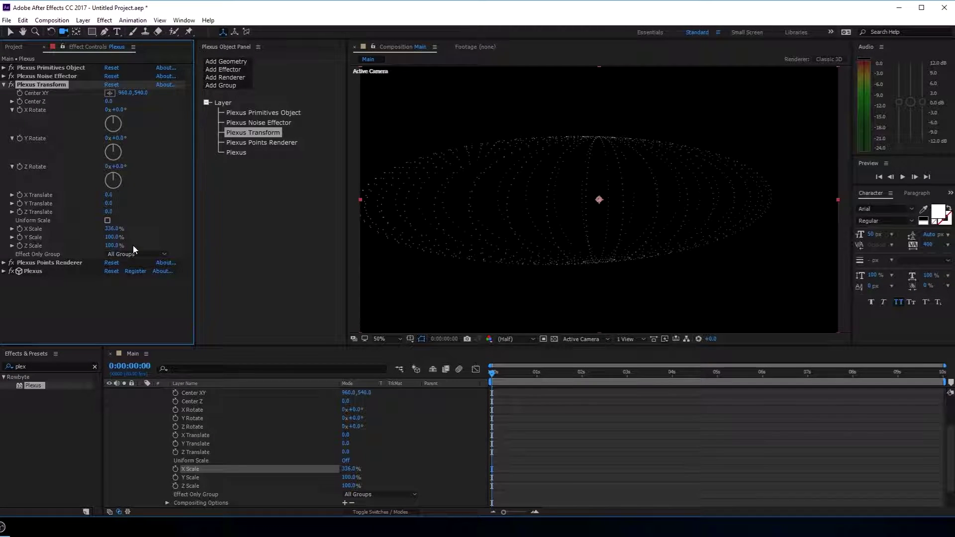
click(114, 245)
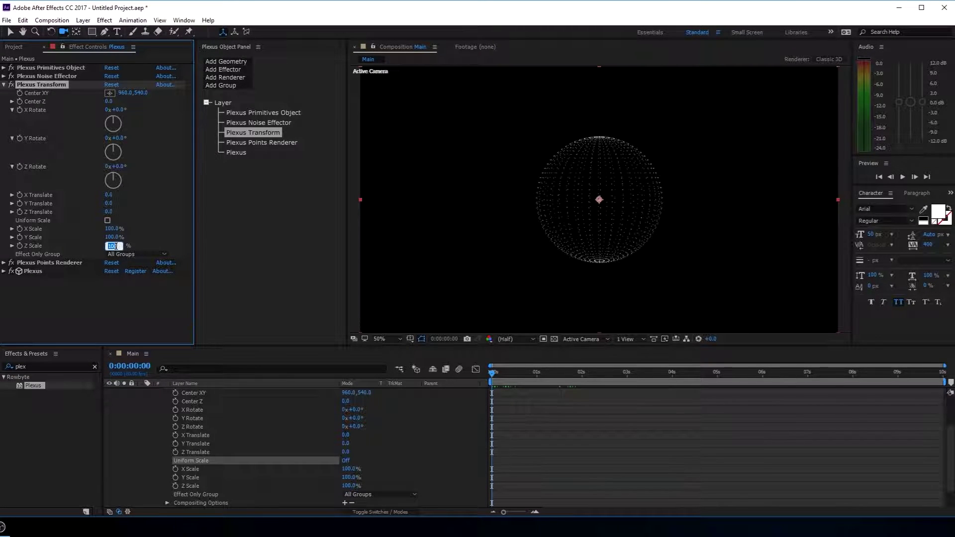
text(700)
key(Return)
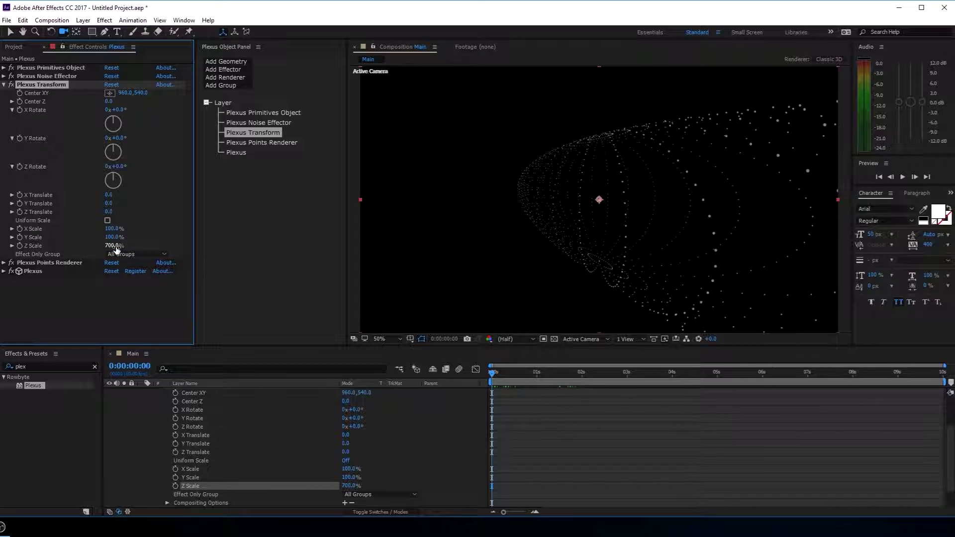
click(593, 279)
mouse_move(594, 279)
mouse_down()
mouse_move(580, 285)
mouse_move(575, 271)
mouse_up()
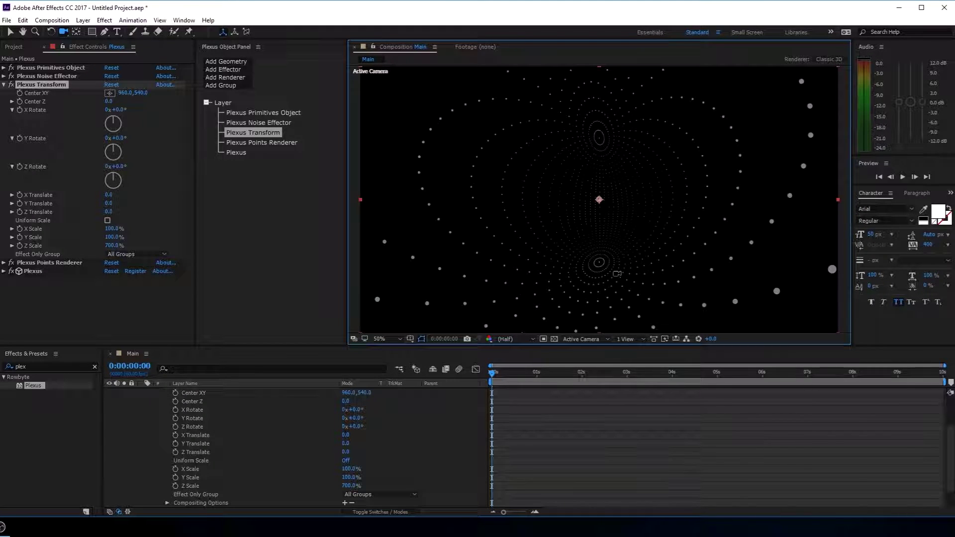
scroll(132, 444, up, 2)
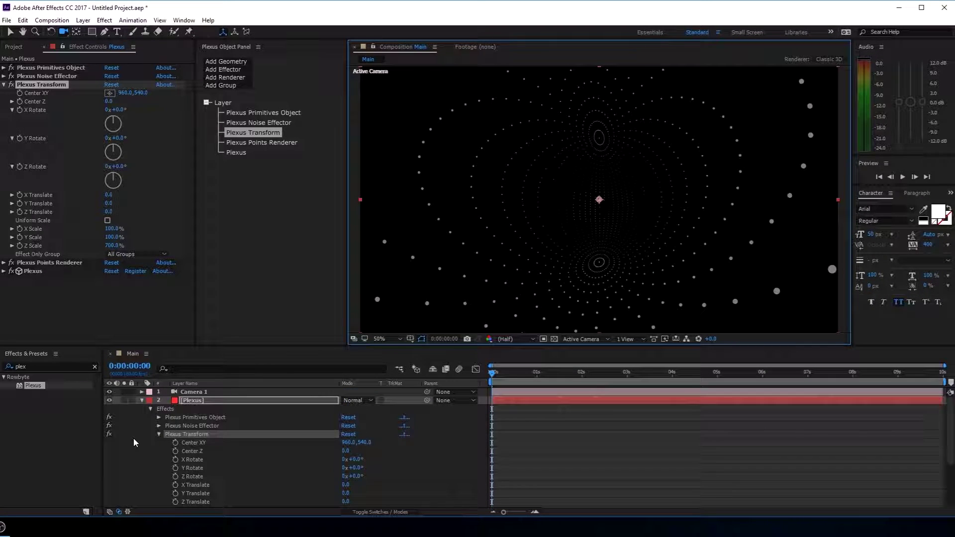
Reset Camera 1's Transform to its default frontal view
click(142, 400)
click(189, 393)
click(142, 392)
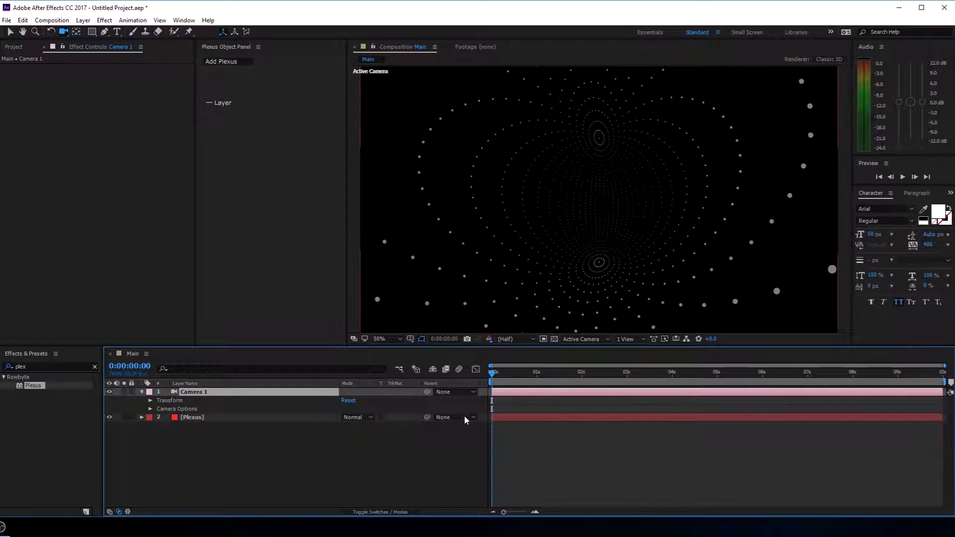
click(352, 402)
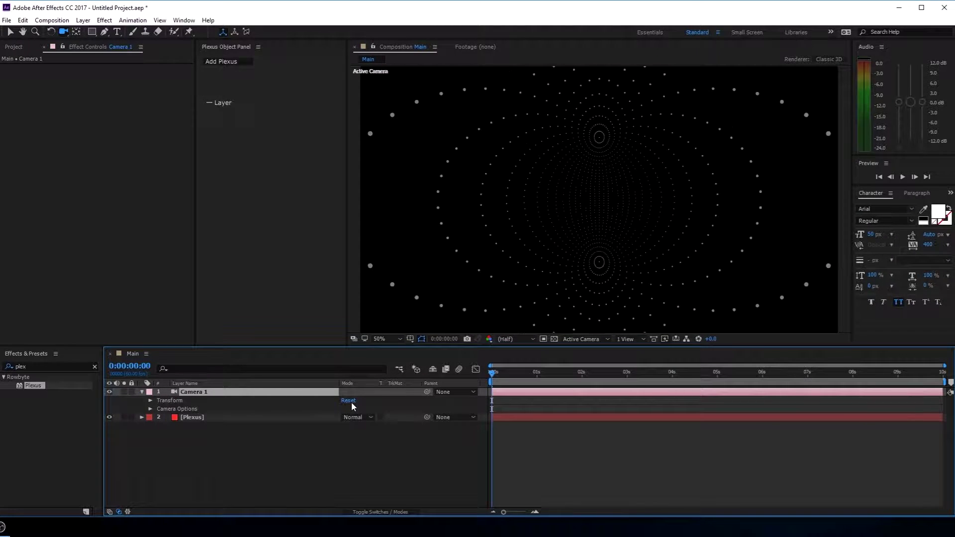
Add a null object layer named Cam_Control
right_click(190, 463)
mouse_move(289, 368)
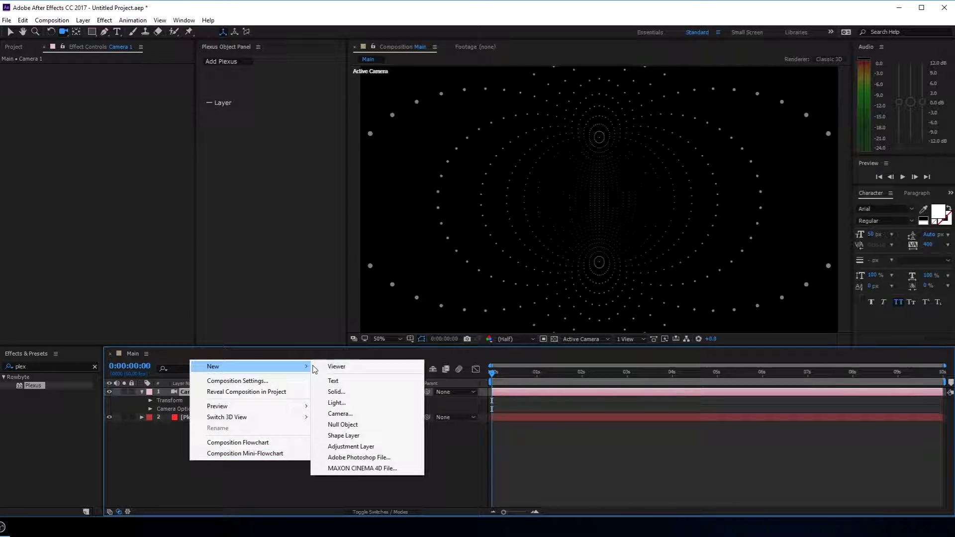
click(343, 424)
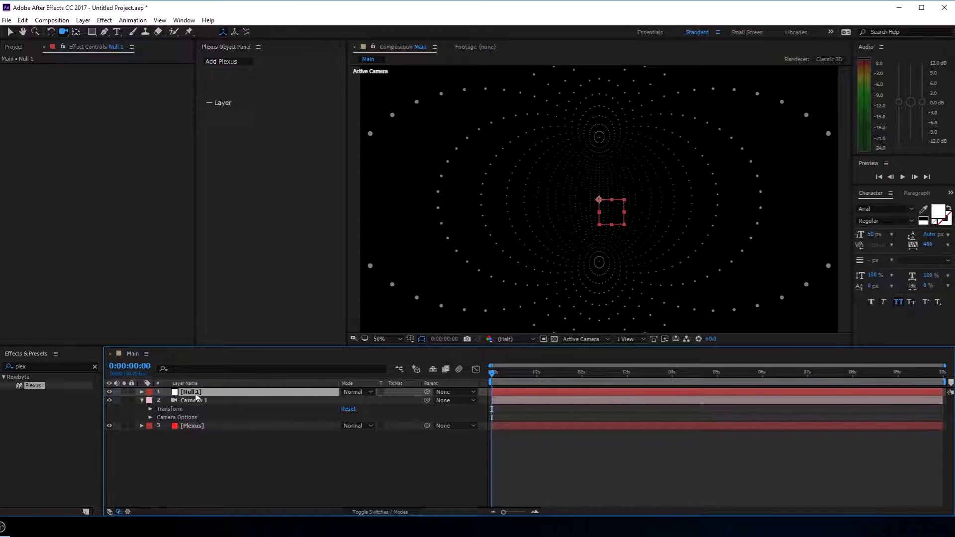
key(Return)
text(C)
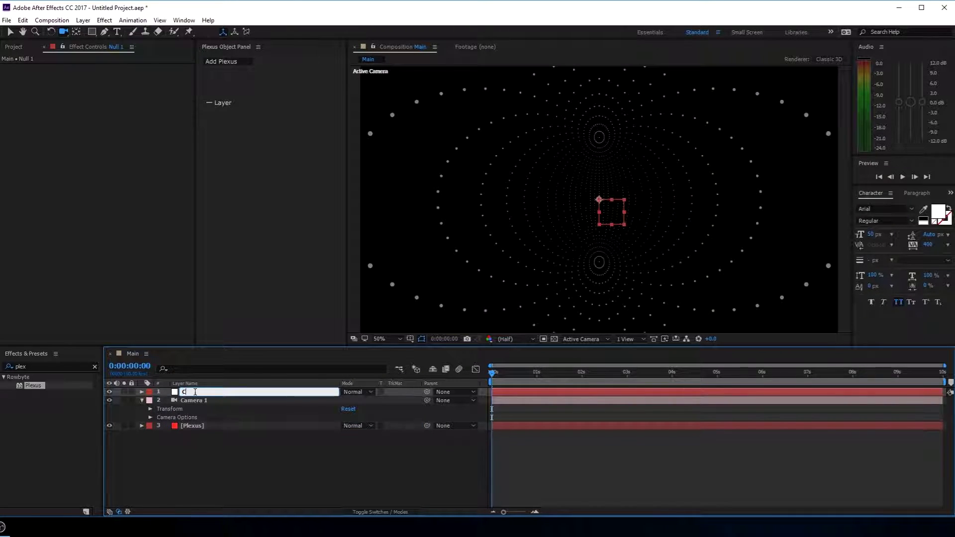
text(am_Control)
click(216, 455)
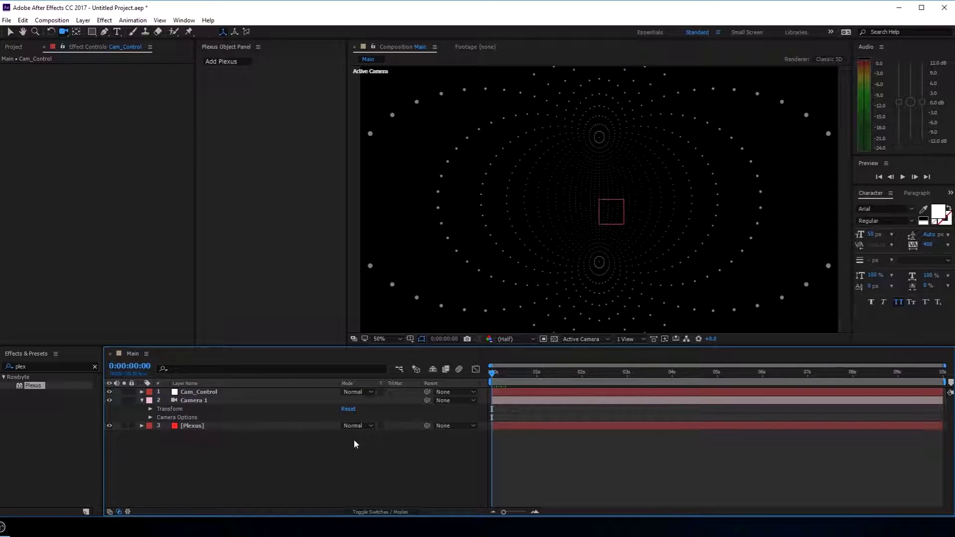
Parent Camera 1 to Cam_Control, leaving Cam_Control's Position at 960, 540, 0
click(377, 512)
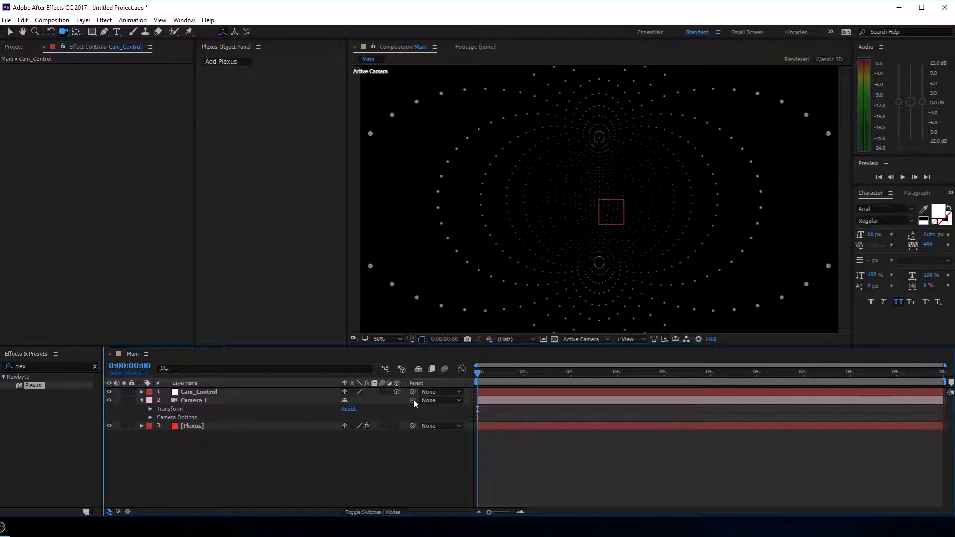
drag(413, 402, 211, 391)
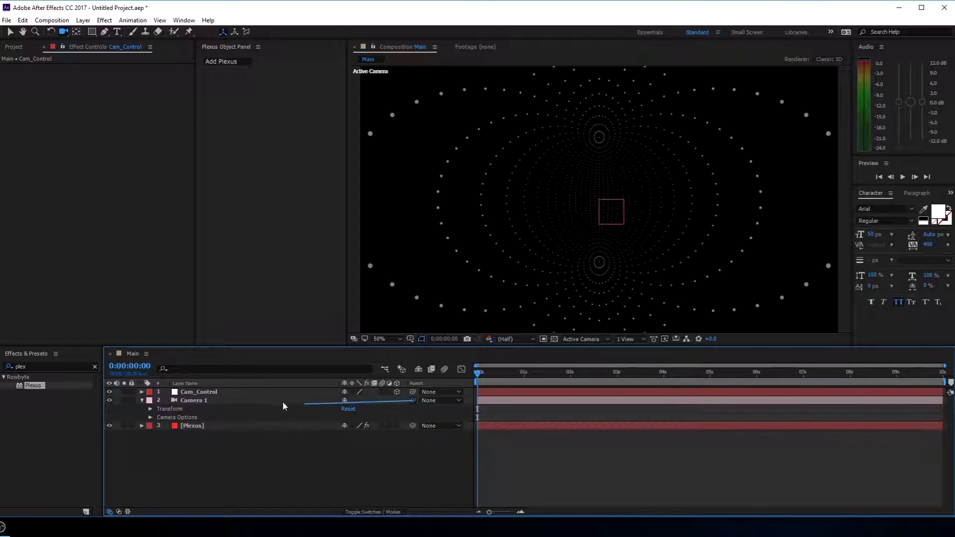
click(142, 400)
click(205, 393)
key(p)
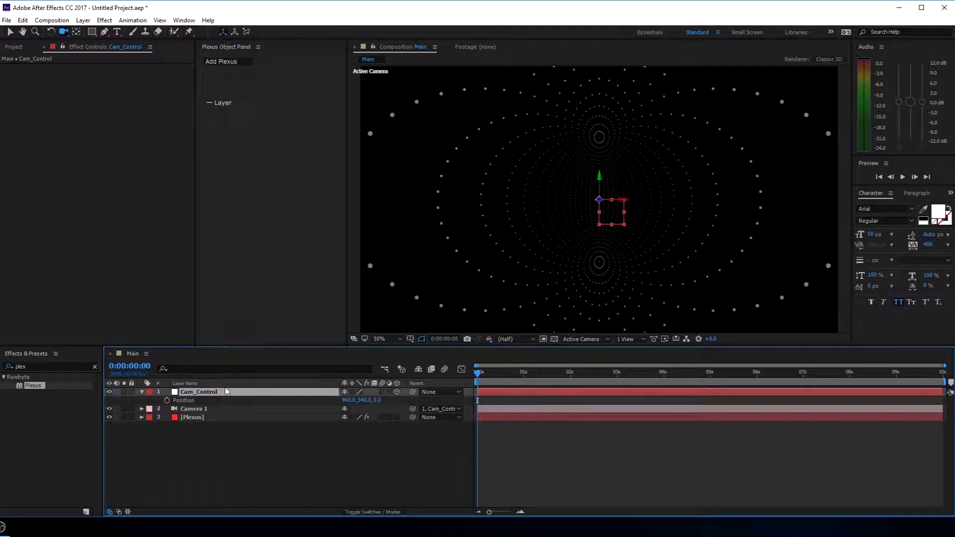
drag(376, 401, 455, 396)
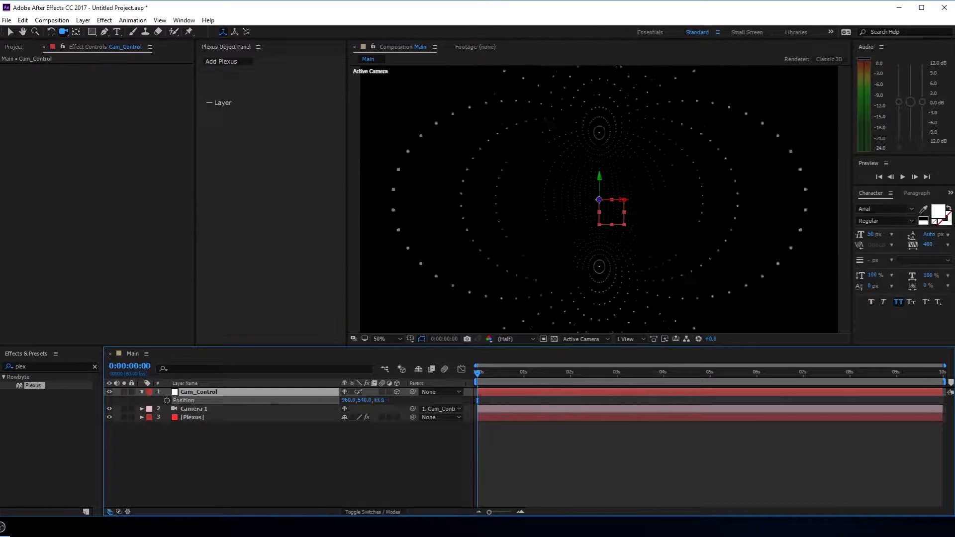
key(ctrl+z)
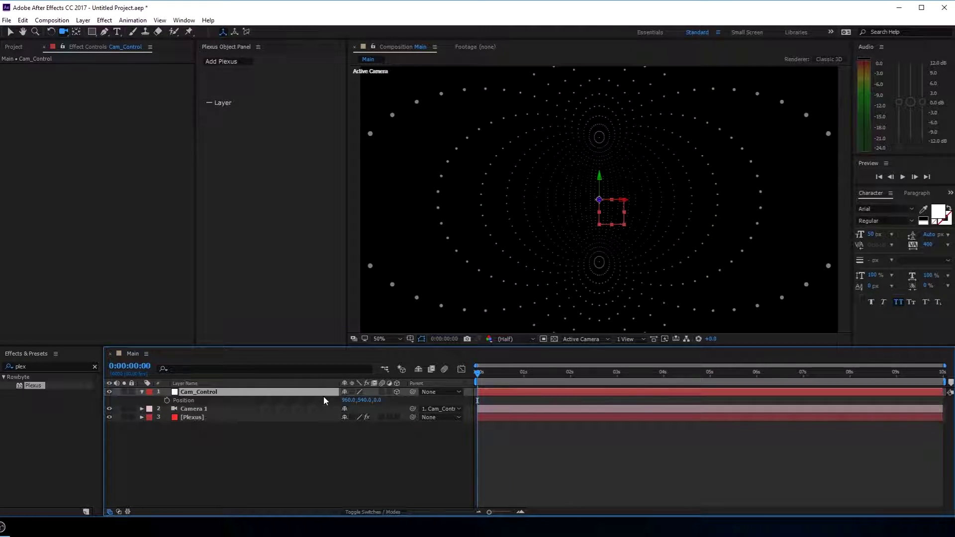
On the Plexus layer, set the Plexus Noise Effector's Noise Amplitude to 170
click(143, 392)
click(208, 409)
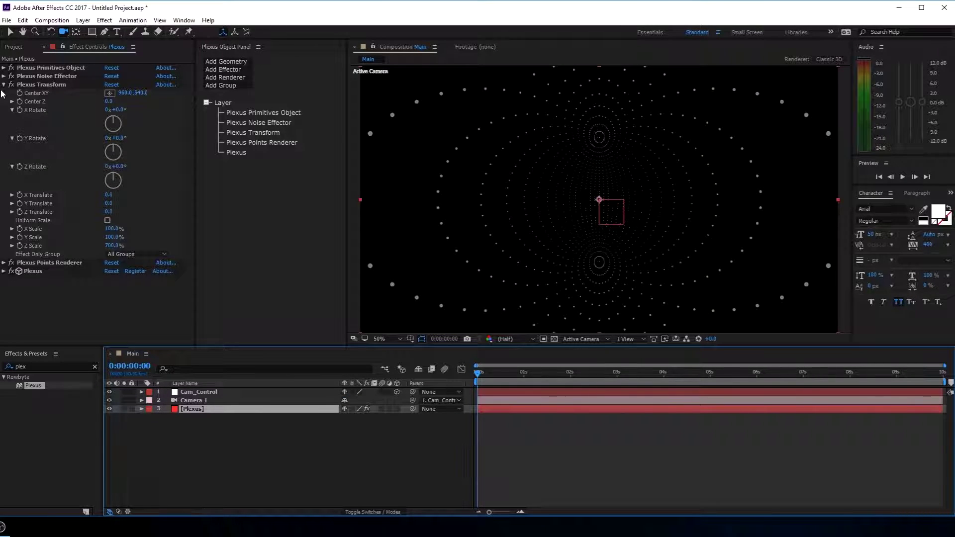
click(259, 122)
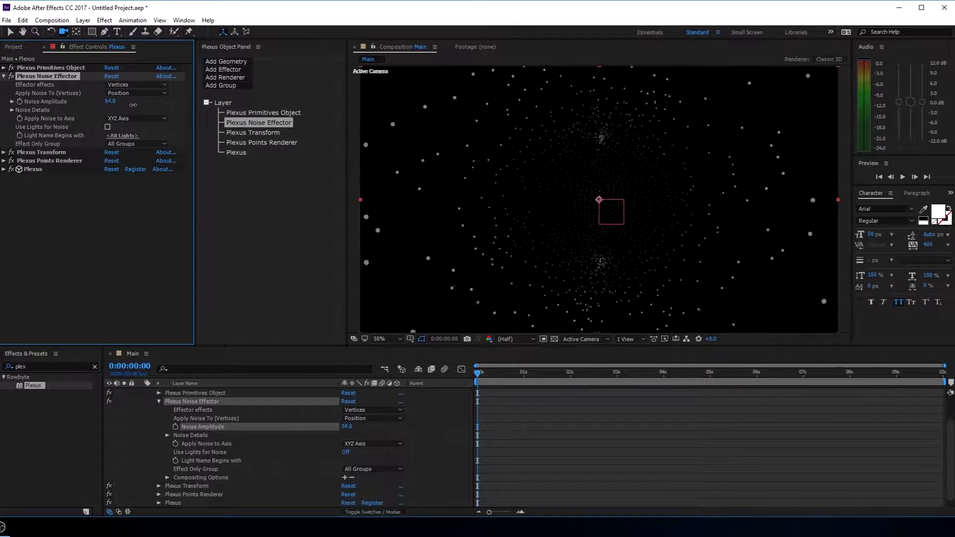
mouse_move(129, 103)
mouse_down()
mouse_move(152, 115)
mouse_move(123, 118)
mouse_move(132, 123)
mouse_move(213, 122)
mouse_up()
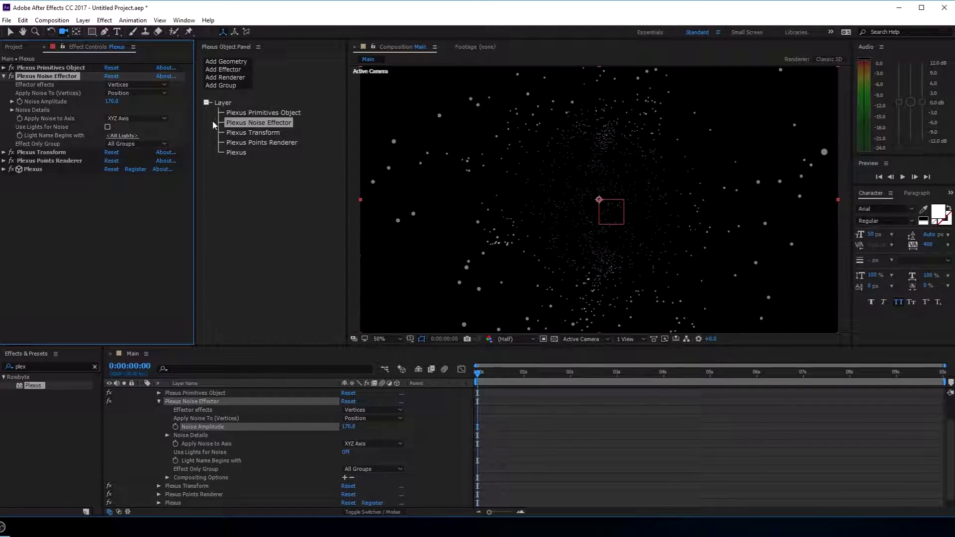
Add a Plexus Lines Renderer with distance falloff, Max Vertices to Search 5, Maximum Distance 0
click(240, 71)
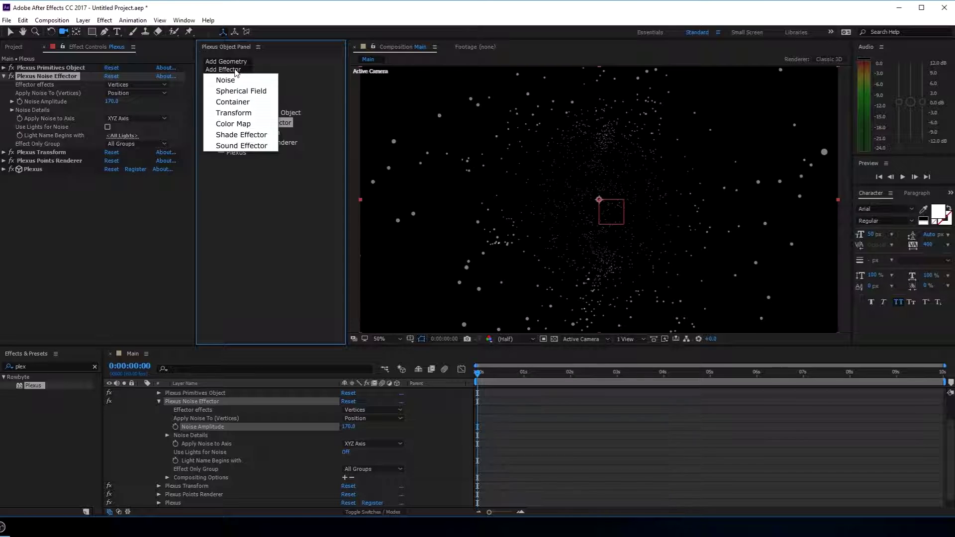
click(240, 71)
click(233, 78)
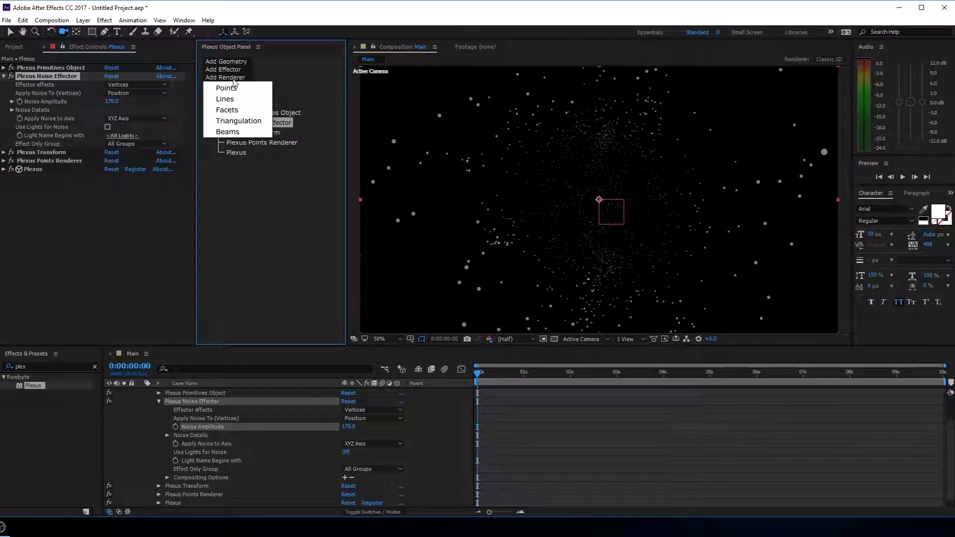
click(224, 98)
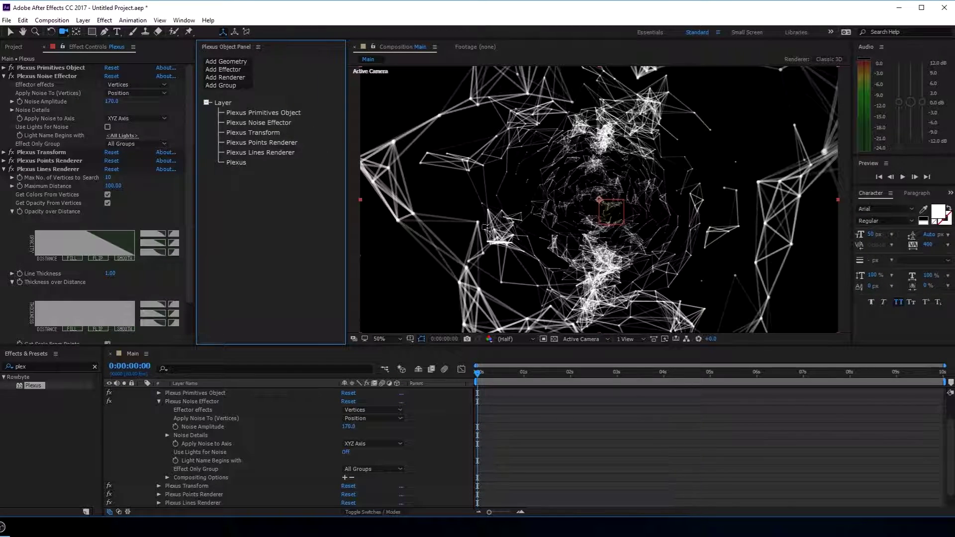
click(155, 311)
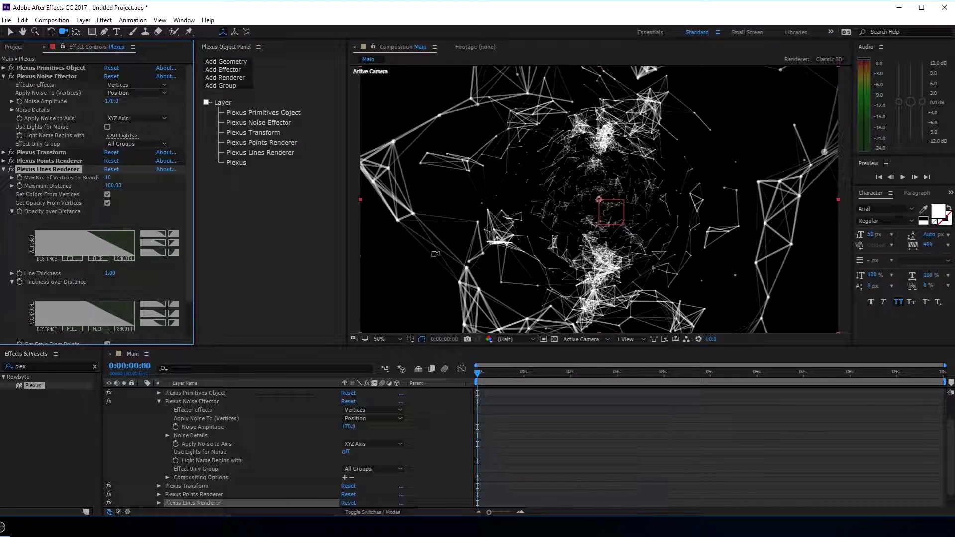
click(108, 178)
text(5)
key(Return)
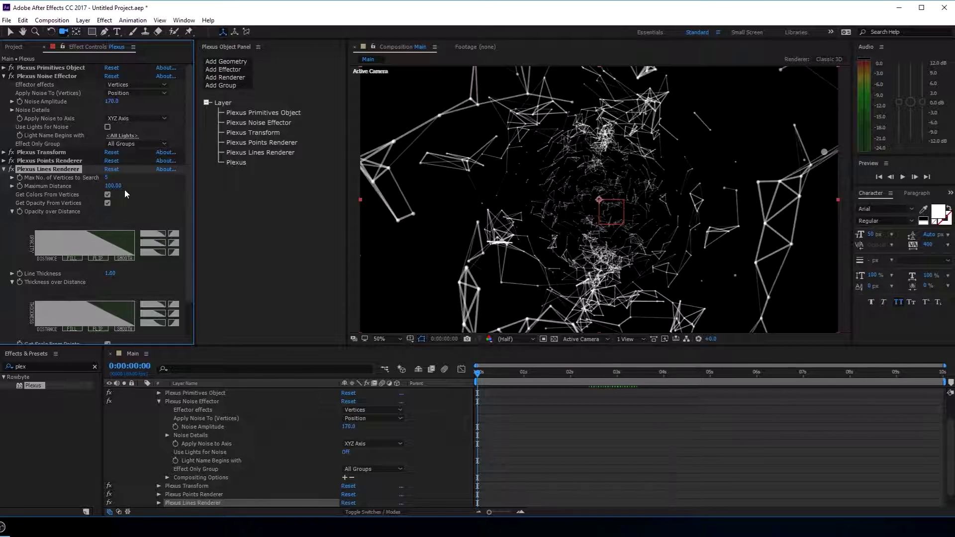
mouse_move(109, 190)
mouse_down()
mouse_move(238, 185)
mouse_move(19, 208)
mouse_up()
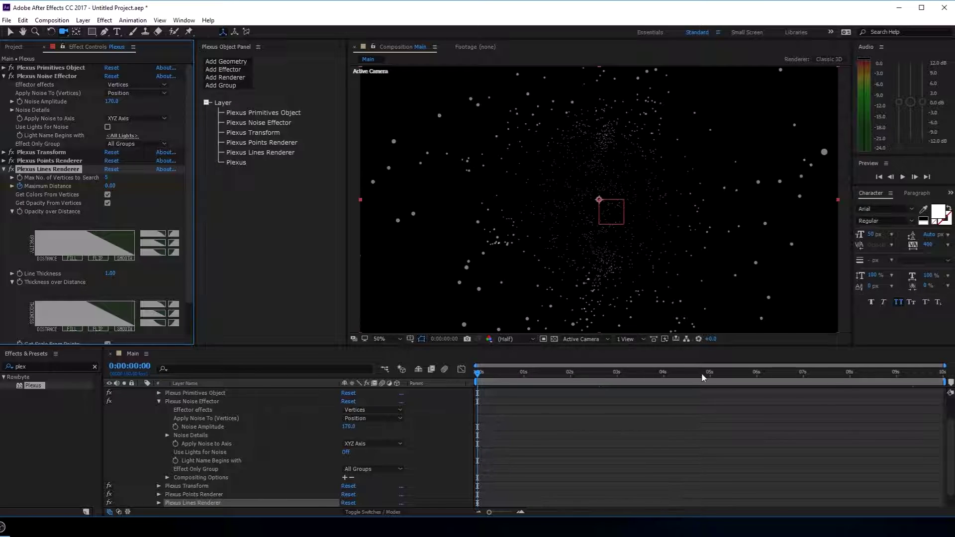
At the 9-second mark, set the Lines Renderer's Maximum Distance to 120
drag(703, 377, 896, 379)
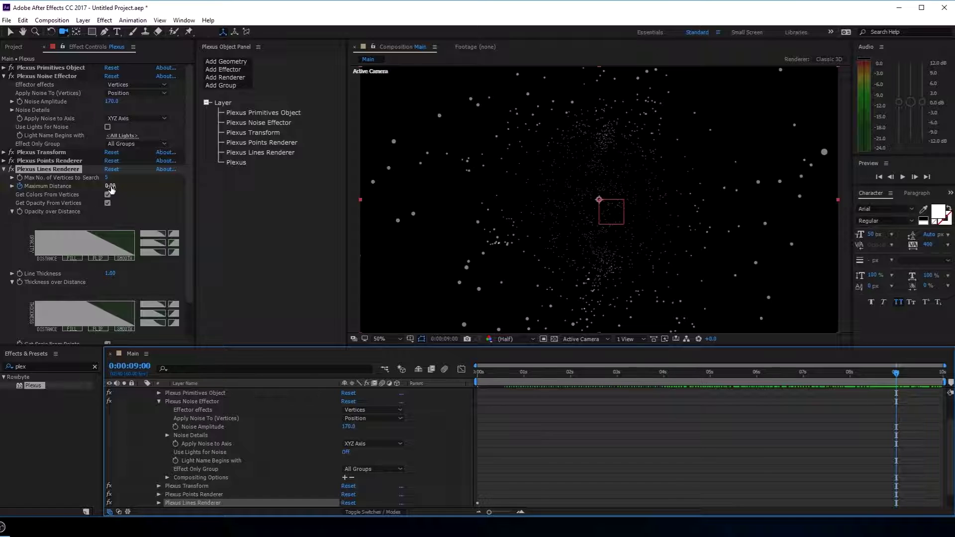
drag(109, 186, 170, 183)
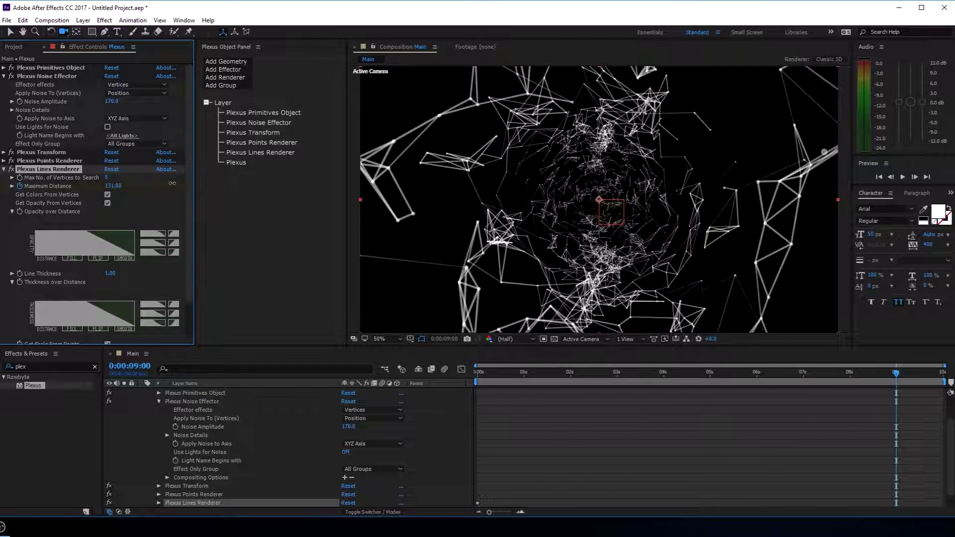
click(113, 185)
text(150)
key(Return)
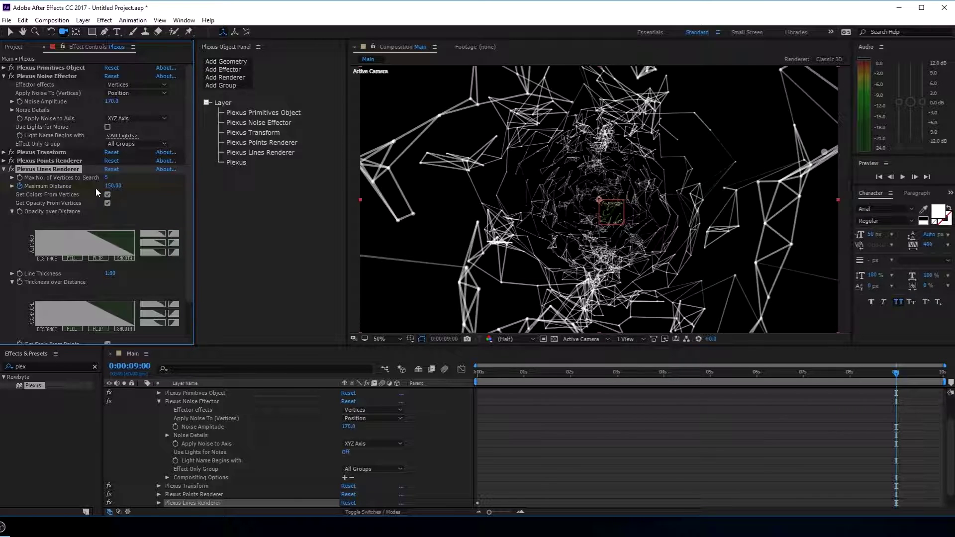
click(110, 185)
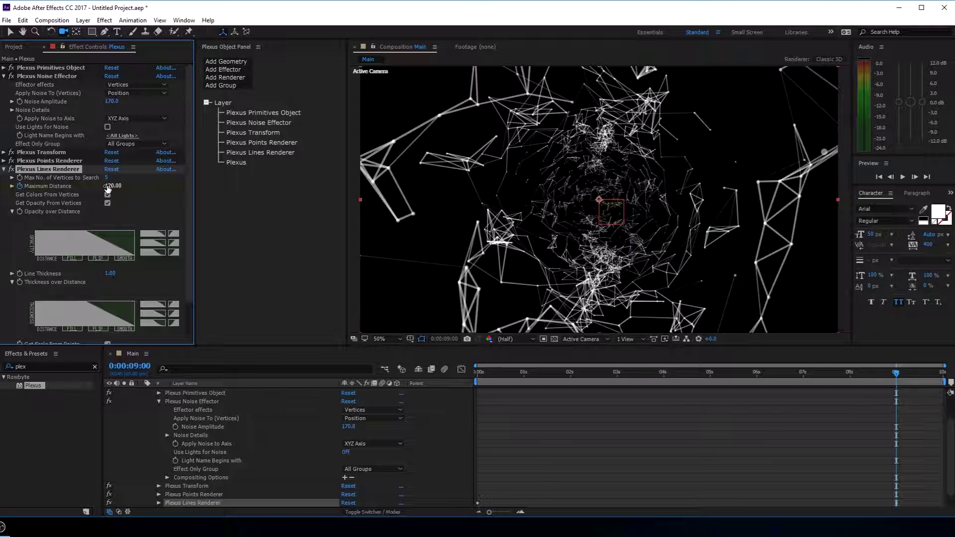
key(Return)
Set the Plexus Noise Effector's Noise Amplitude to 300
scroll(138, 450, up, 3)
click(143, 408)
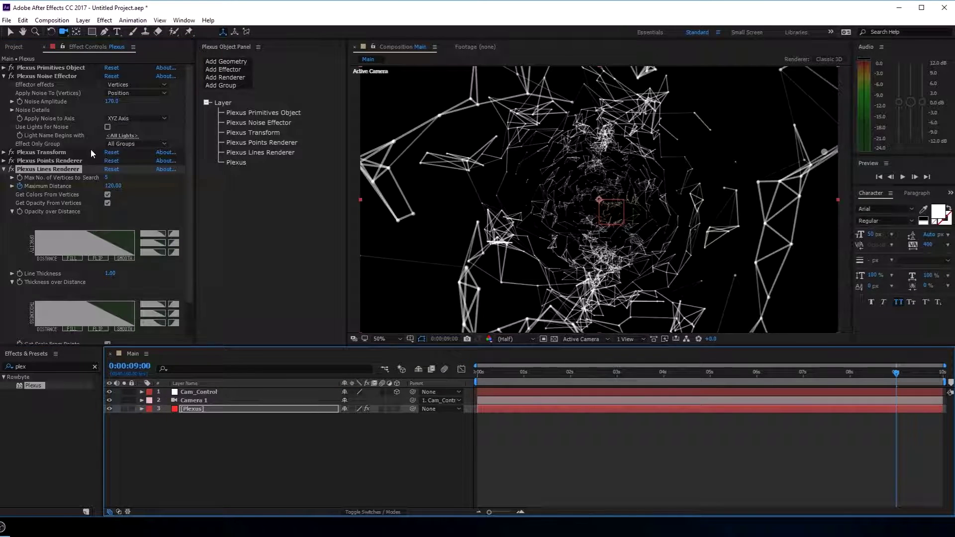
mouse_move(111, 101)
mouse_down()
mouse_move(101, 103)
mouse_move(113, 101)
mouse_up()
click(113, 102)
text(300)
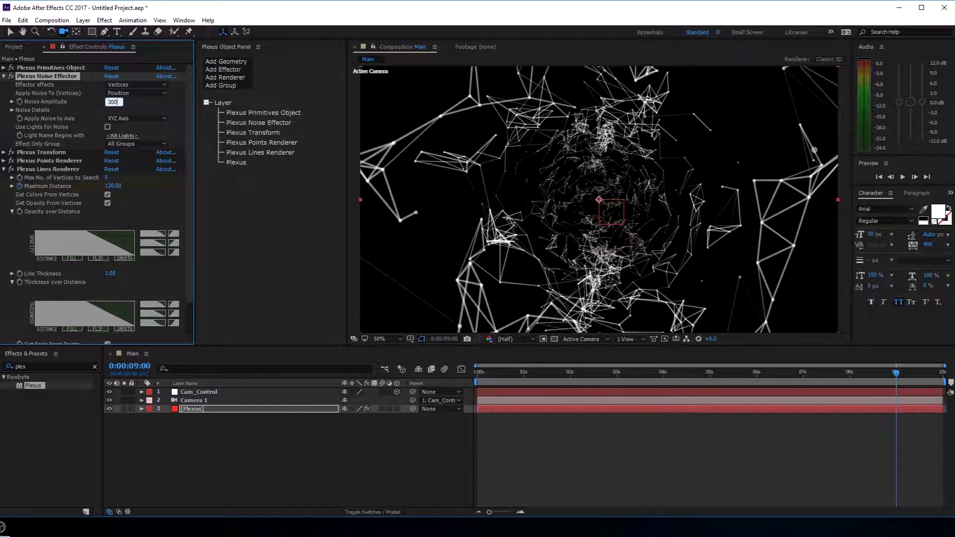
key(Return)
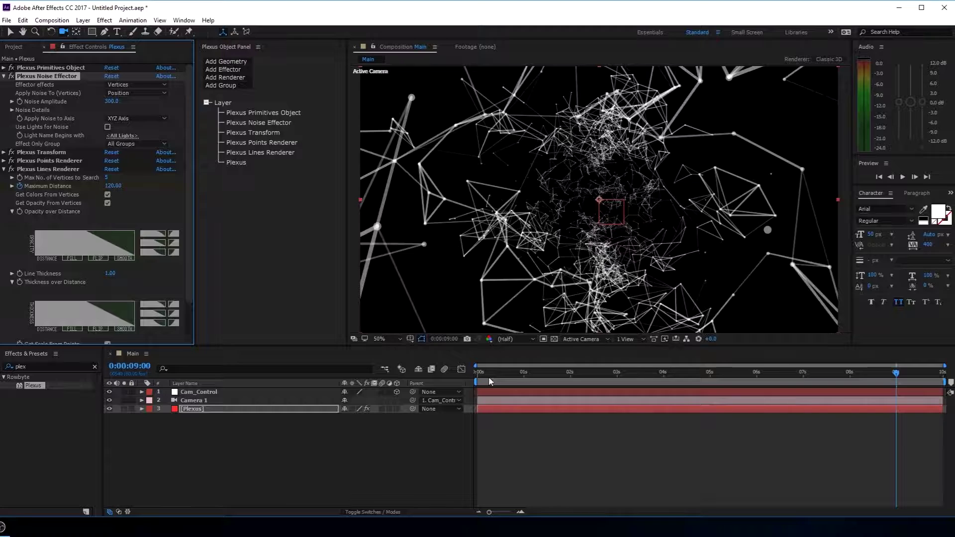
mouse_move(490, 382)
mouse_down()
mouse_move(619, 394)
mouse_move(542, 396)
mouse_up()
Keyframe Cam_Control's Position at 0 seconds and push its Z forward at 9 seconds
click(202, 393)
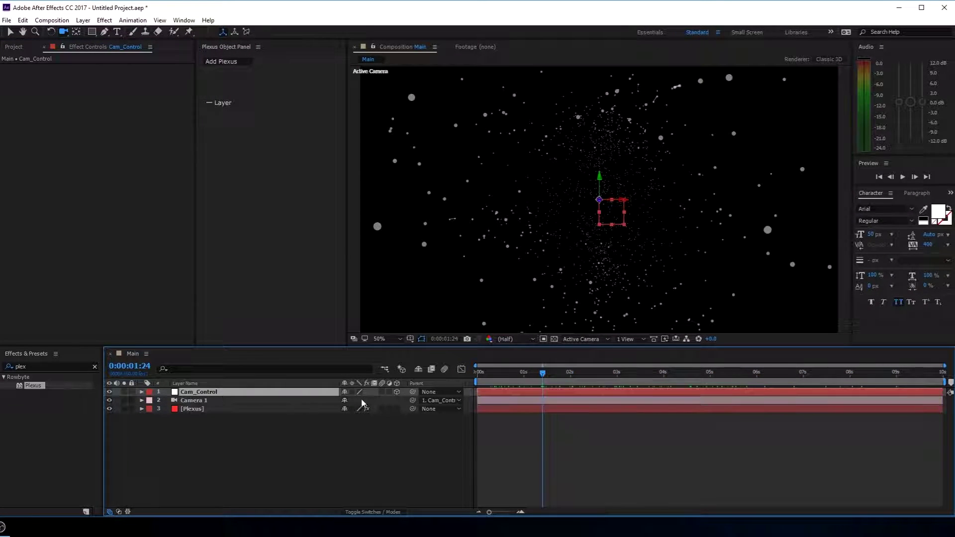
key(p)
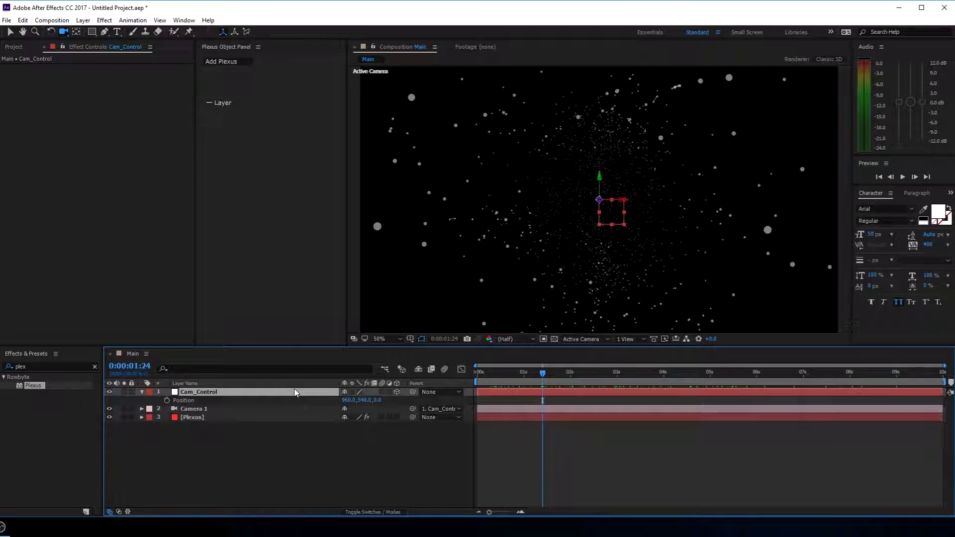
drag(527, 375, 478, 375)
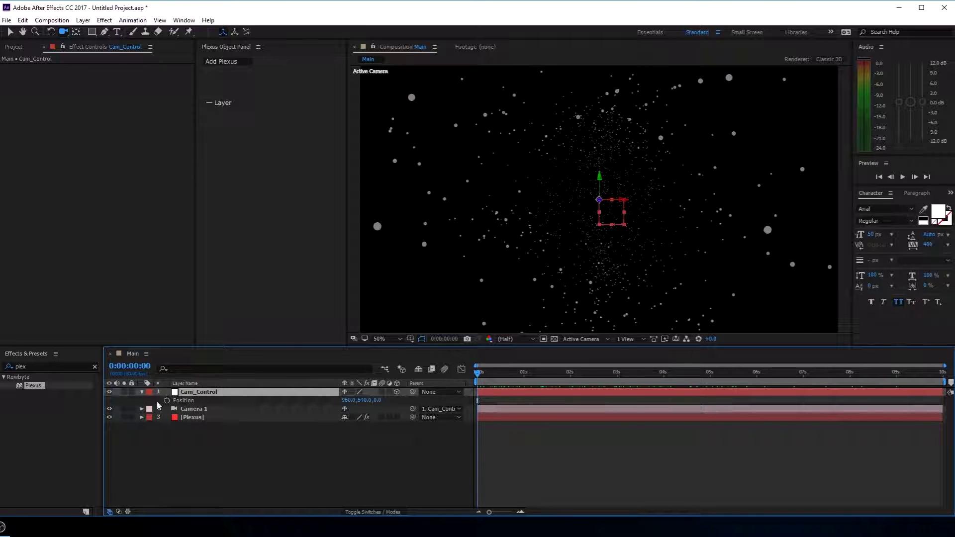
key(alt+shift+p)
drag(571, 374, 898, 374)
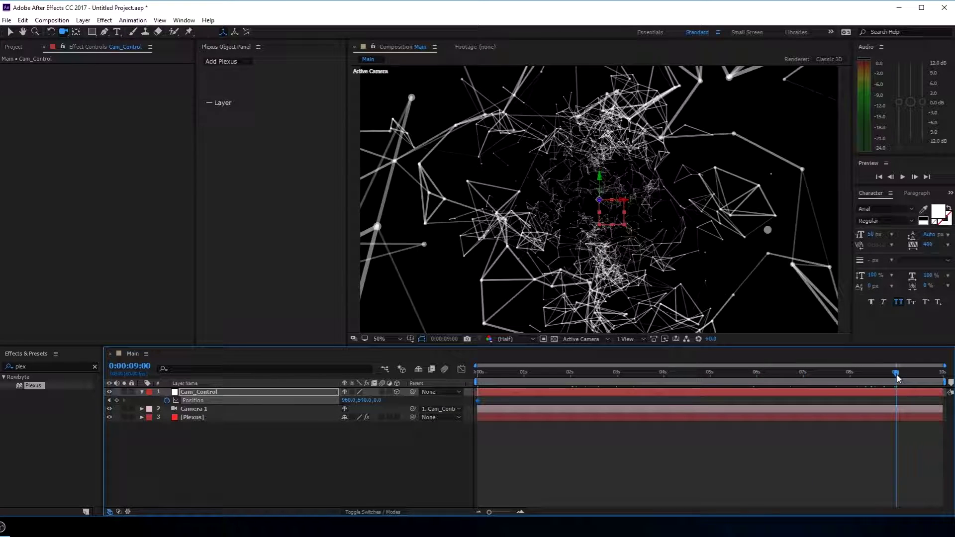
drag(377, 400, 424, 397)
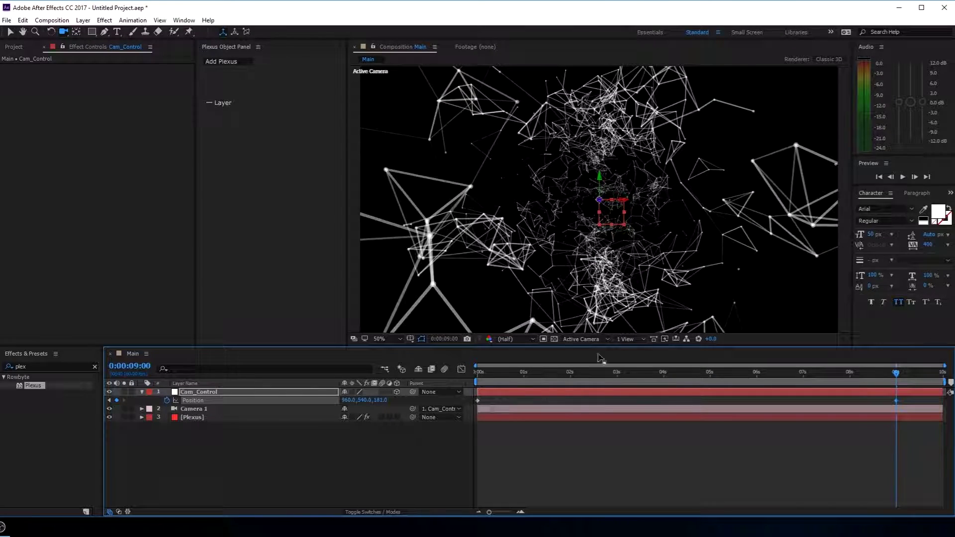
Preview the fly-through and set the 9-second Z position to 300
click(492, 374)
key(space)
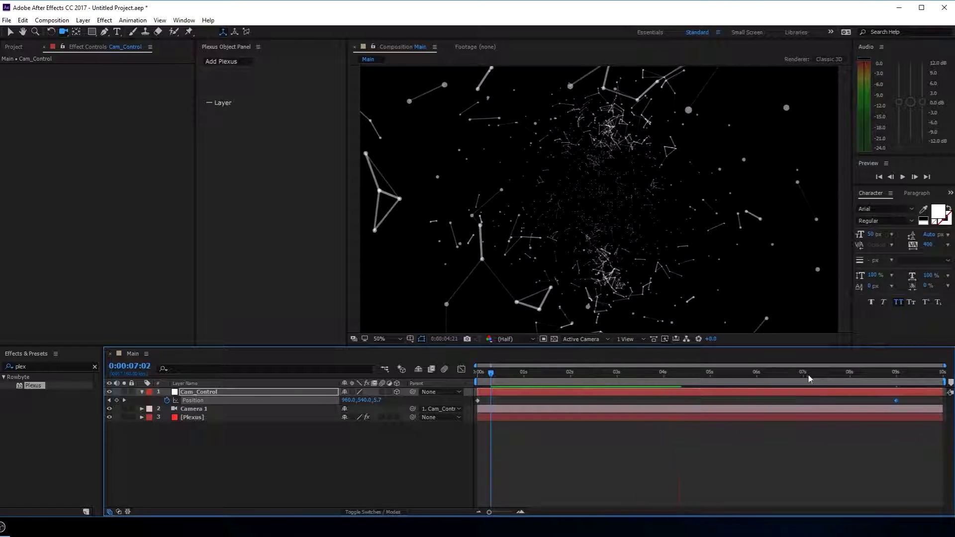
click(896, 372)
drag(381, 401, 384, 400)
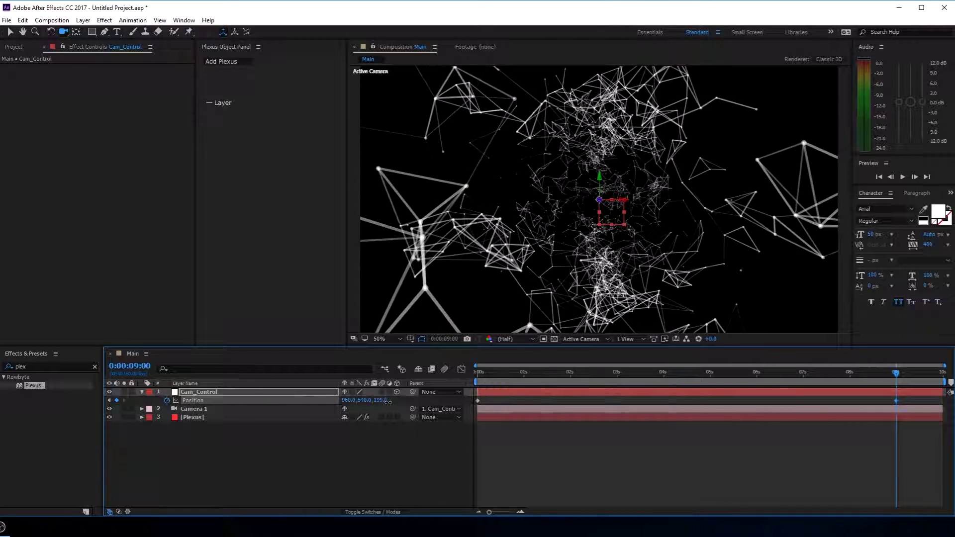
click(382, 401)
text(40)
key(Return)
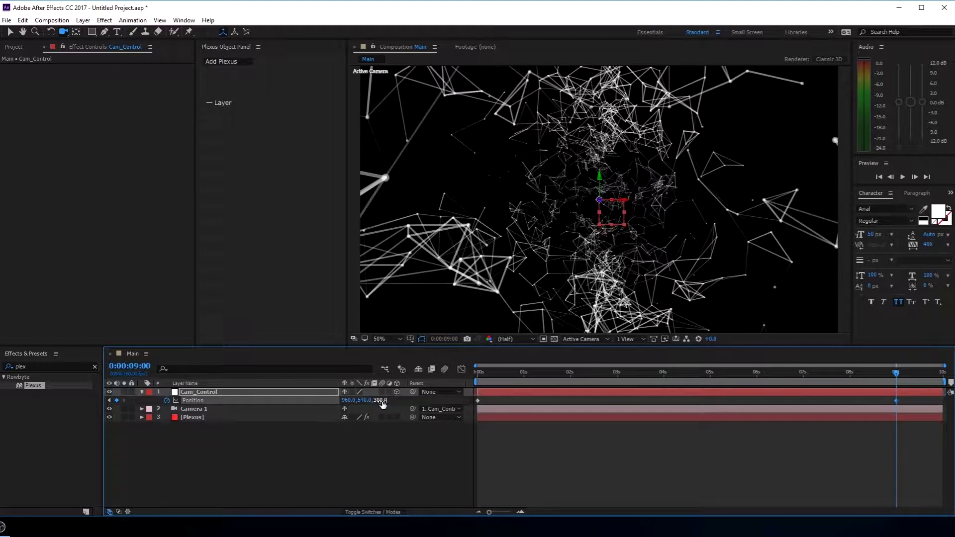
Preview the camera move again, then reselect the Plexus layer
click(512, 374)
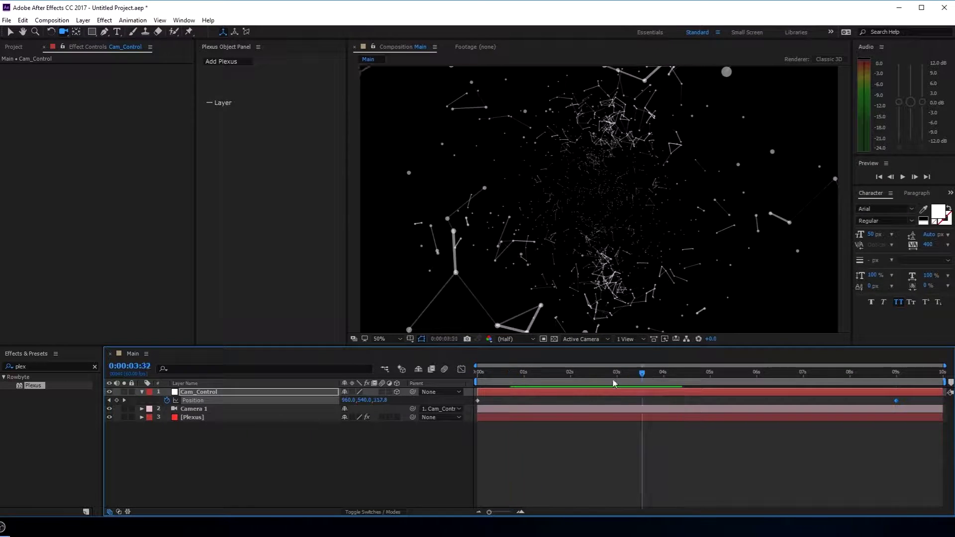
key(space)
click(660, 374)
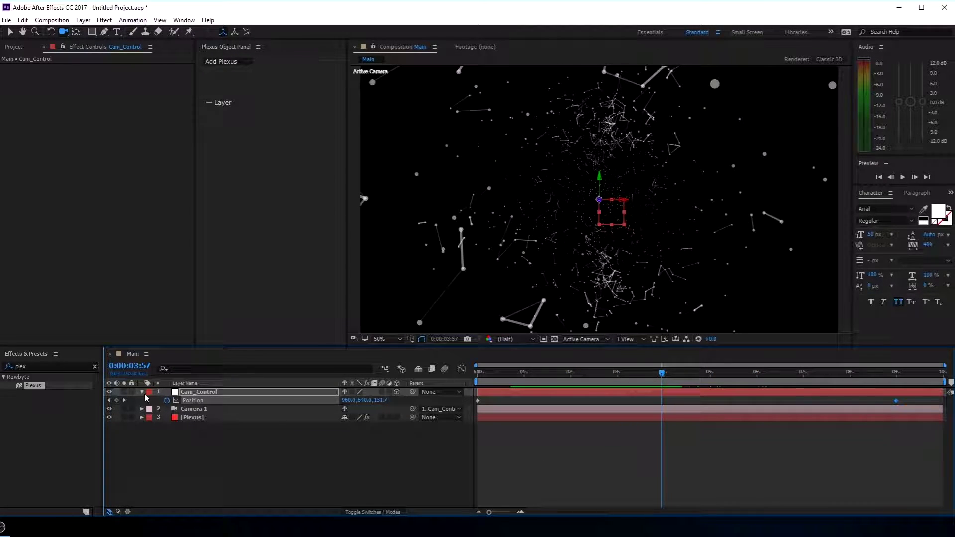
click(142, 393)
click(204, 409)
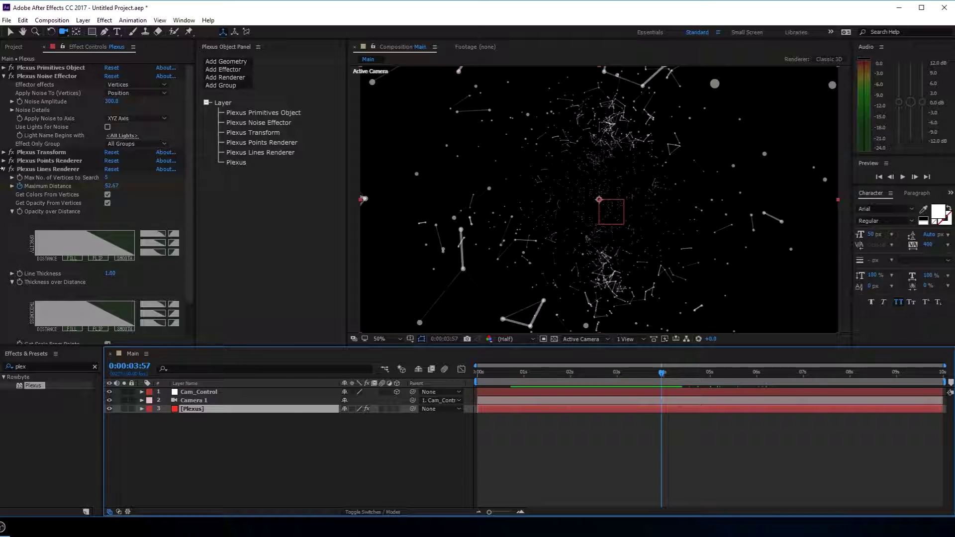
Set the Plexus Primitives Object colour to bright blue 0084FF and check it across frames
click(4, 169)
click(4, 77)
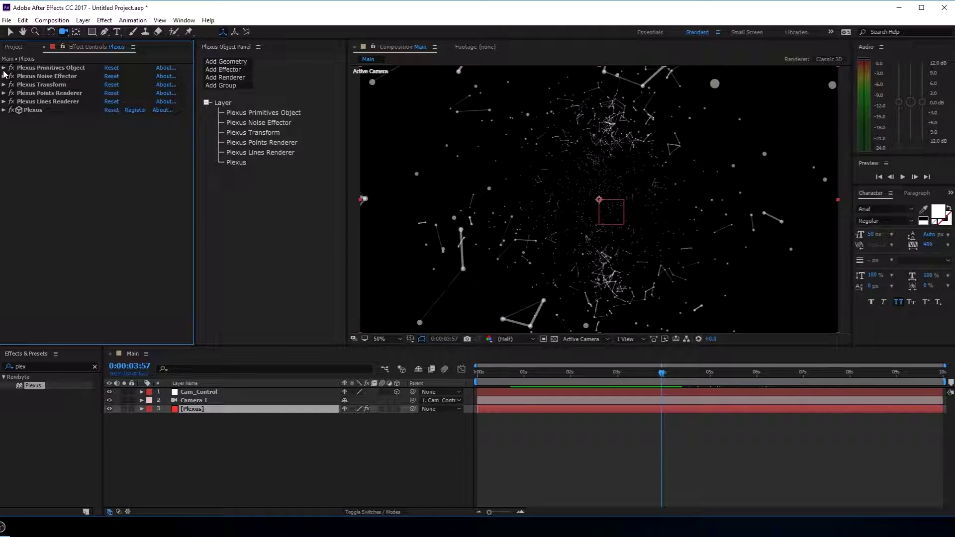
click(3, 67)
click(110, 144)
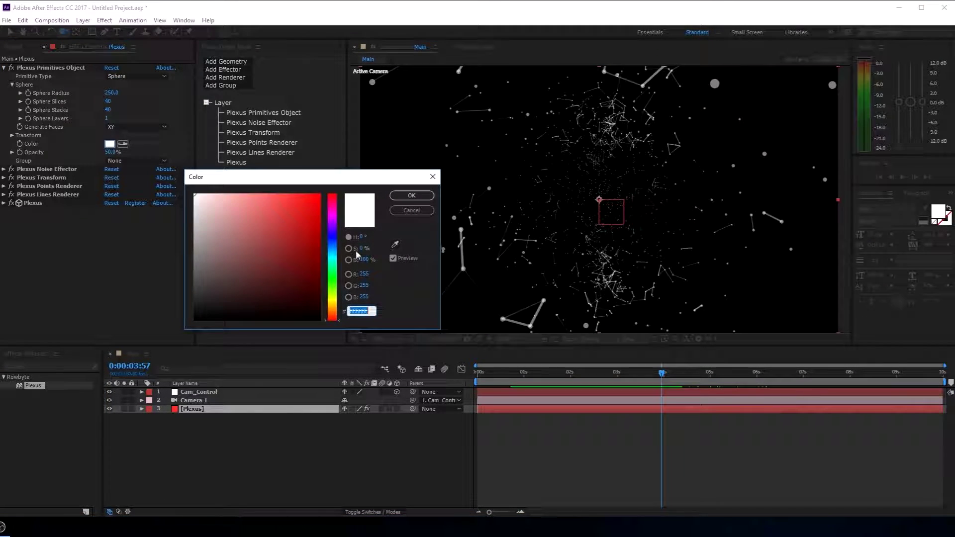
click(329, 247)
drag(317, 197, 339, 174)
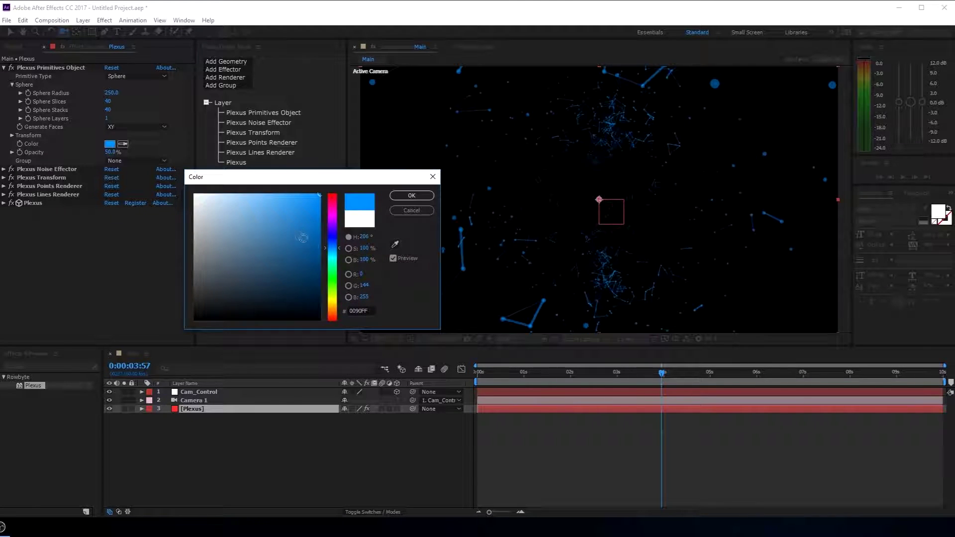
drag(333, 251, 336, 250)
click(410, 196)
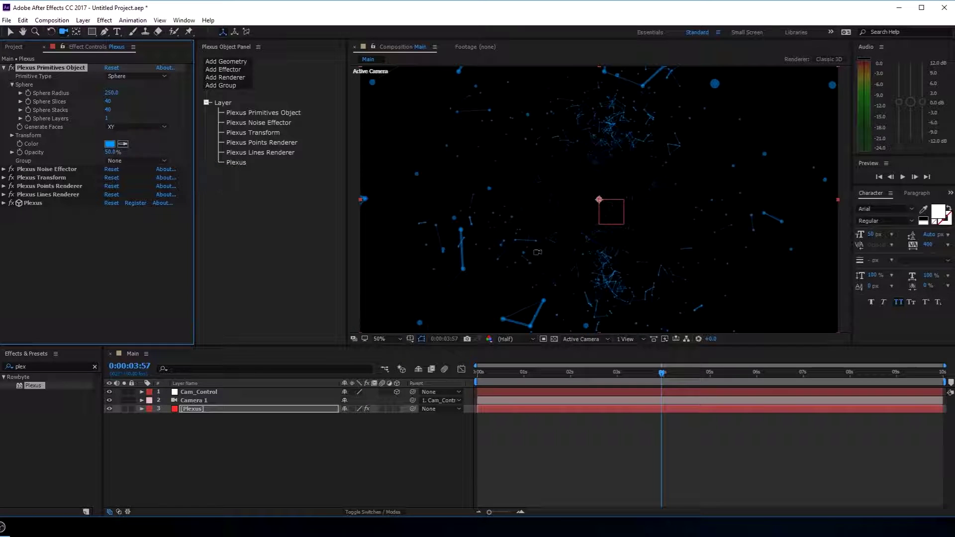
click(734, 373)
mouse_move(750, 381)
mouse_down()
mouse_move(625, 381)
mouse_move(859, 397)
mouse_move(710, 384)
mouse_move(821, 381)
mouse_up()
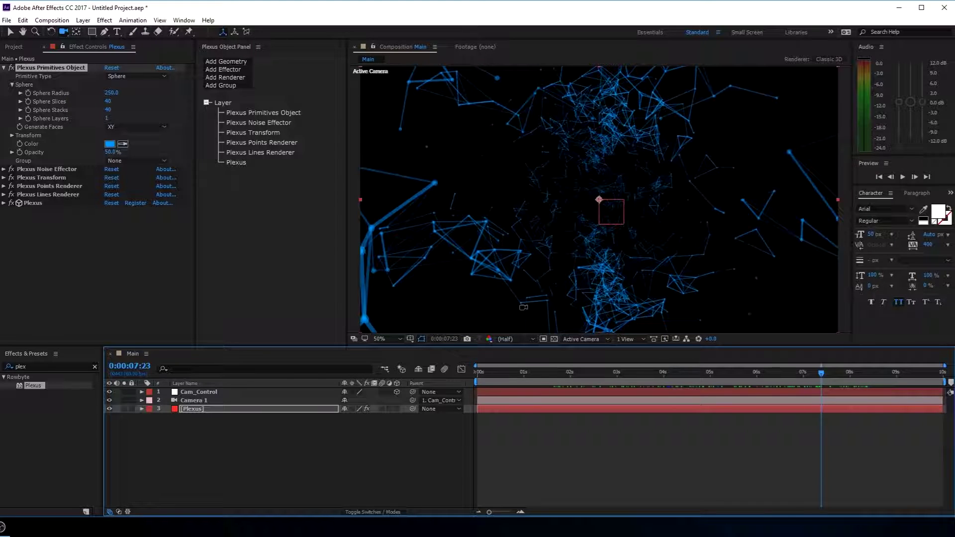
Turn on Camera 1's Depth of Field with Aperture 15 pixels and Blur Level 200%
click(191, 402)
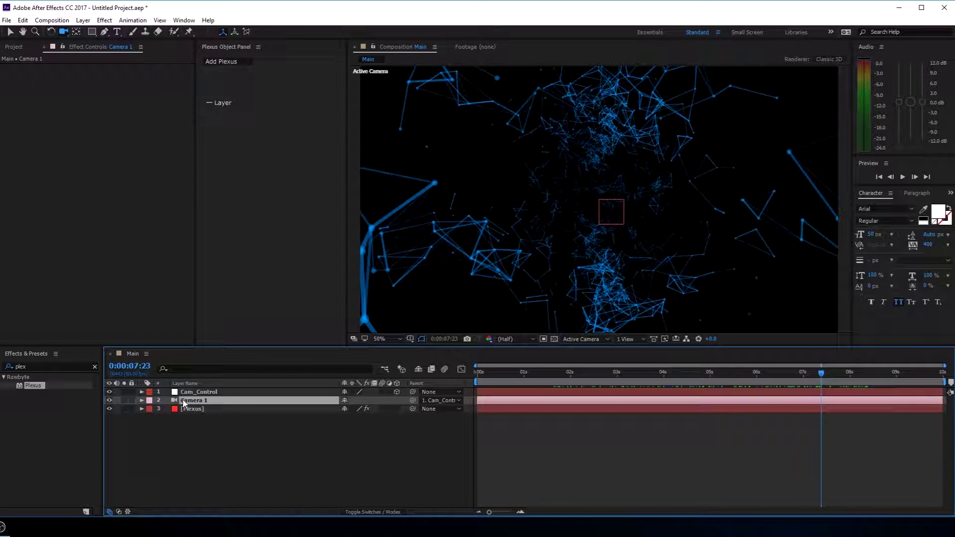
key(a)
key(a)
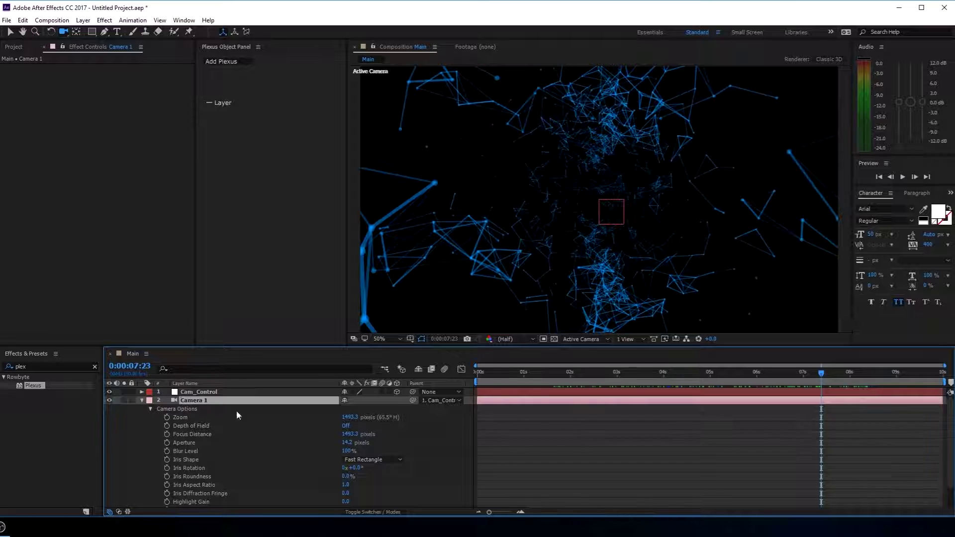
click(346, 426)
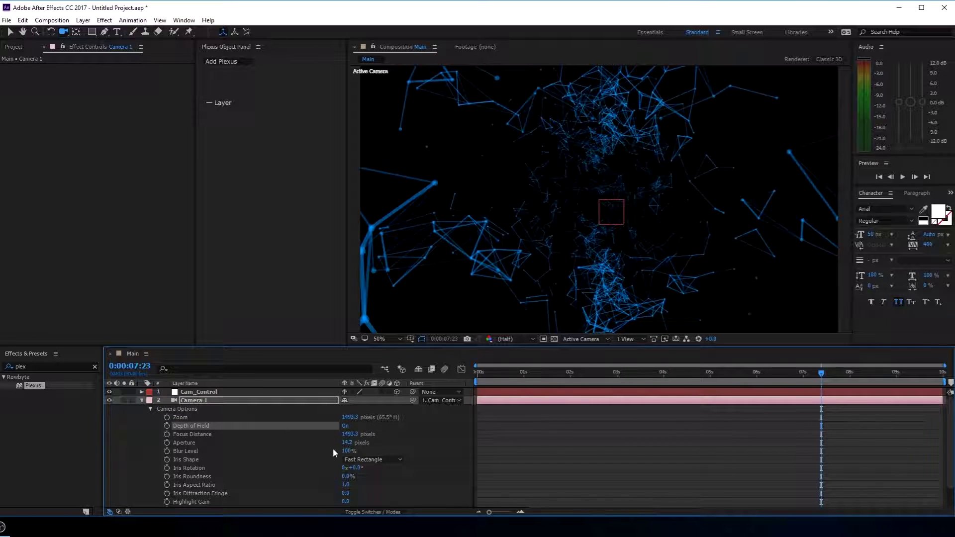
click(347, 443)
text(15)
click(471, 431)
click(347, 451)
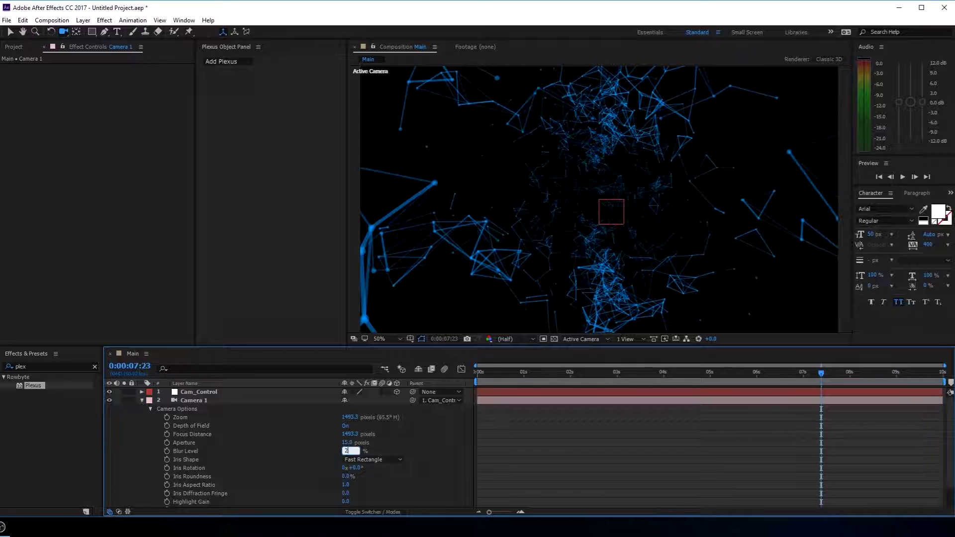
text(00)
key(Return)
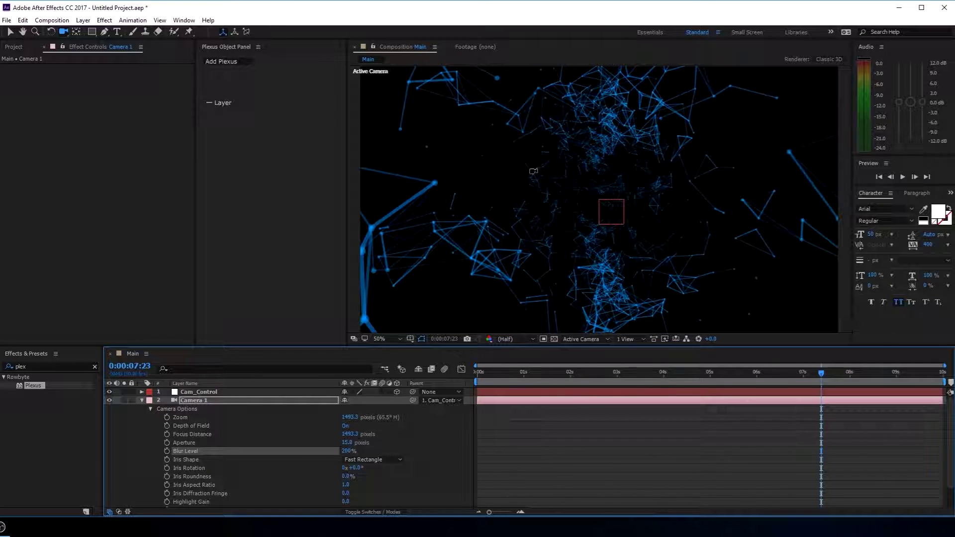
Enable unified rendering for depth of field and motion blur in the main Plexus effect
click(142, 401)
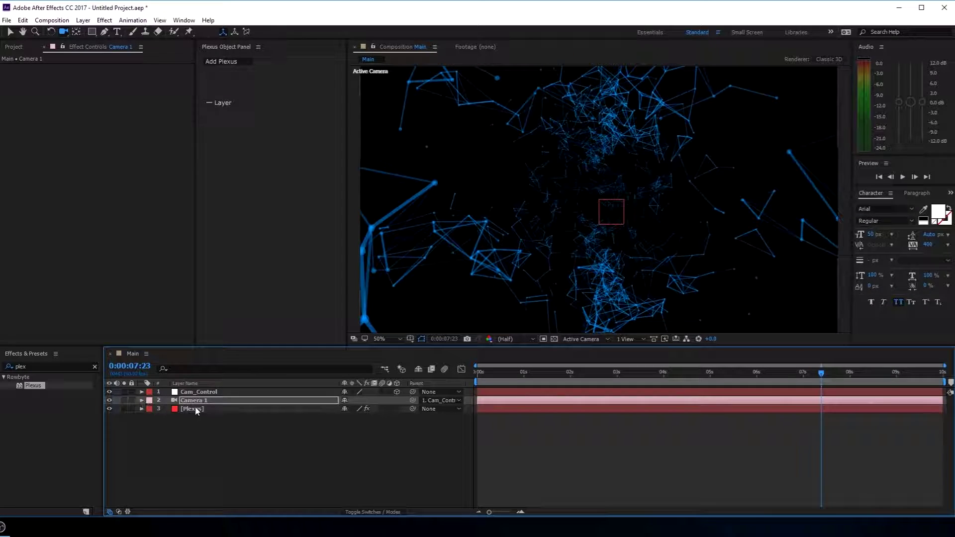
drag(32, 386, 199, 405)
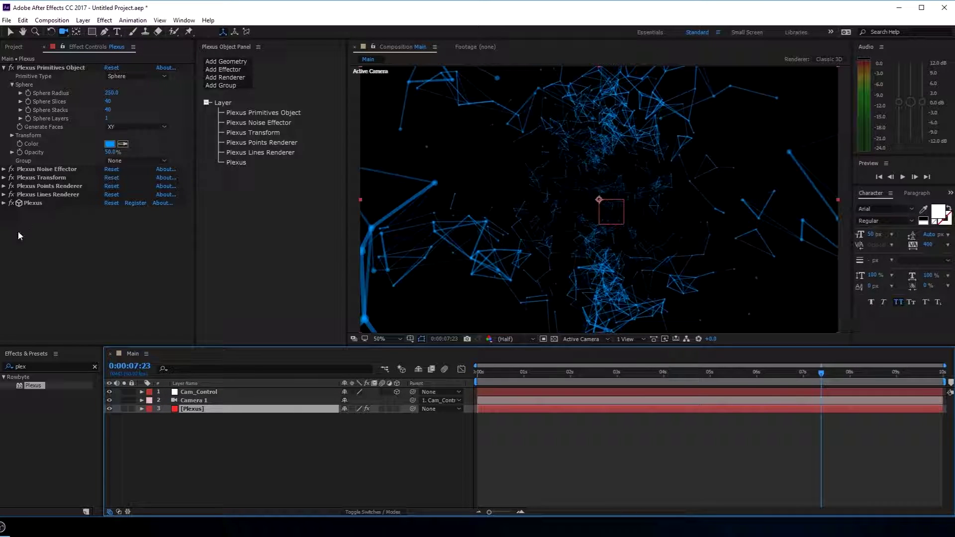
click(4, 203)
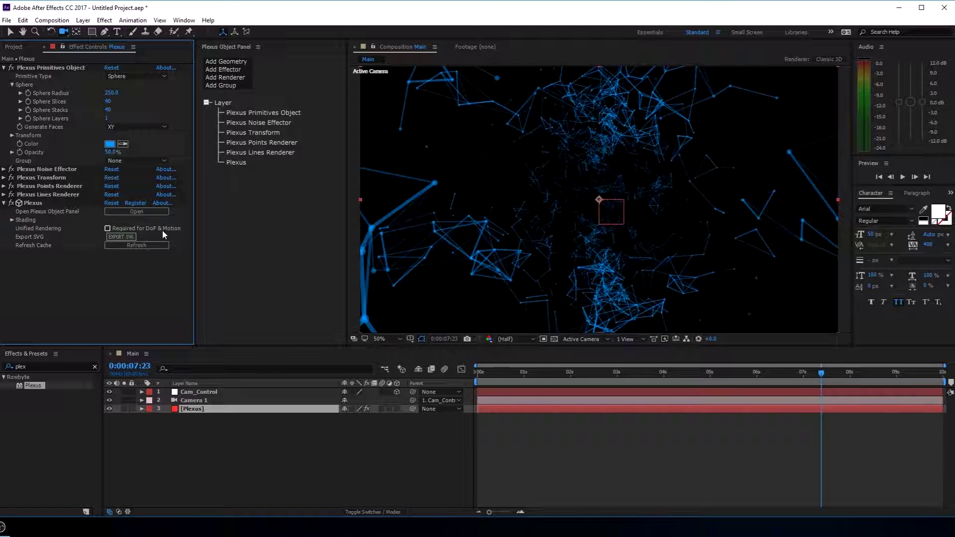
click(107, 229)
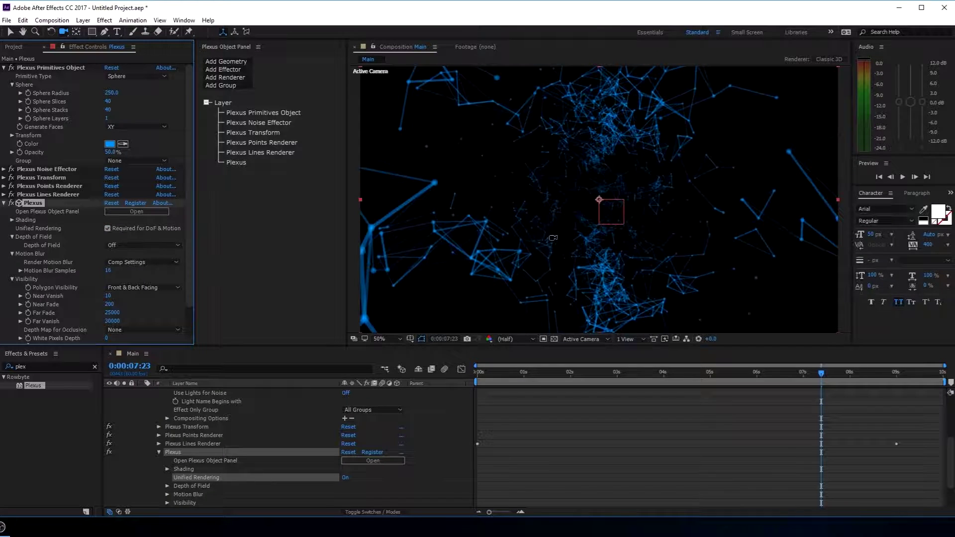
scroll(259, 431, up, 10)
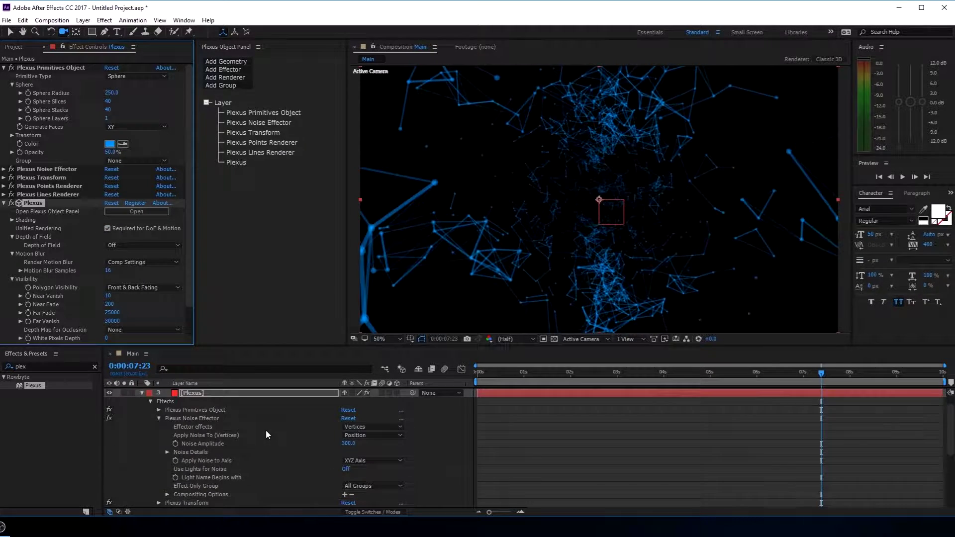
click(143, 411)
Try raising Camera 1's blur level to 230%, then undo the change
click(206, 401)
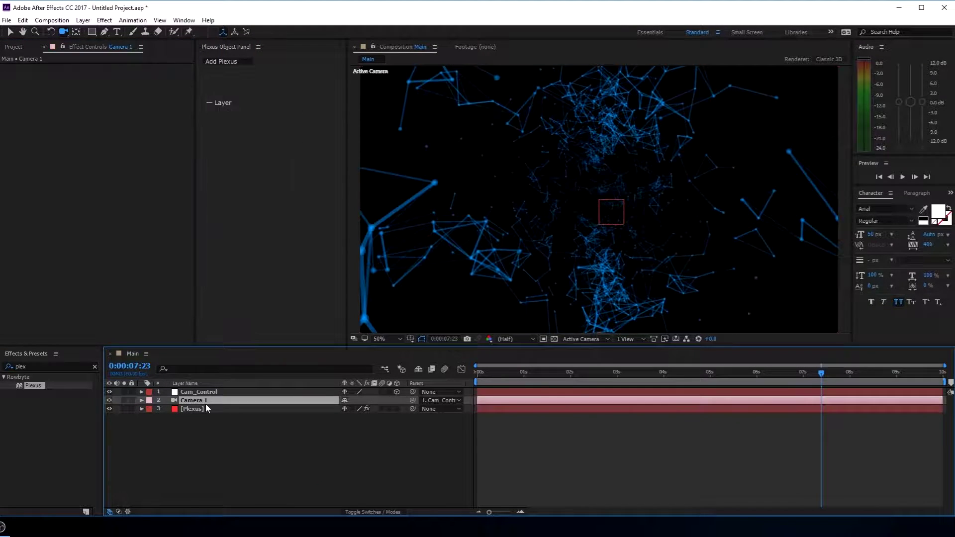
key(a)
key(a)
mouse_move(348, 451)
mouse_down()
mouse_move(361, 449)
mouse_move(352, 443)
mouse_move(364, 454)
mouse_up()
key(ctrl+z)
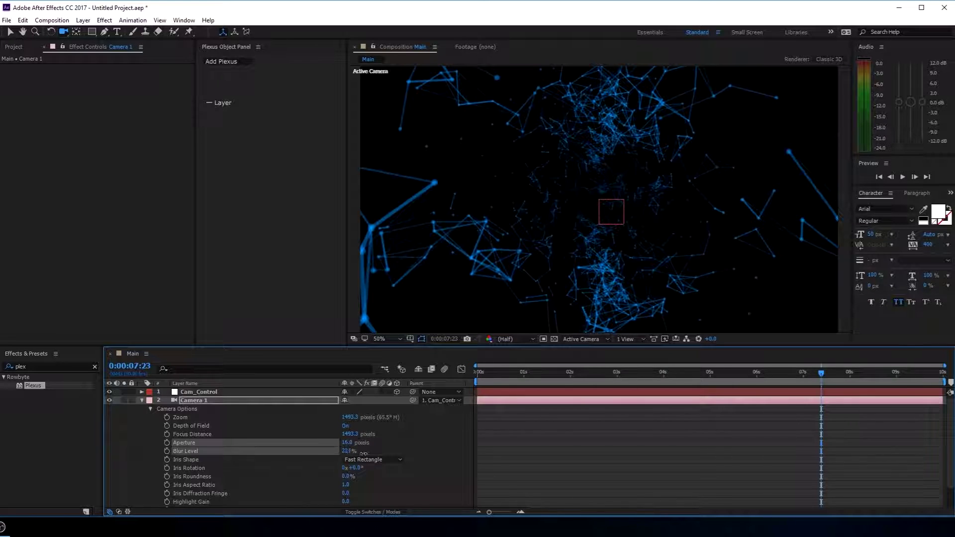
Set Plexus Depth of Field to Camera Settings, keeping motion blur on comp settings
click(142, 401)
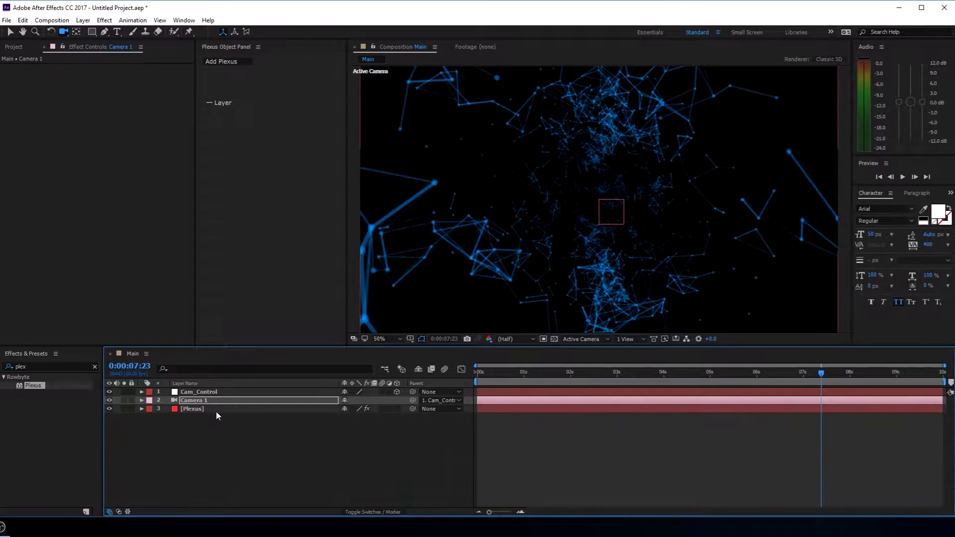
click(257, 406)
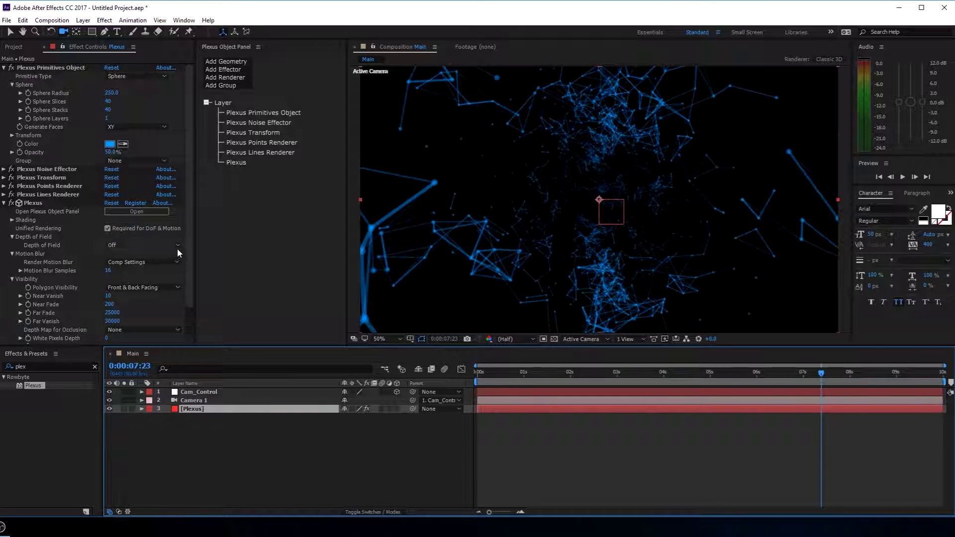
scroll(193, 270, down, 1)
scroll(63, 231, down, 3)
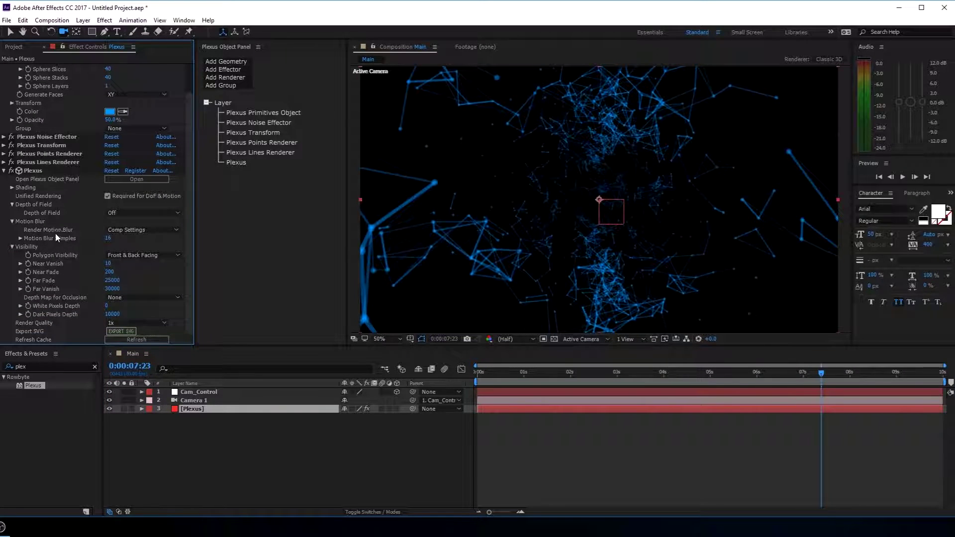
click(128, 231)
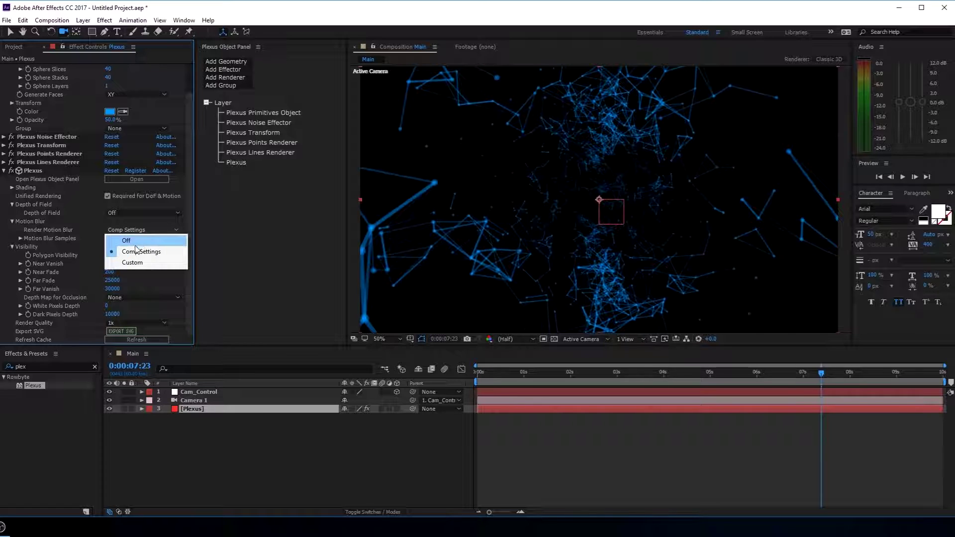
click(132, 249)
click(135, 214)
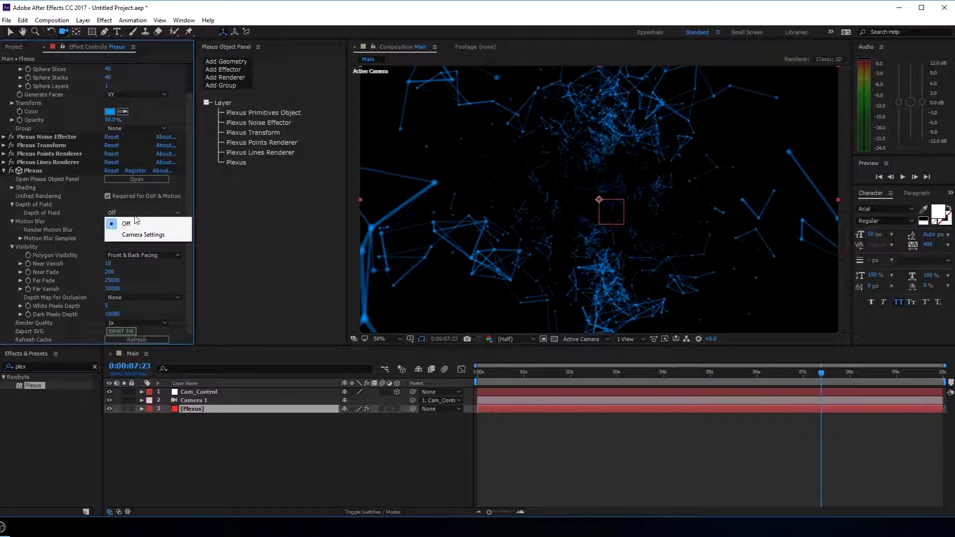
click(140, 236)
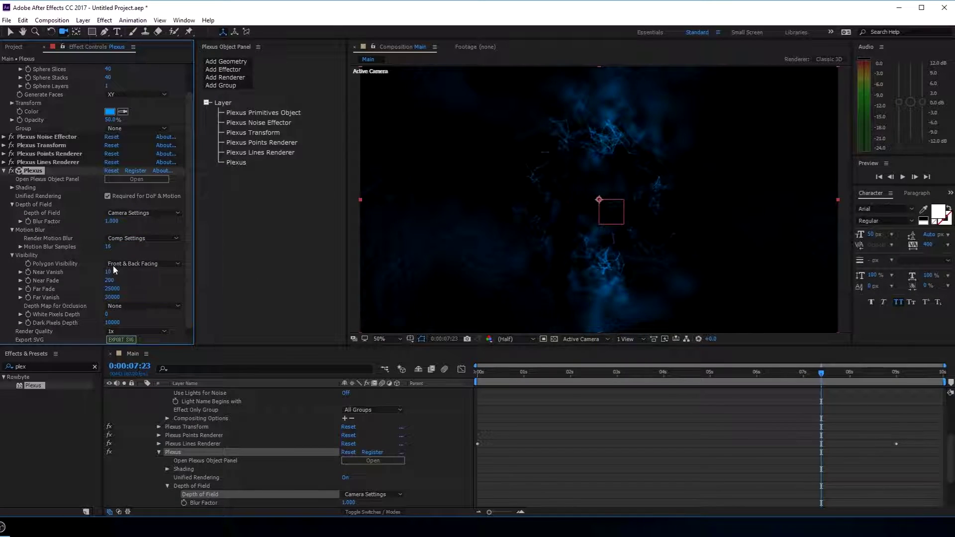
Raise the Plexus Render Quality to 4x
scroll(99, 248, down, 1)
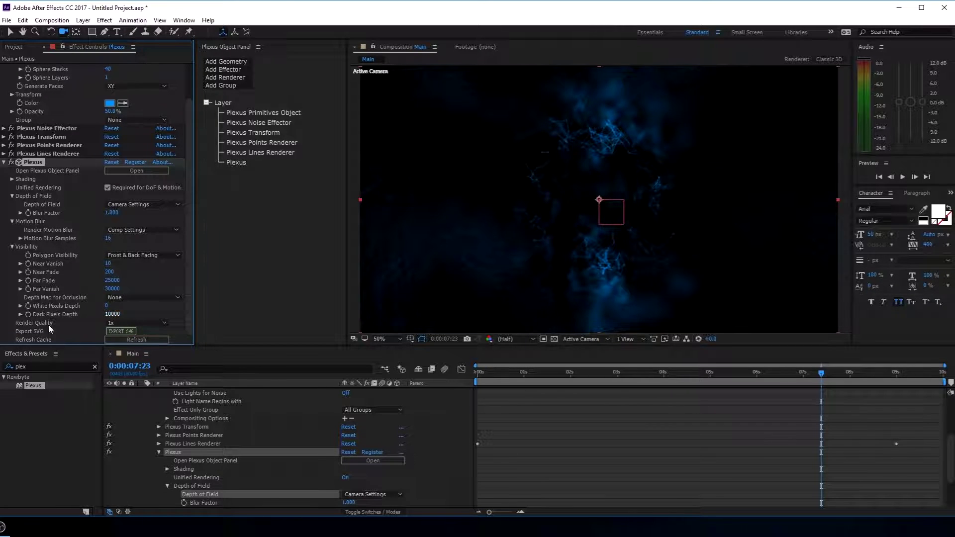
click(133, 323)
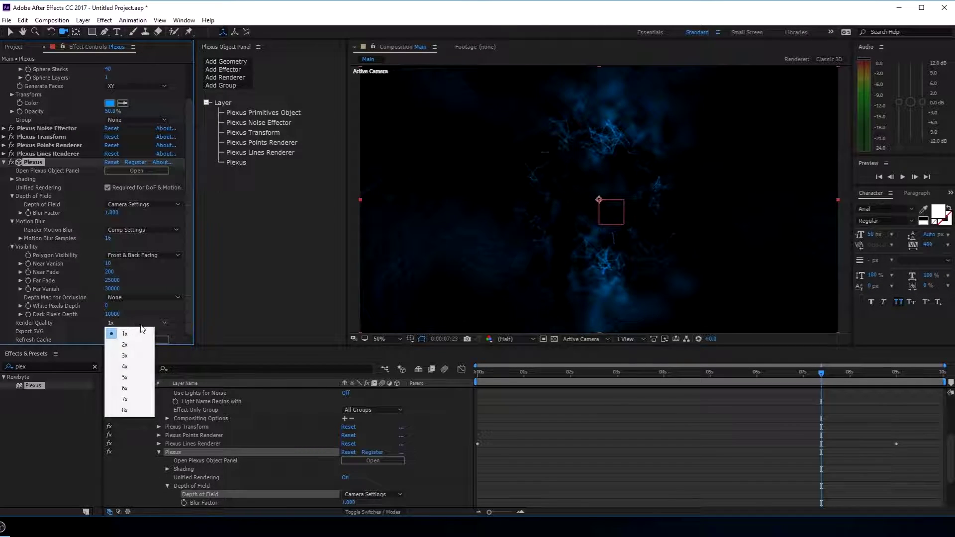
click(132, 367)
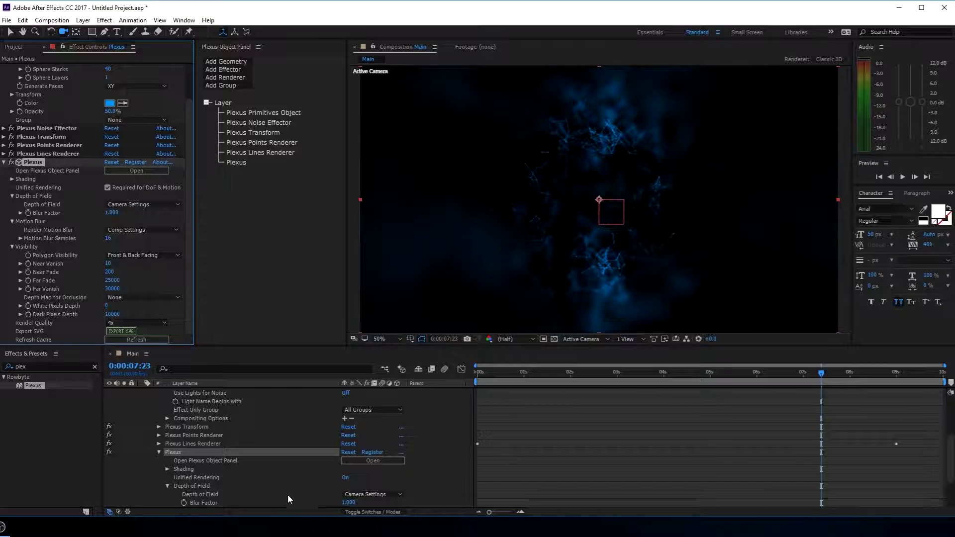
scroll(276, 422, up, 3)
scroll(249, 419, up, 3)
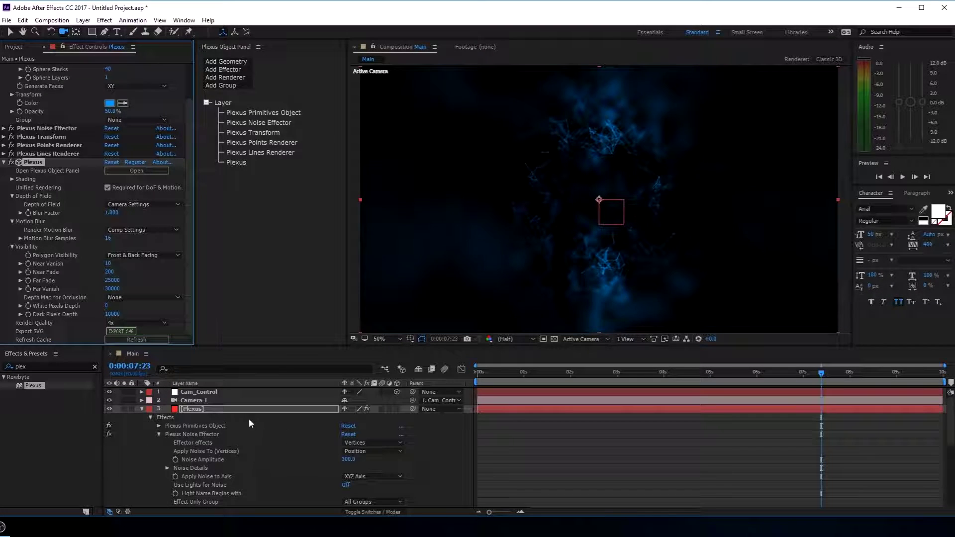
click(142, 409)
Lower Camera 1's Aperture to 3.0 pixels and Blur Level to about 100%
click(199, 402)
key(a)
key(a)
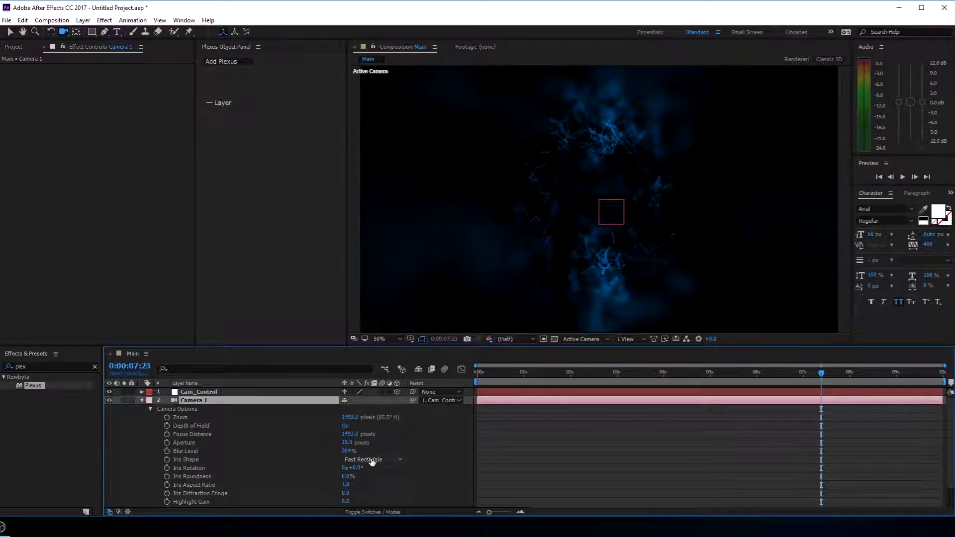
drag(350, 442, 346, 444)
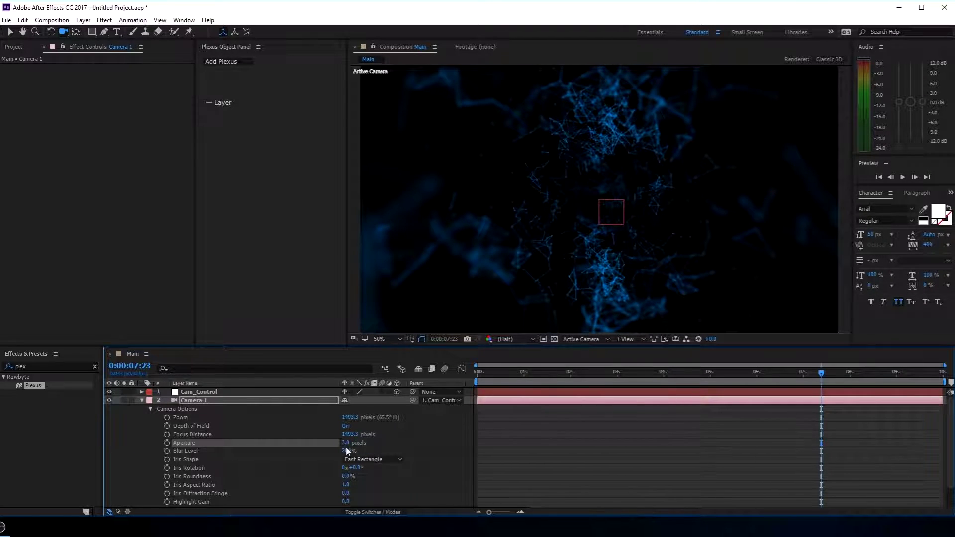
mouse_move(346, 451)
mouse_down()
mouse_move(218, 456)
mouse_move(236, 456)
mouse_up()
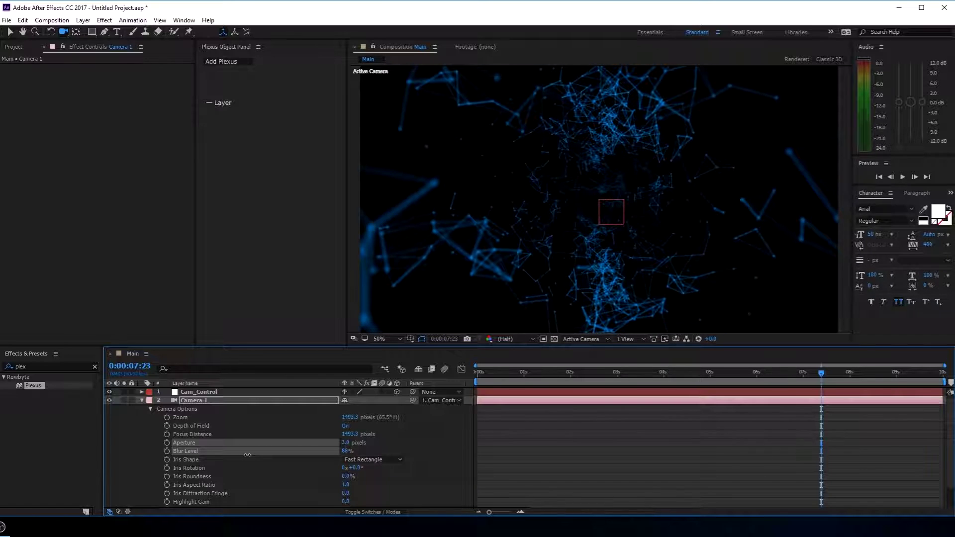
drag(247, 455, 260, 456)
click(142, 400)
Apply Trapcode Shine to the Plexus layer and raise Boost Light to 8.4
double_click(33, 386)
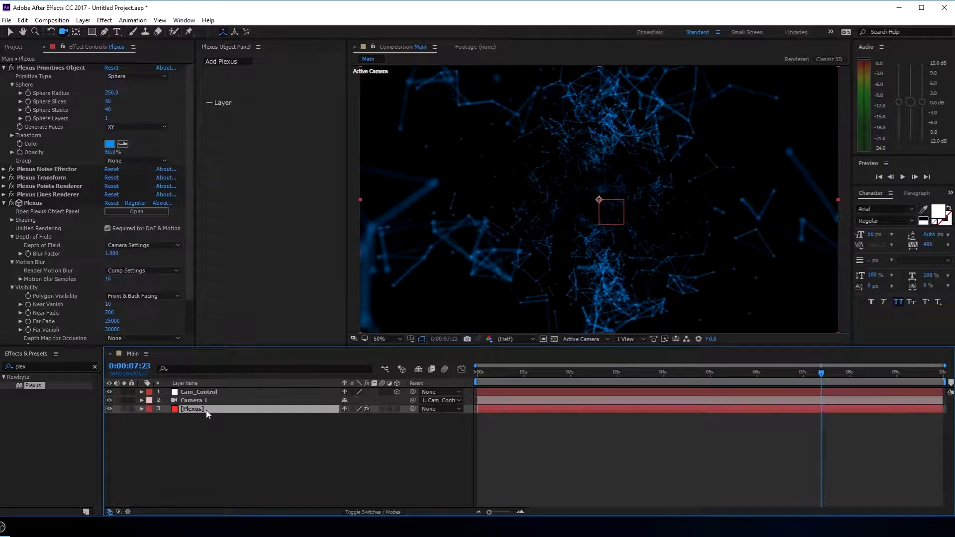
text(s)
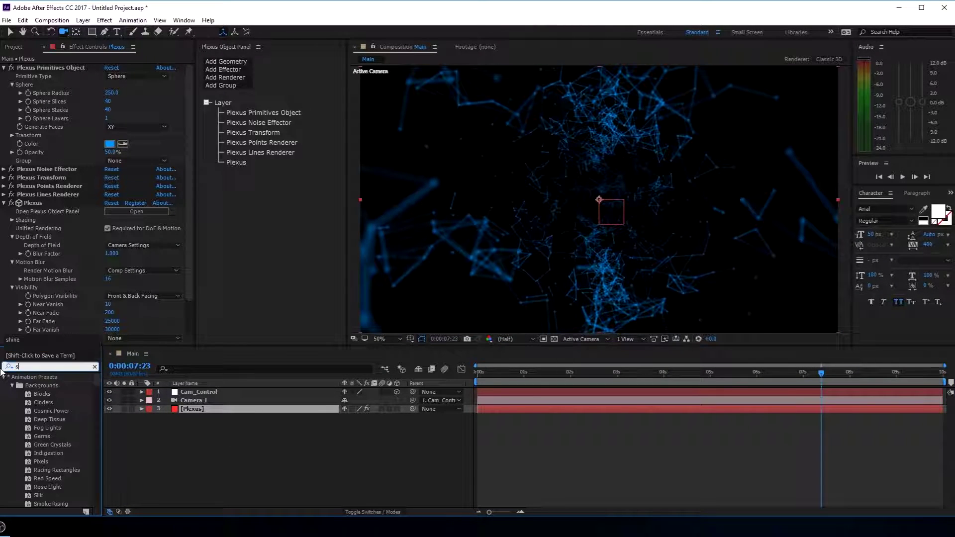
text(hine)
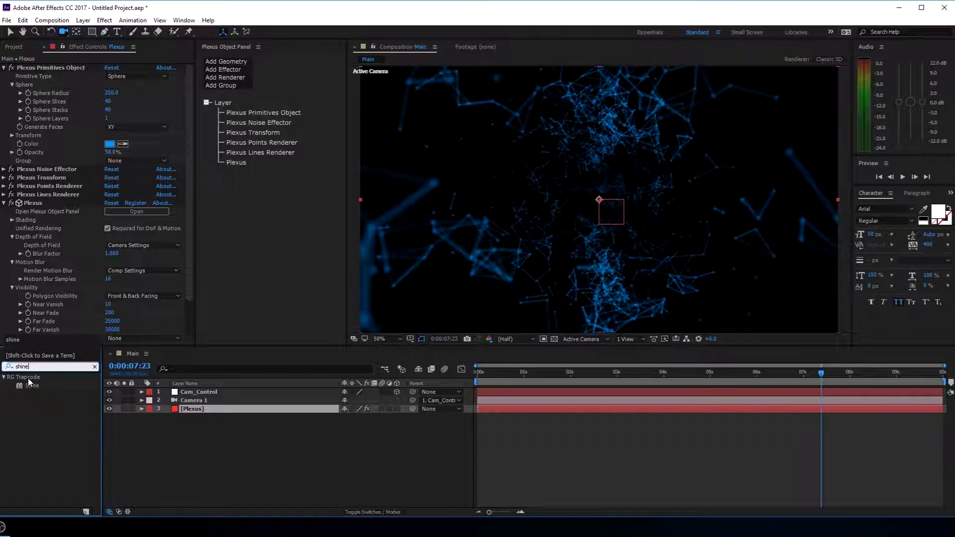
drag(31, 386, 209, 408)
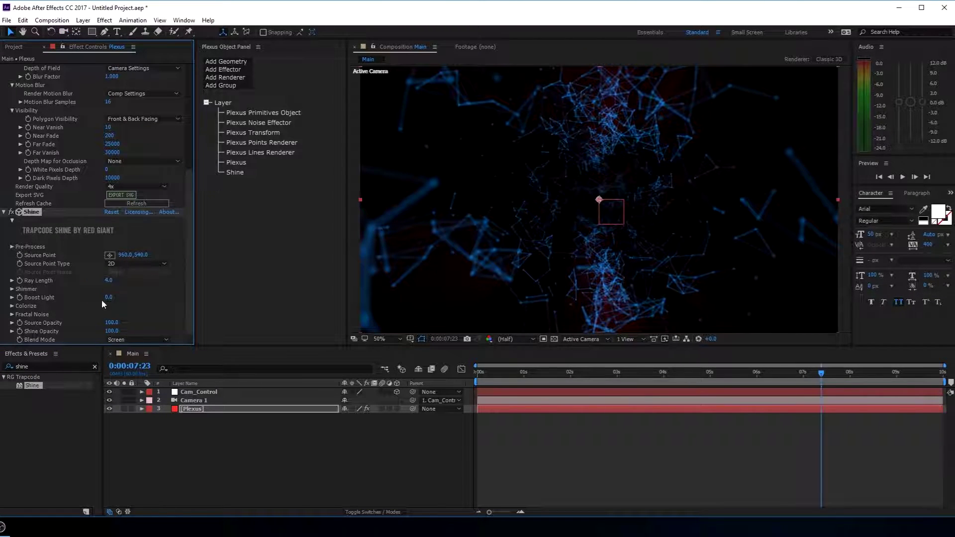
drag(108, 298, 118, 297)
drag(535, 399, 884, 399)
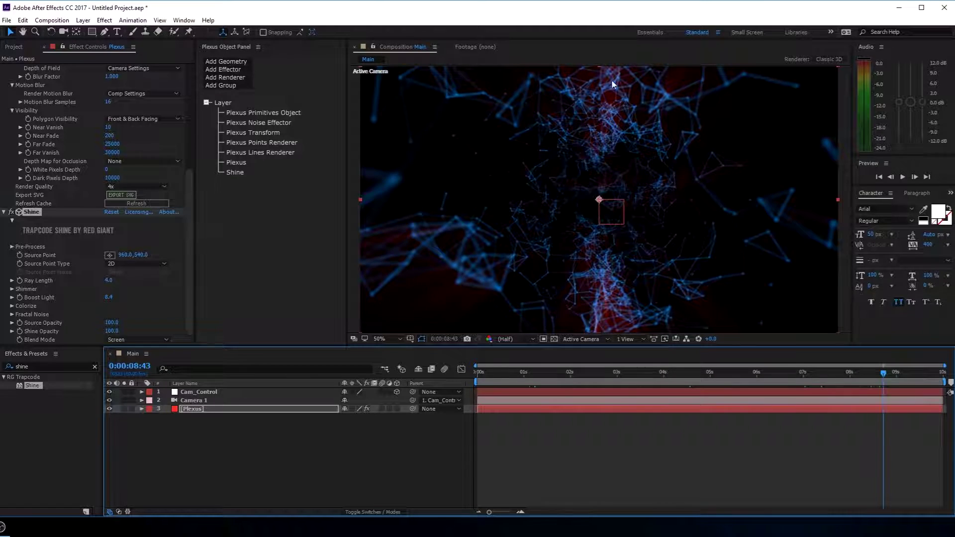
Change Shine's Colorize midtones and shadows from orange and red to blue
click(11, 307)
click(110, 314)
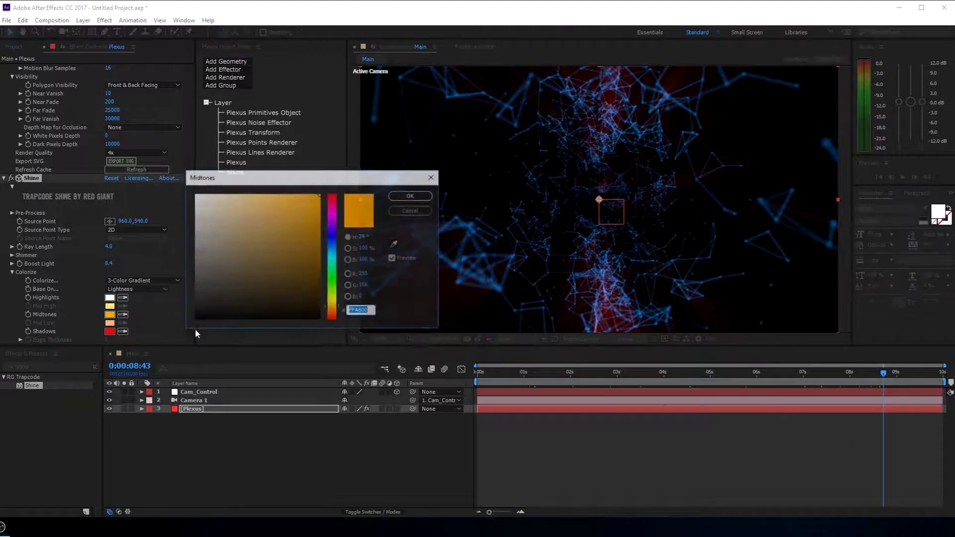
click(333, 247)
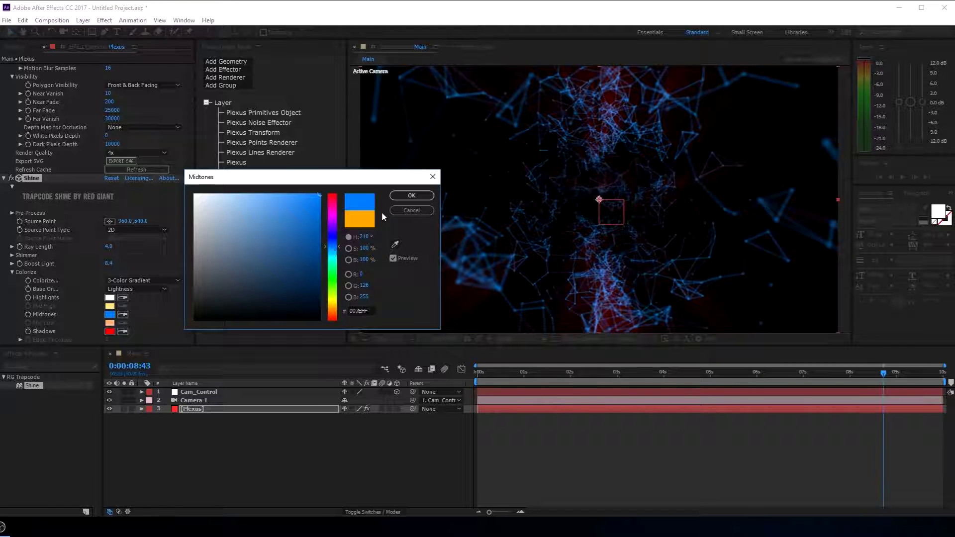
click(412, 196)
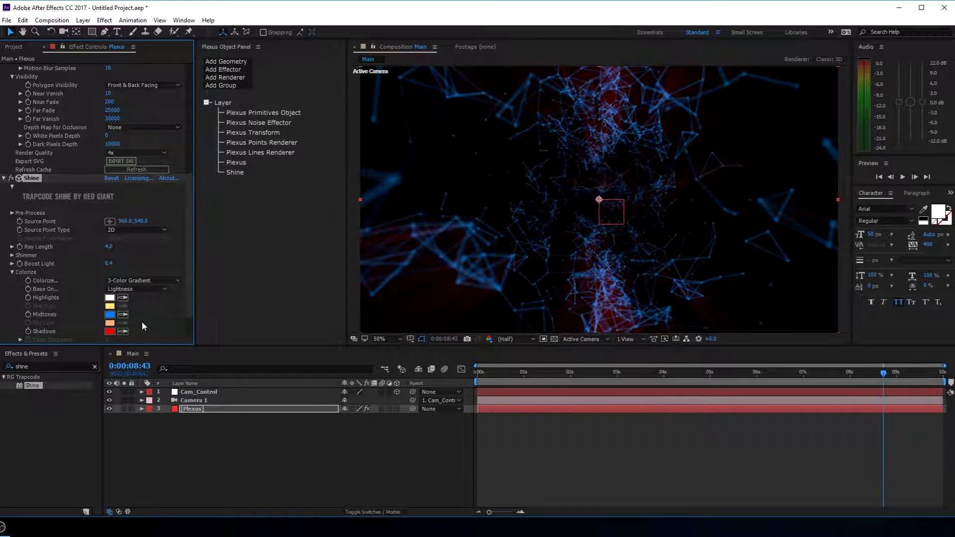
click(115, 315)
click(198, 408)
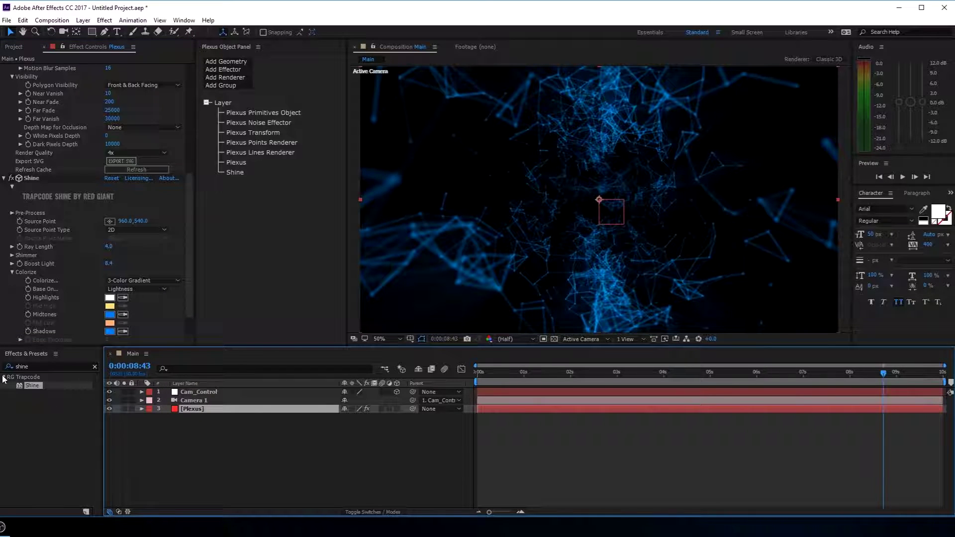
click(37, 367)
Apply Glow to Plexus with Glow Radius 529 and Glow Threshold 59.2%, then preview
text(glo)
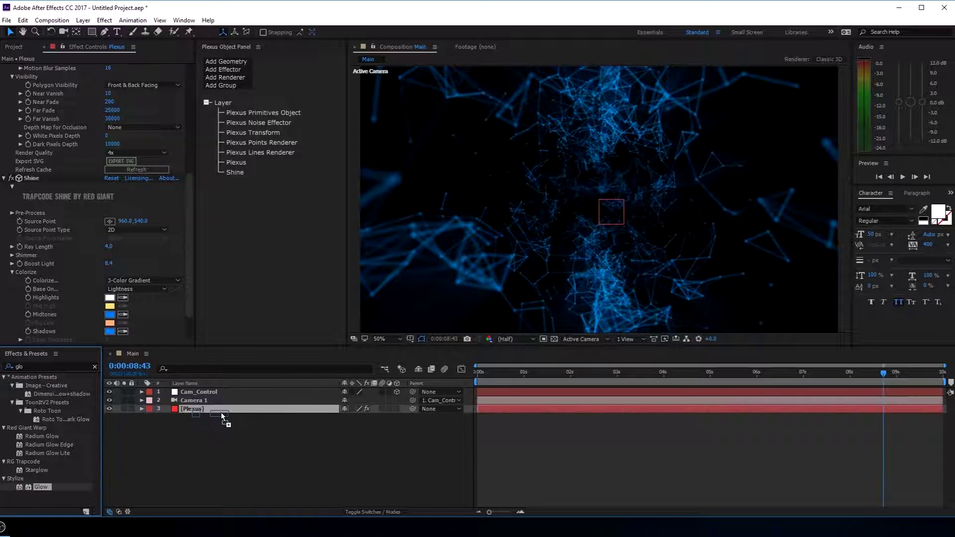
drag(41, 487, 232, 410)
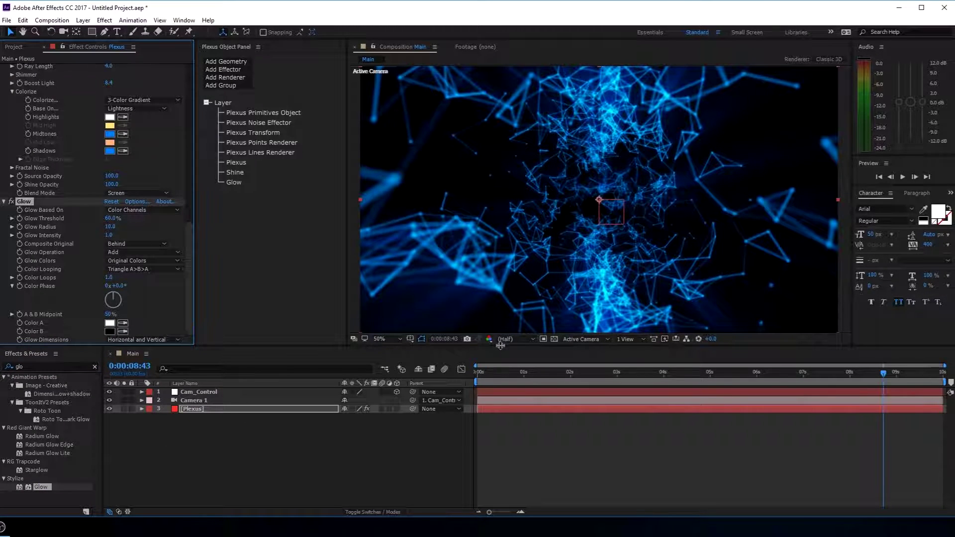
drag(108, 227, 374, 229)
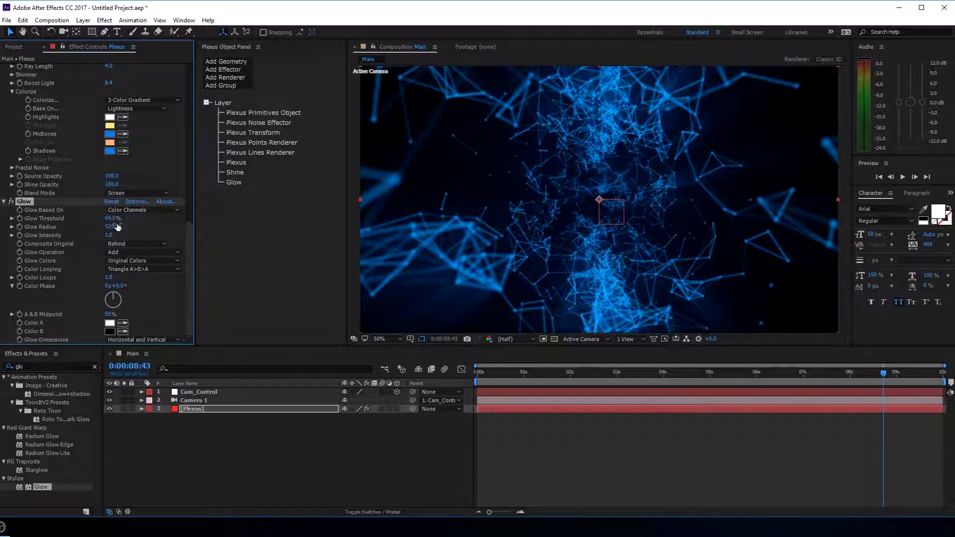
drag(110, 218, 169, 216)
drag(519, 382, 768, 409)
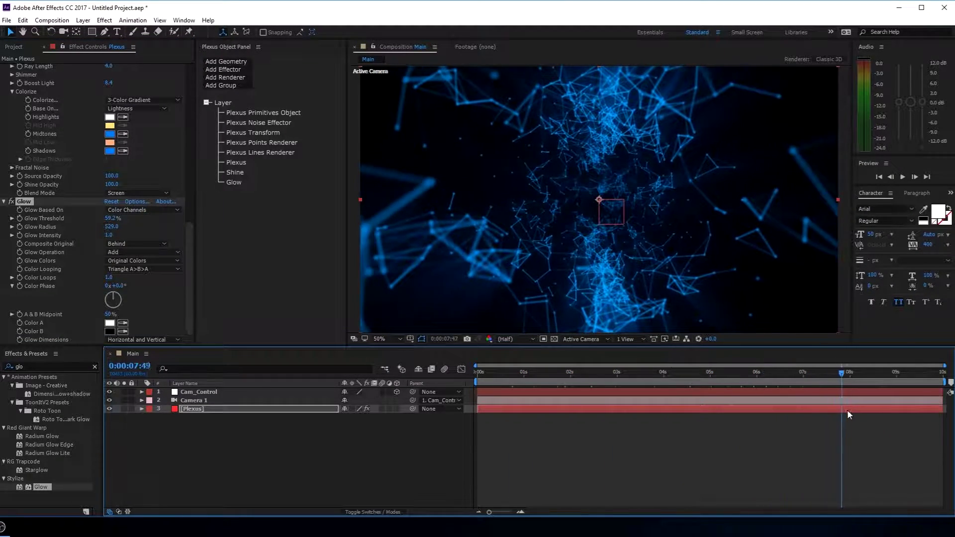
mouse_move(768, 409)
mouse_down()
mouse_move(900, 401)
mouse_move(889, 401)
mouse_up()
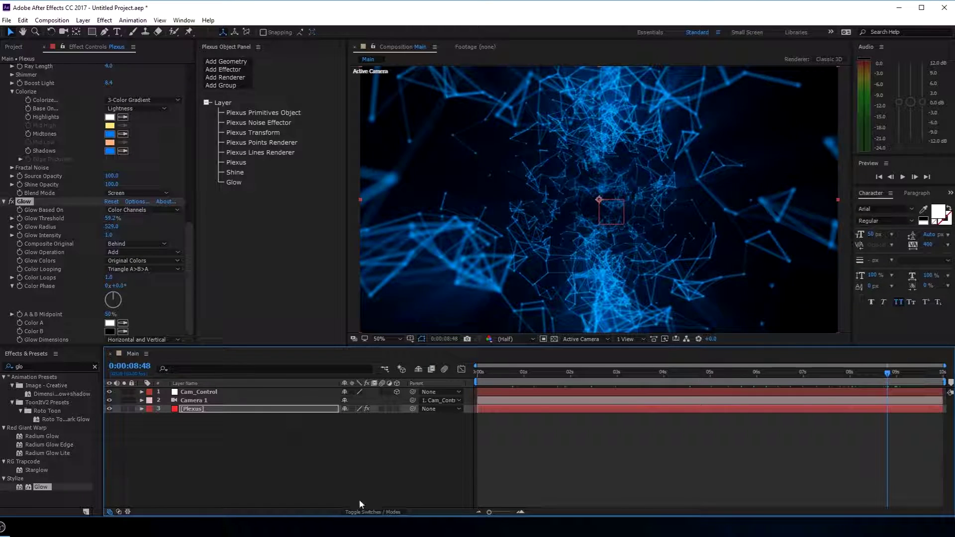
click(196, 441)
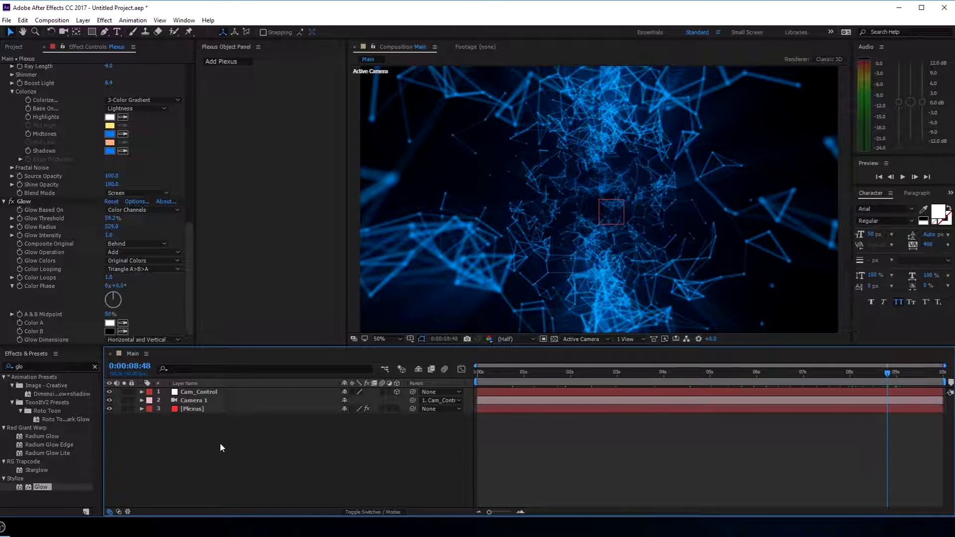
Apply Curves to the Plexus layer and bend it down to darken the midtones
click(199, 391)
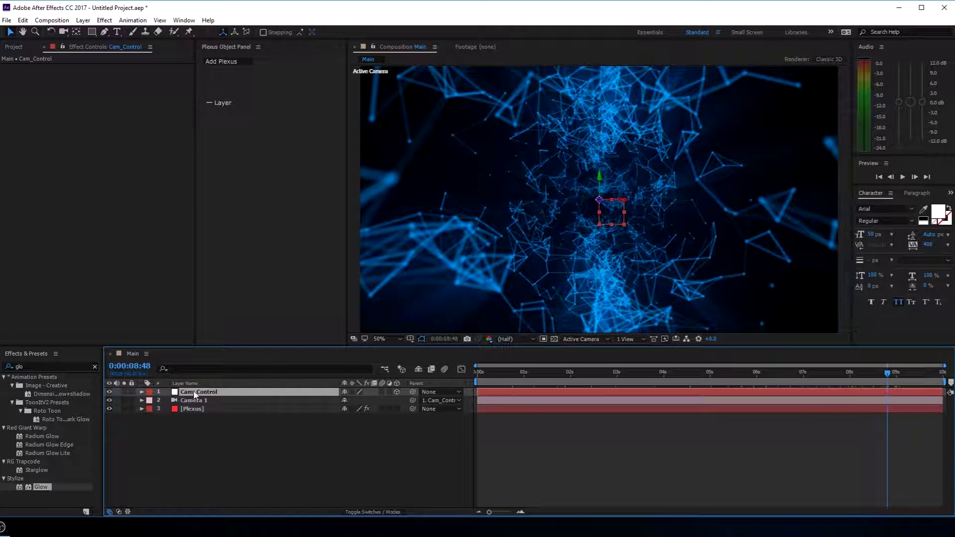
click(25, 366)
text(c)
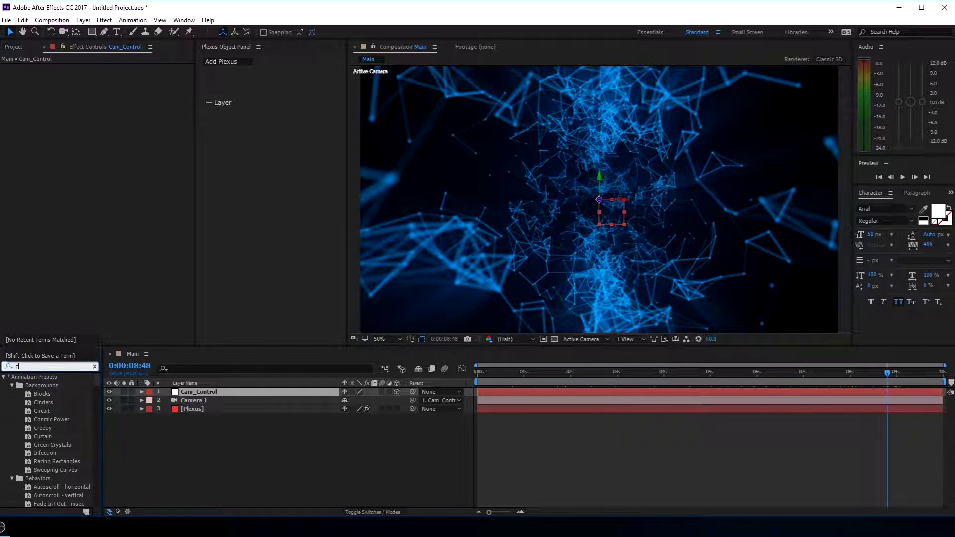
text(urv)
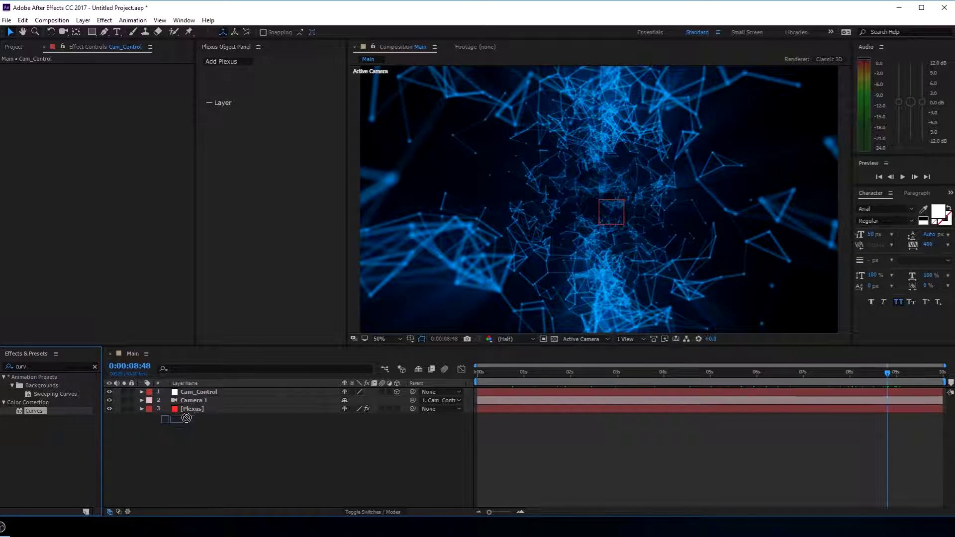
drag(27, 412, 208, 409)
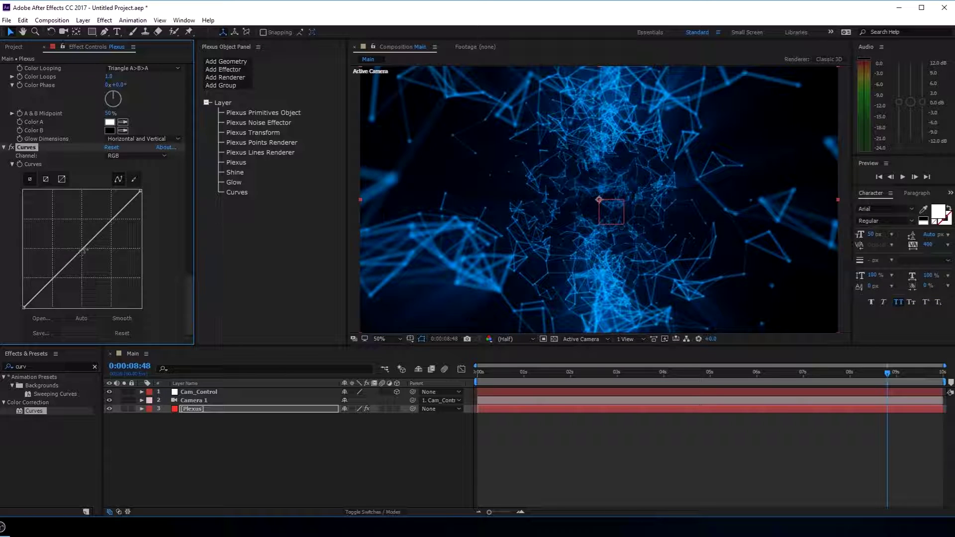
drag(82, 249, 91, 253)
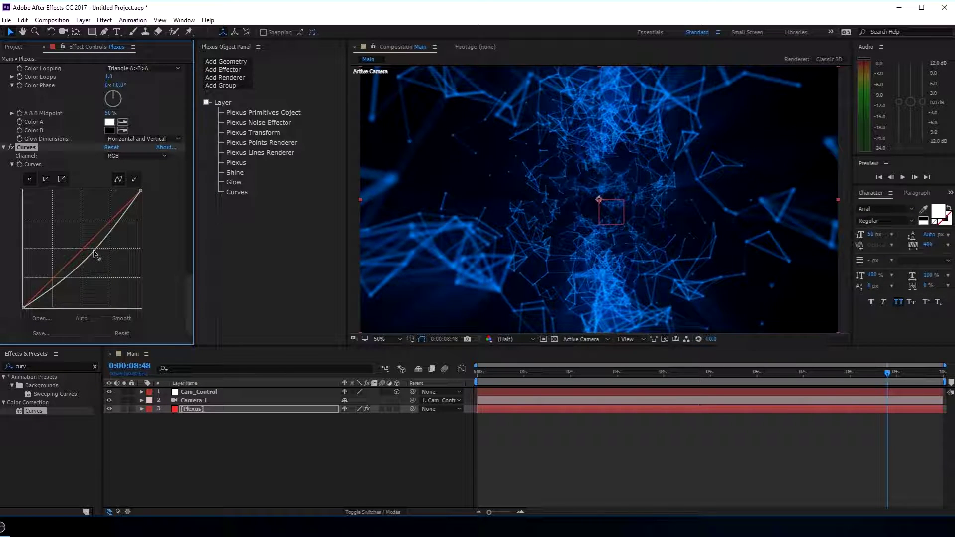
click(172, 460)
Add a new adjustment layer named V
right_click(171, 459)
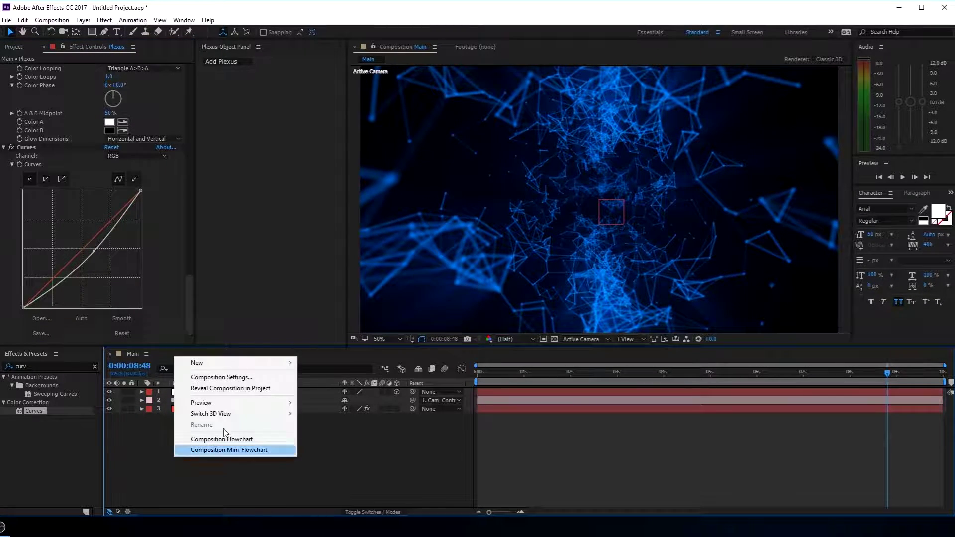
mouse_move(234, 362)
click(343, 443)
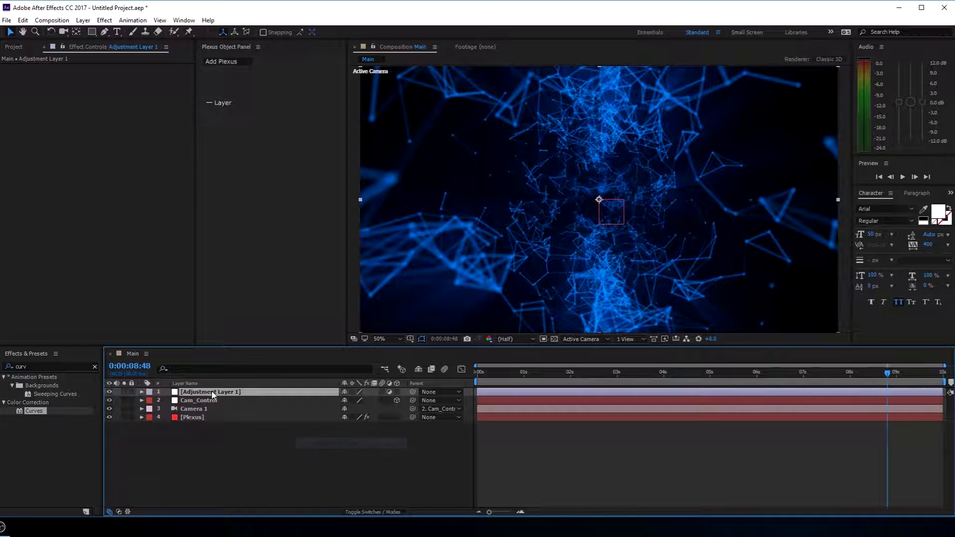
key(Return)
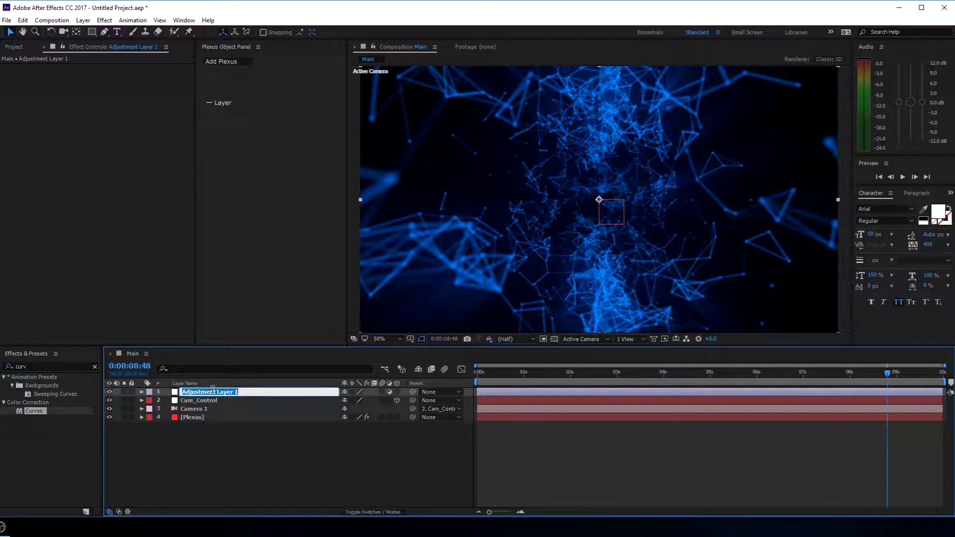
text(V)
key(Return)
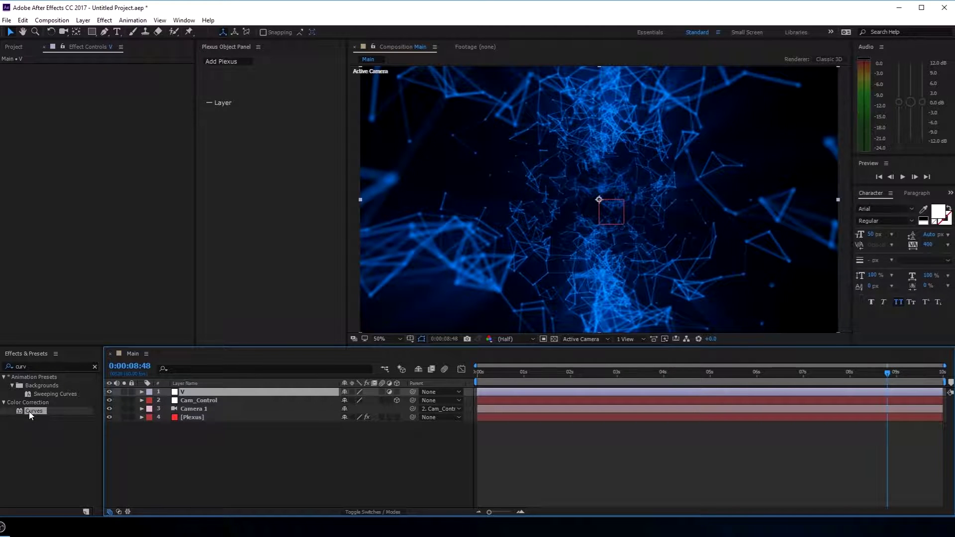
Apply a darkening Curves to V and add a full-frame ellipse mask
drag(29, 411, 189, 393)
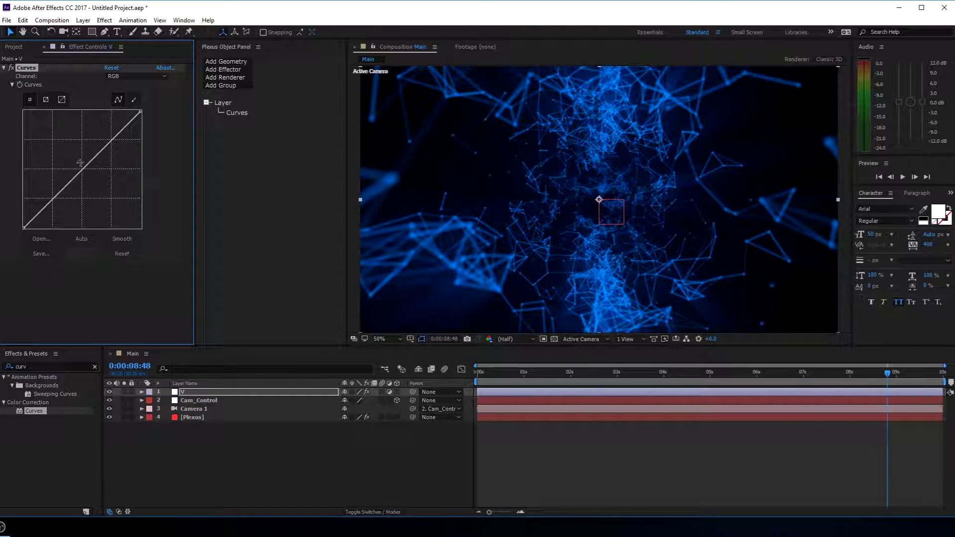
drag(80, 162, 100, 185)
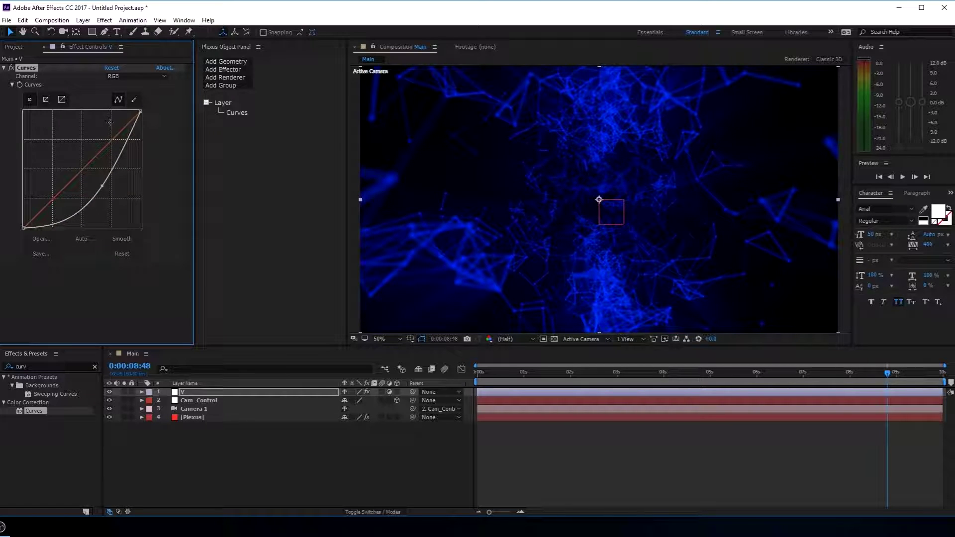
drag(92, 31, 129, 53)
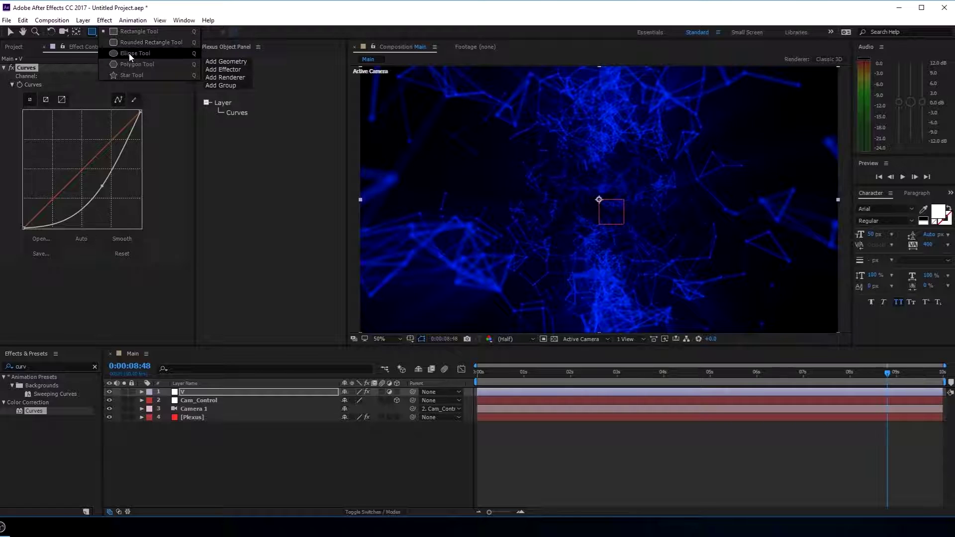
click(129, 53)
double_click(92, 32)
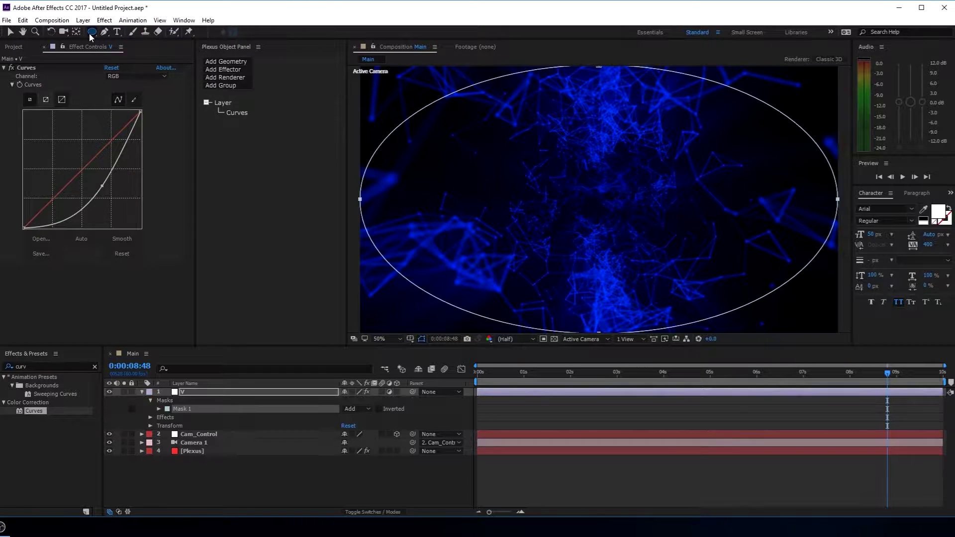
key(v)
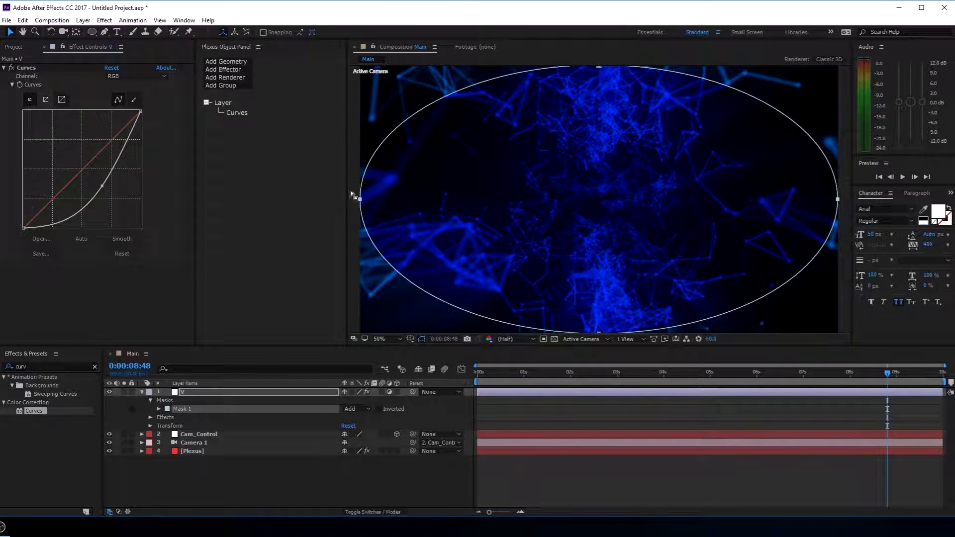
Pull the ellipse mask slightly inward, invert it, and feather it 503 pixels
click(351, 192)
click(360, 204)
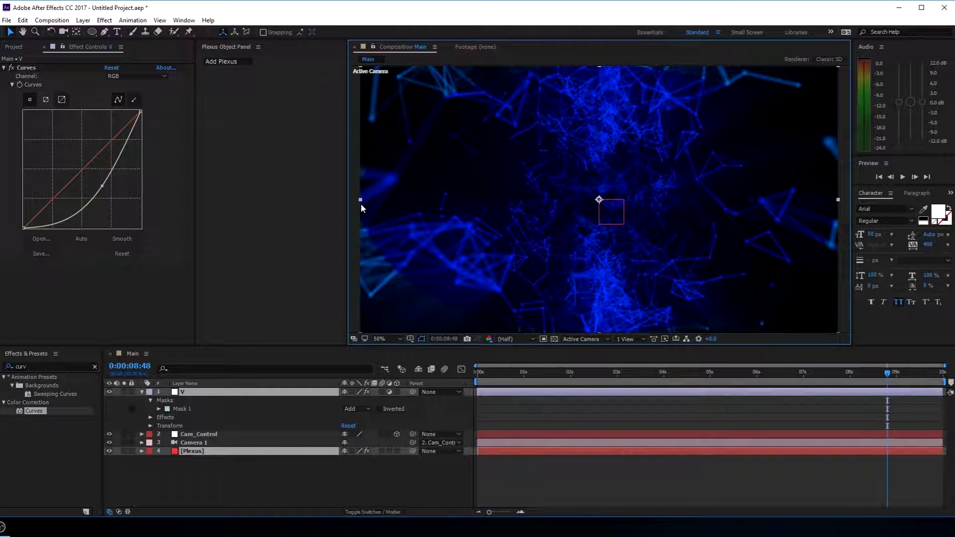
click(184, 409)
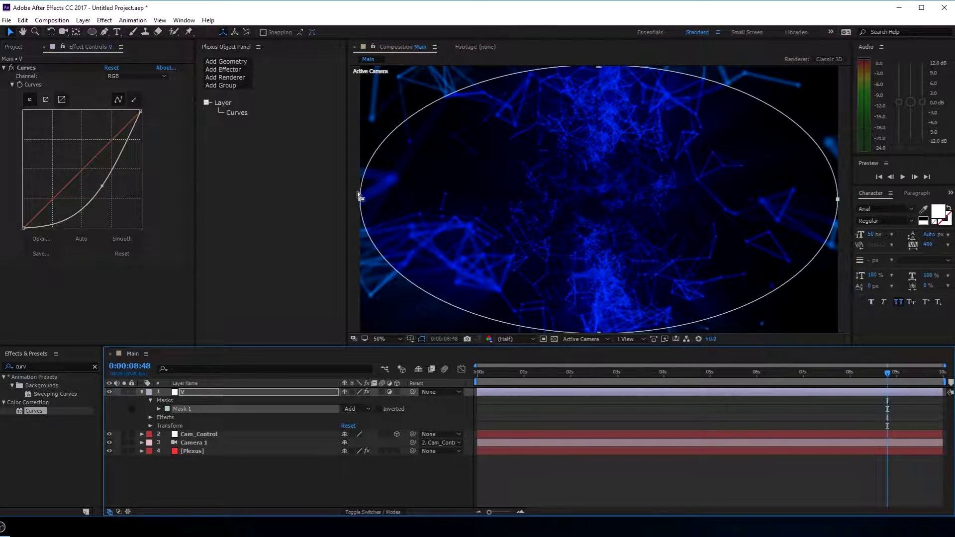
drag(360, 199, 377, 199)
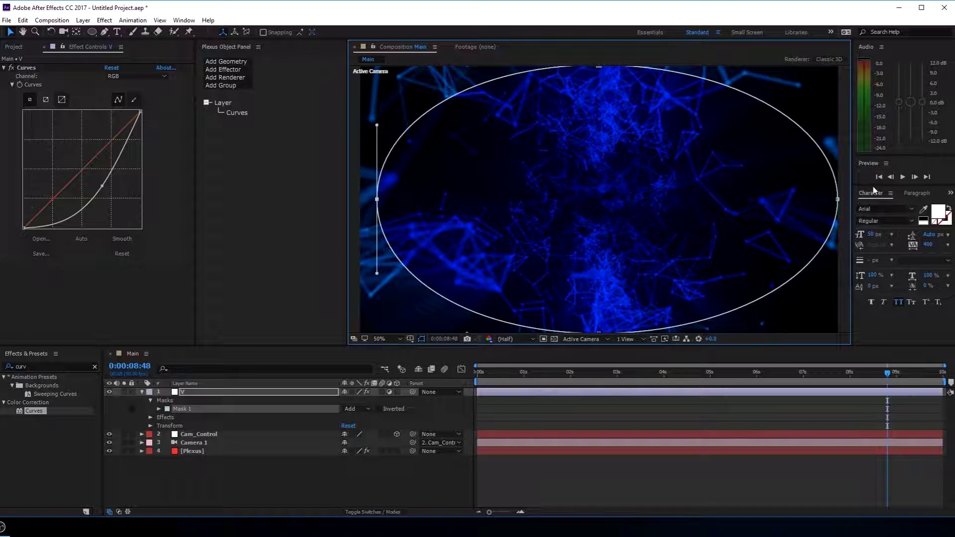
drag(838, 199, 820, 199)
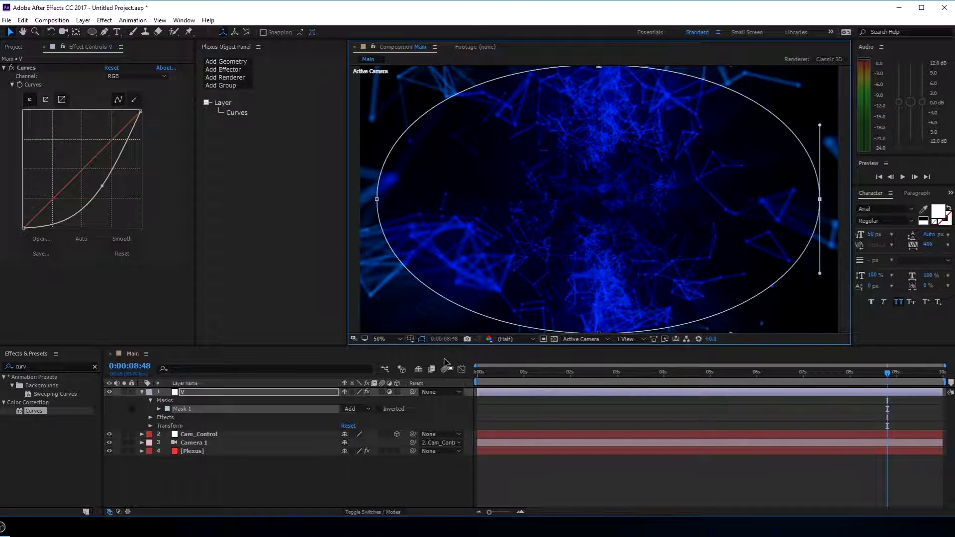
click(381, 409)
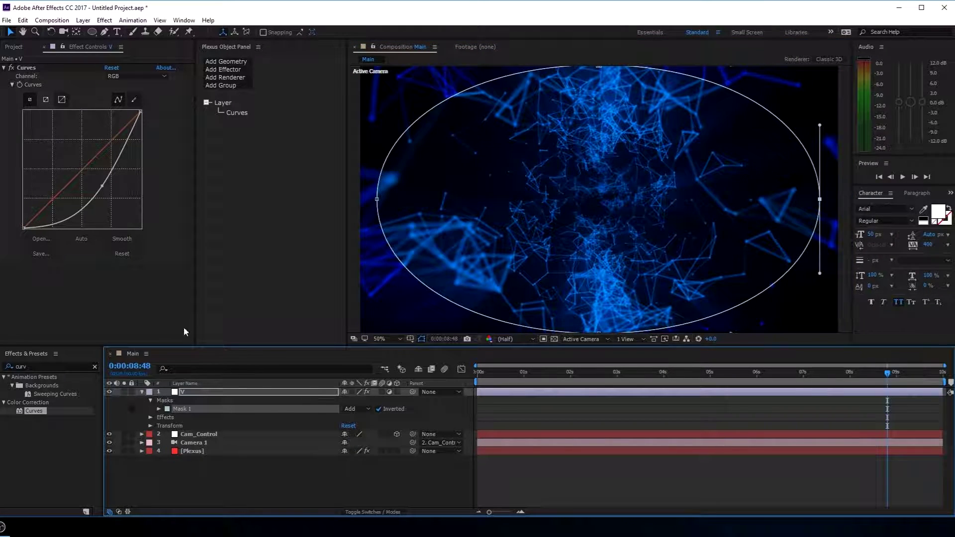
key(f)
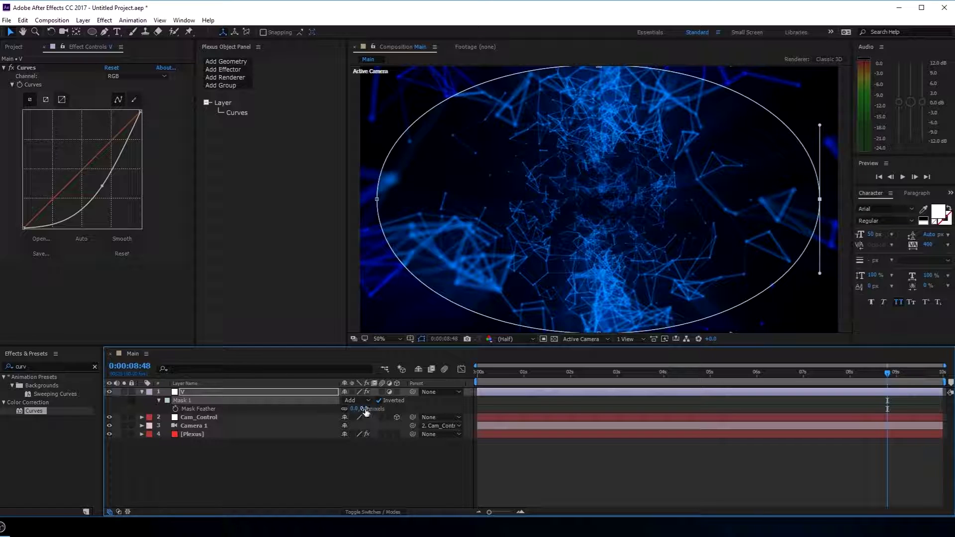
mouse_move(366, 412)
mouse_down()
mouse_move(401, 429)
mouse_move(393, 409)
mouse_up()
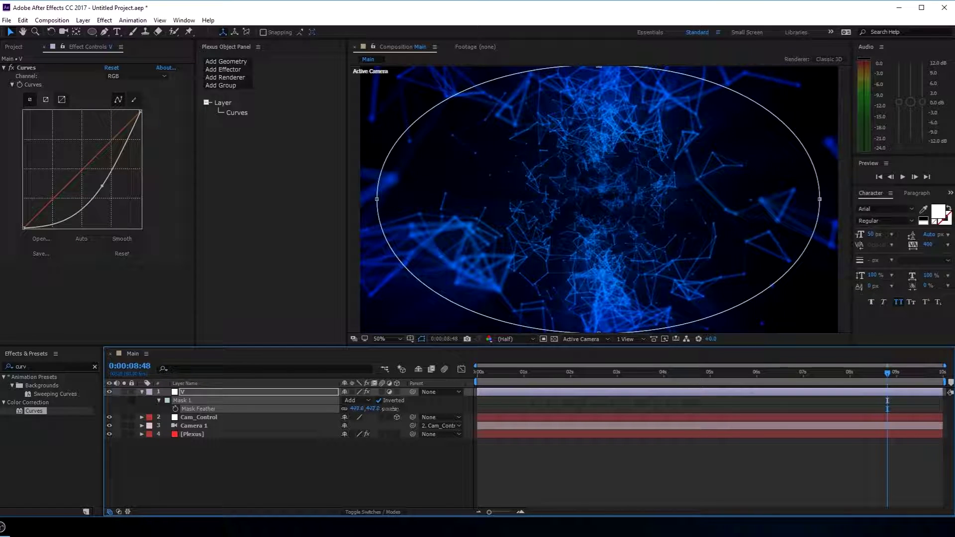
click(199, 461)
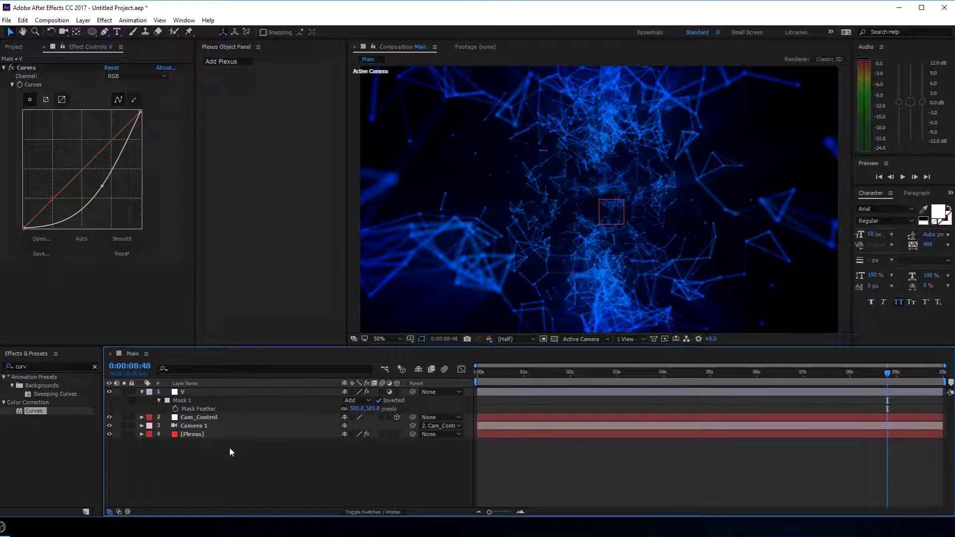
Create a new solid layer named BG
key(ctrl+y)
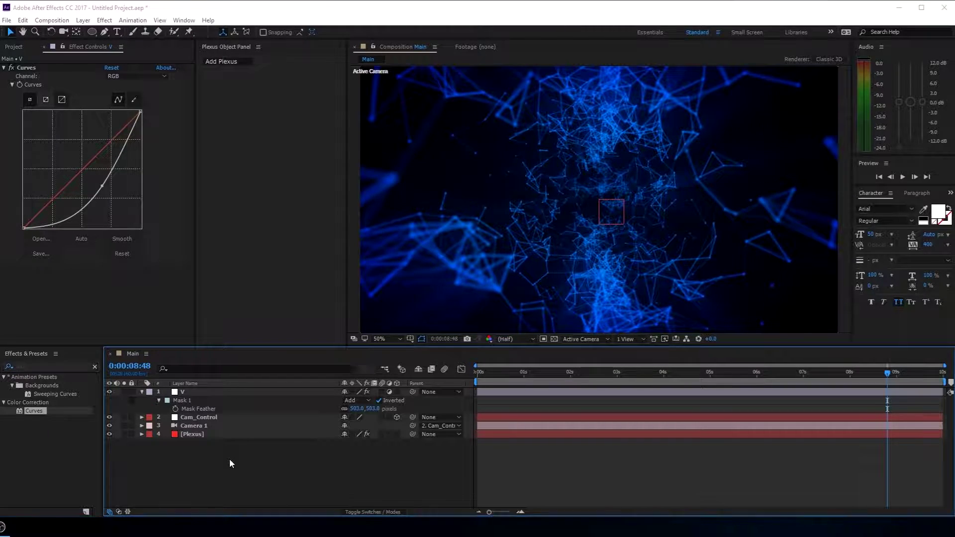
text(B)
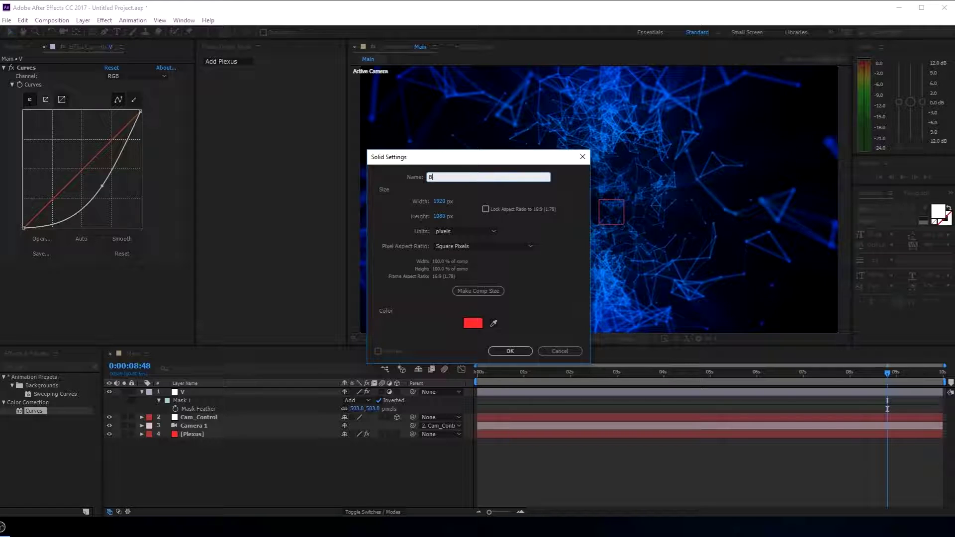
text(G)
click(508, 351)
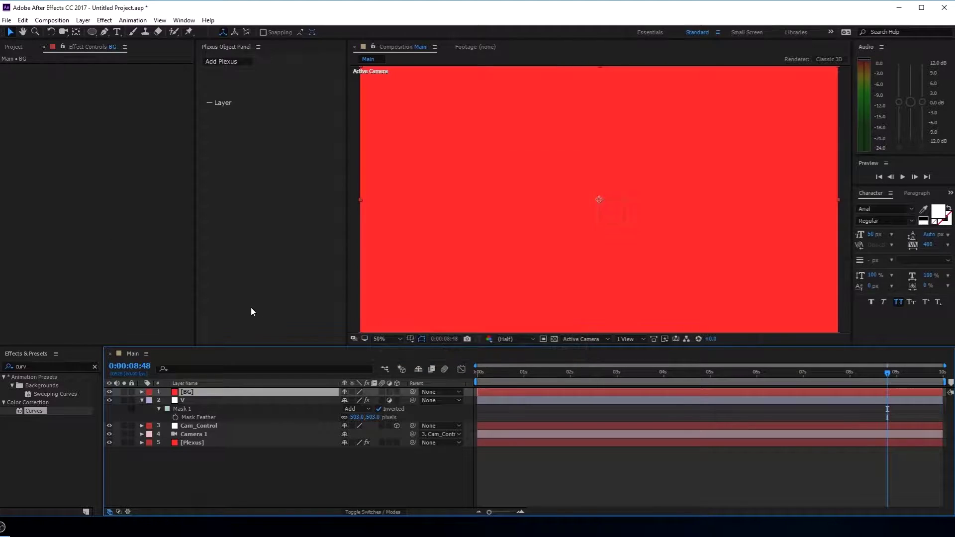
Apply the Gradient Ramp effect to the BG layer
click(22, 367)
text(gr)
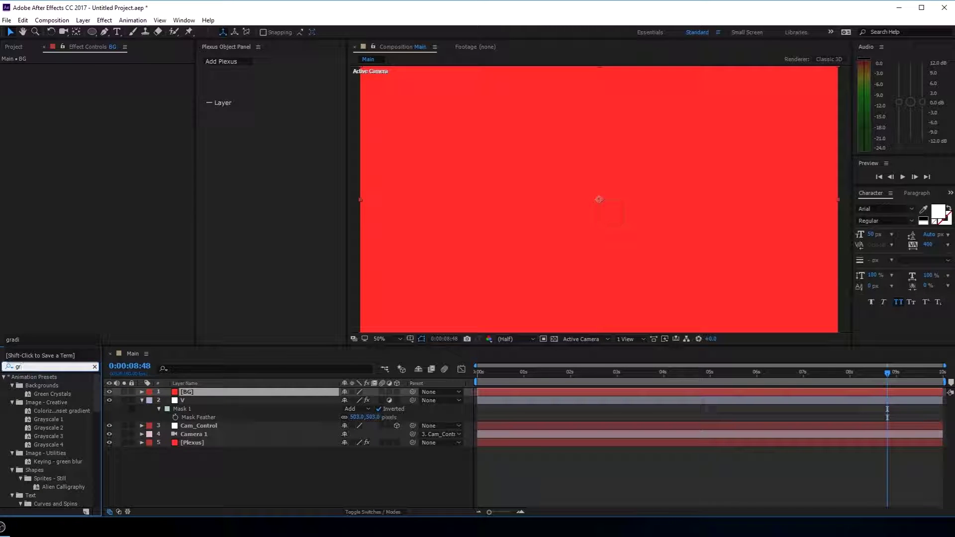
text(ed)
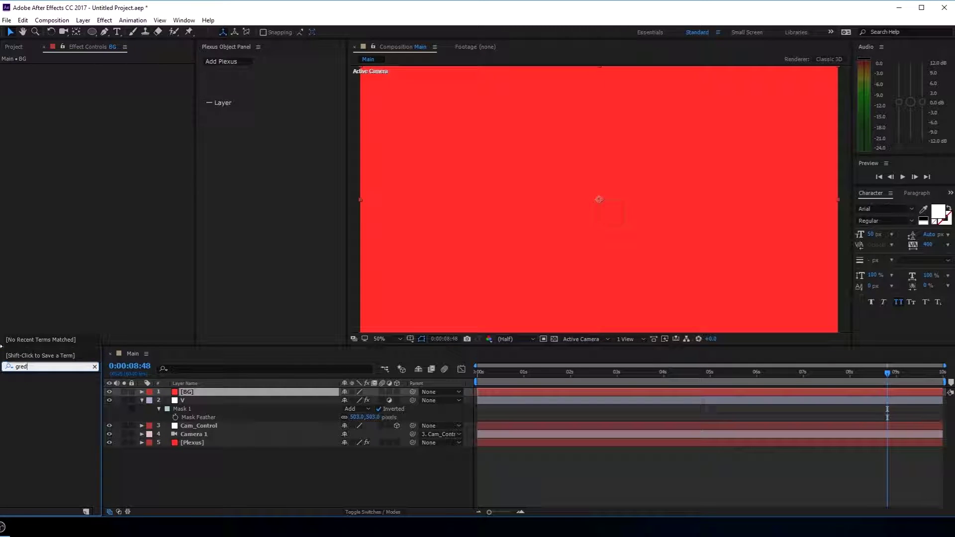
key(BackSpace)
key(BackSpace)
text(ad)
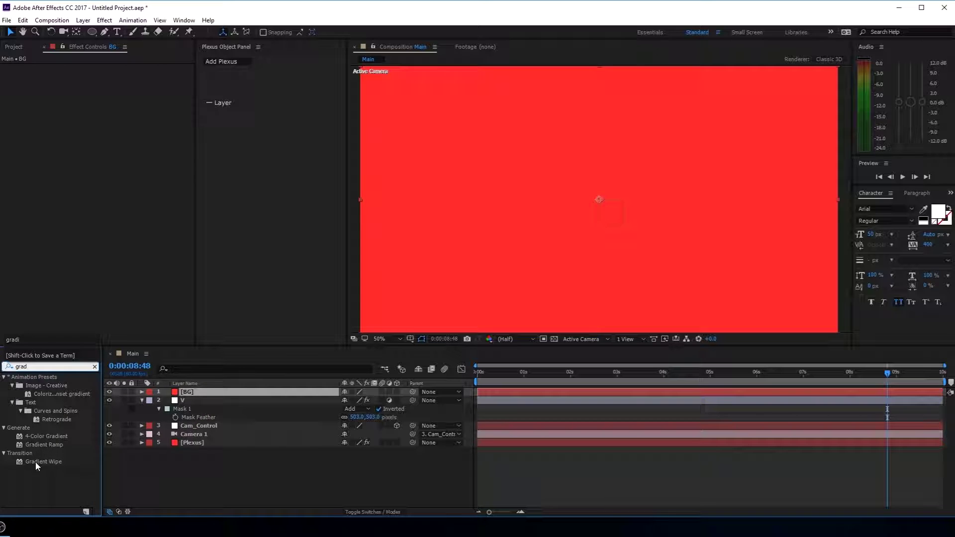
mouse_move(42, 446)
mouse_down()
mouse_move(213, 390)
mouse_move(194, 459)
mouse_up()
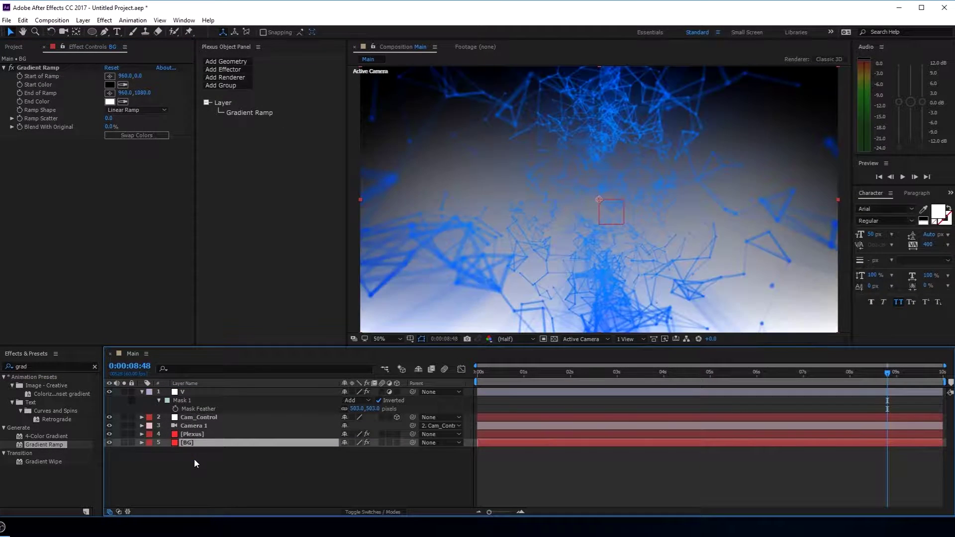
Swap the gradient colours and set the start colour to navy #091B2E
click(135, 140)
click(110, 85)
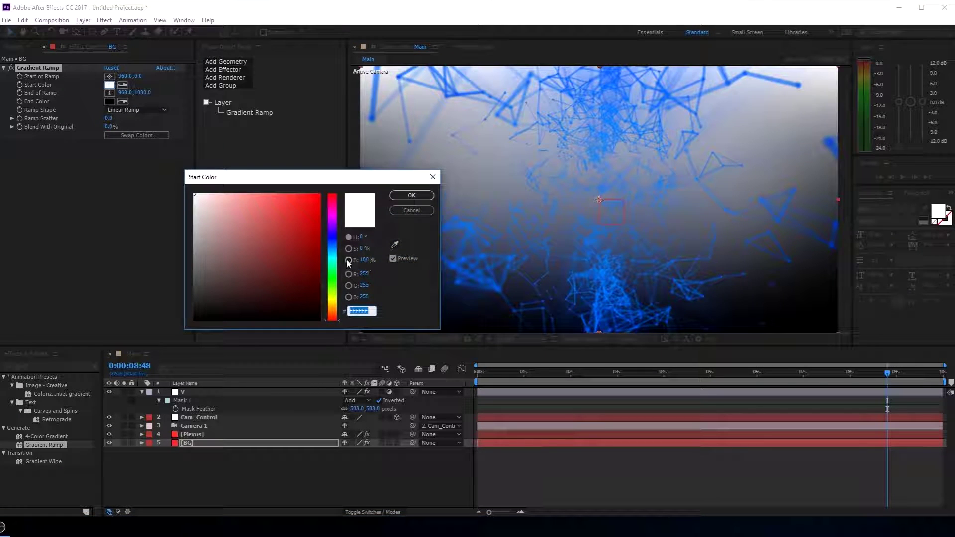
mouse_move(332, 256)
mouse_down()
mouse_move(332, 246)
mouse_move(296, 297)
mouse_up()
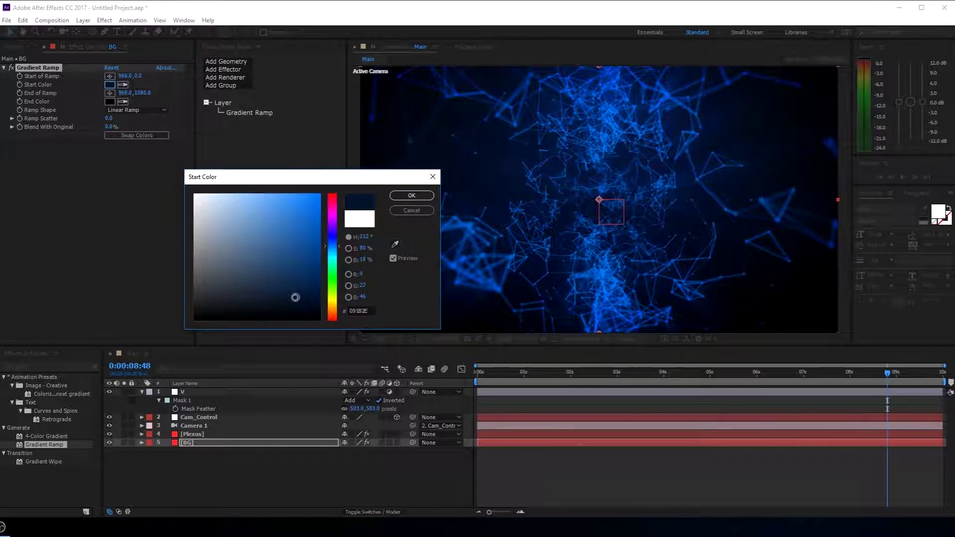
click(412, 196)
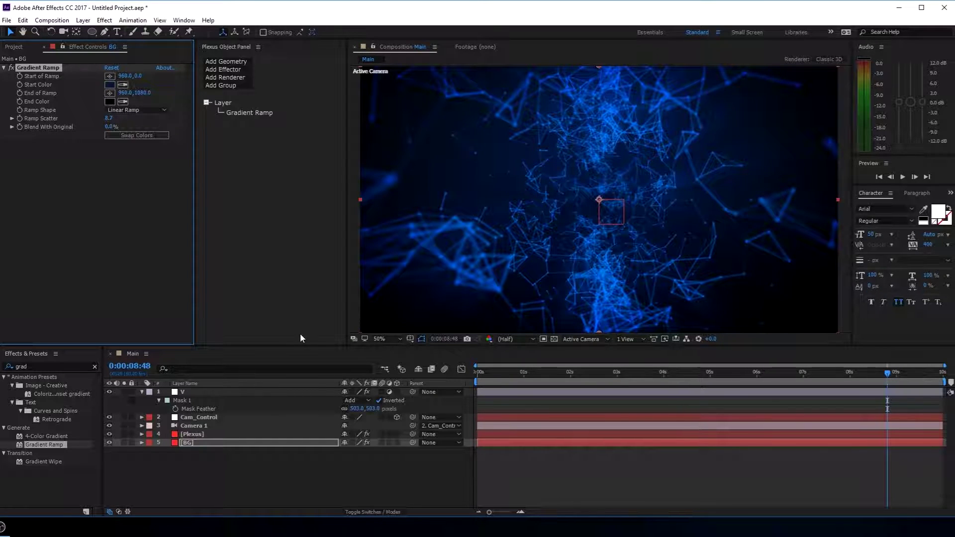
click(250, 500)
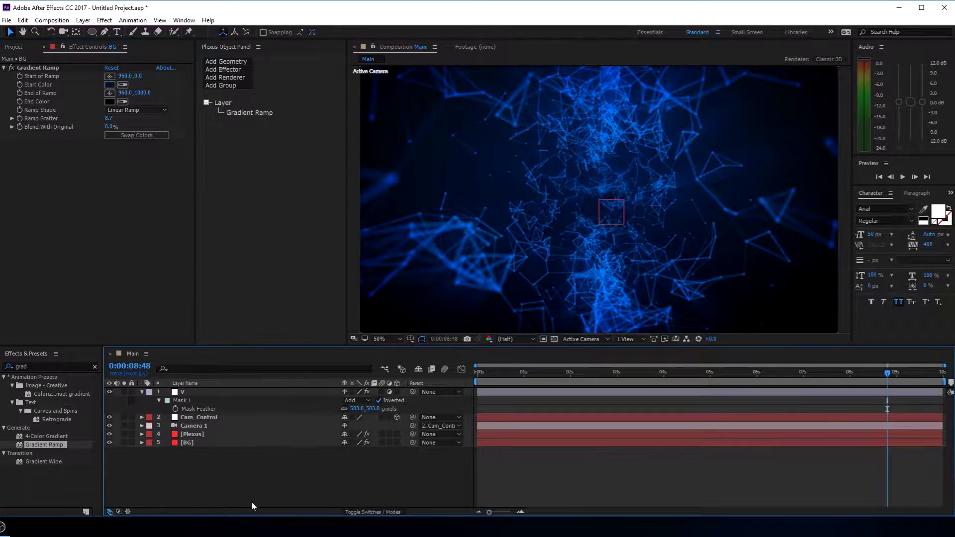
Raise Camera 1's Blur Level from 109% to about 139% and preview the blur
mouse_move(500, 377)
mouse_down()
mouse_move(783, 406)
mouse_move(807, 396)
mouse_up()
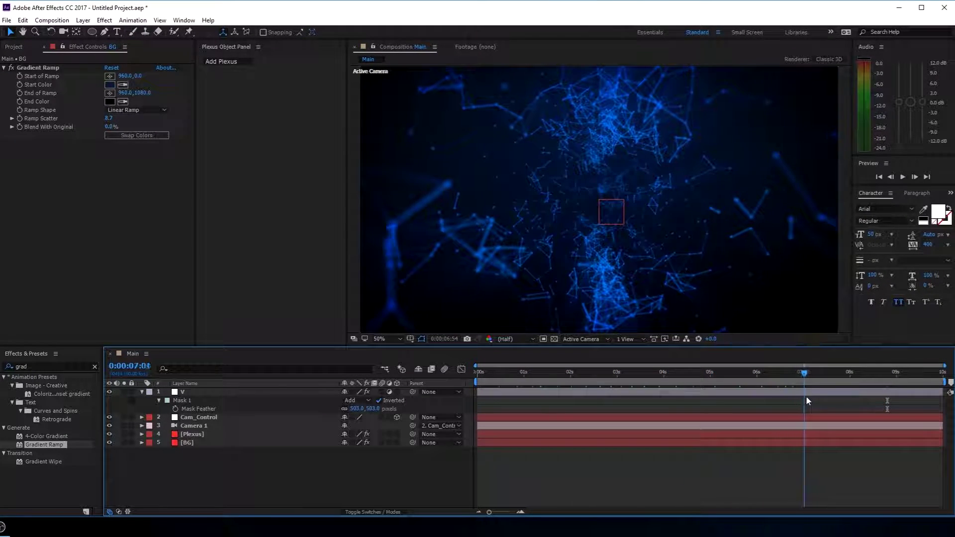
click(142, 393)
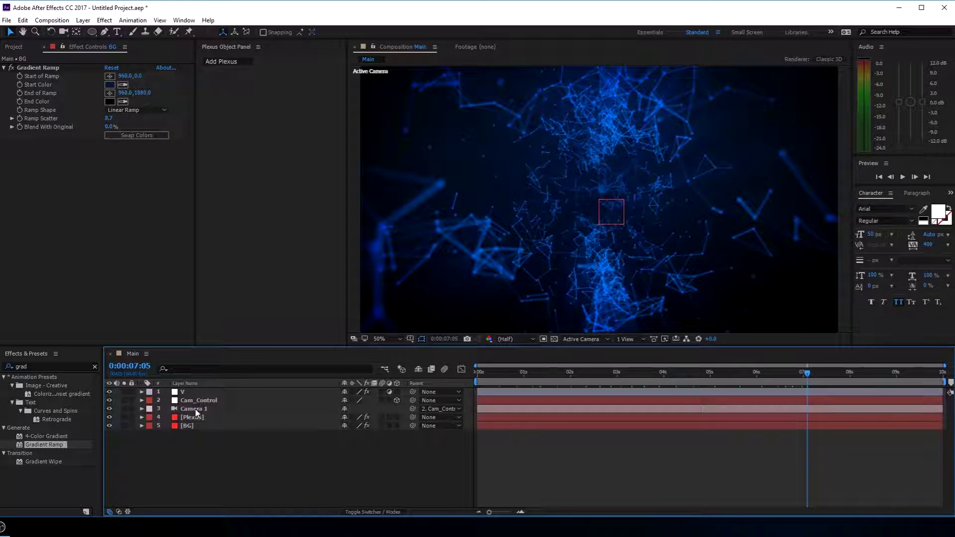
click(189, 409)
key(a)
key(a)
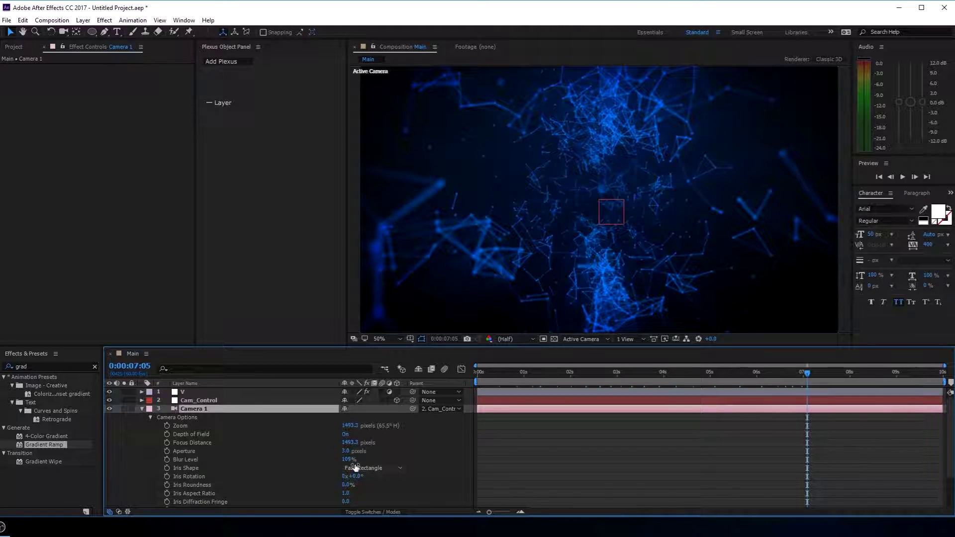
drag(349, 460, 362, 459)
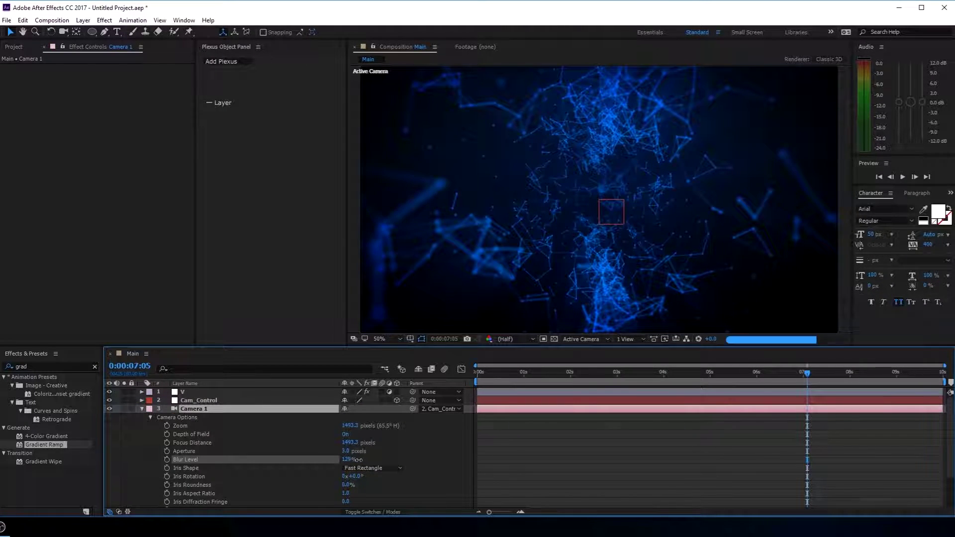
drag(518, 376, 732, 383)
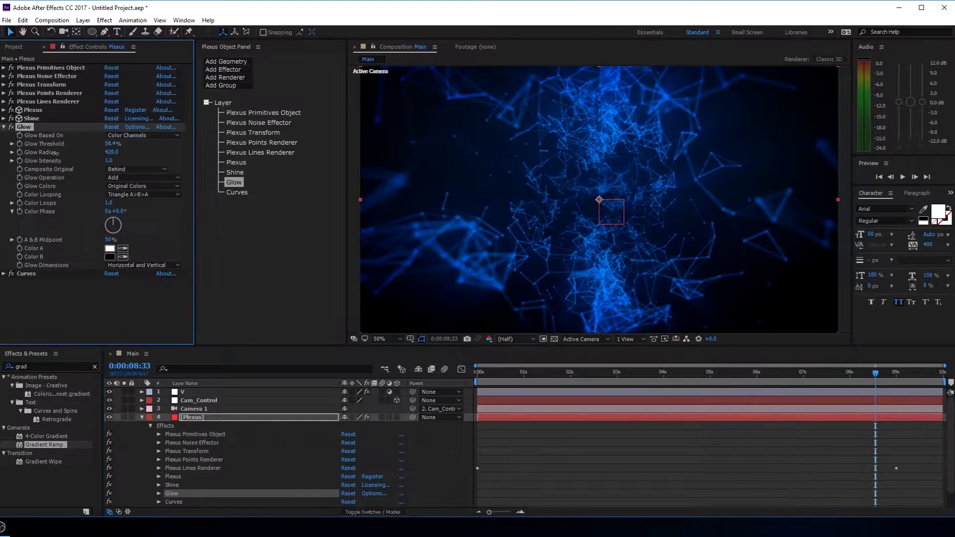
Raise the Glow Intensity to 2.0 and set Glow Threshold to about 60.4%
drag(110, 160, 162, 167)
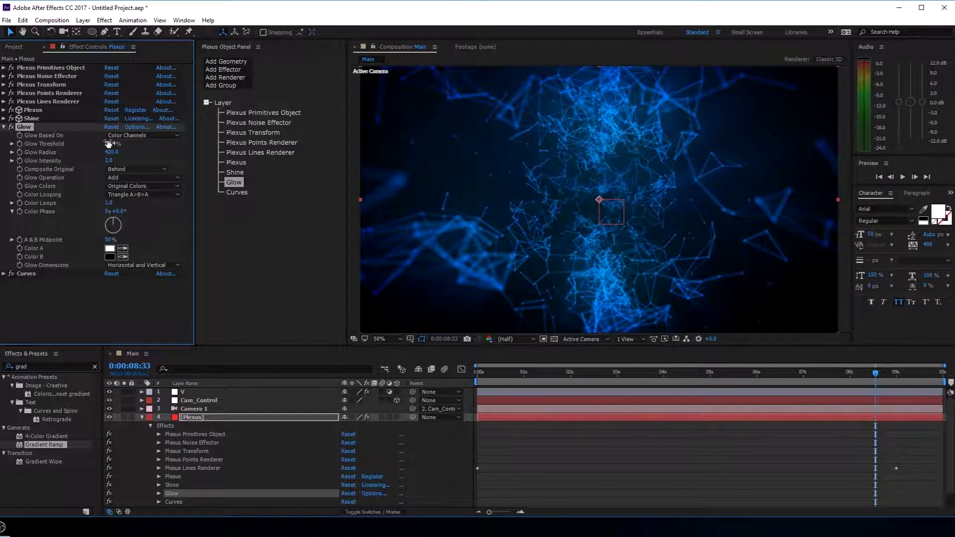
drag(109, 144, 118, 146)
drag(537, 377, 926, 392)
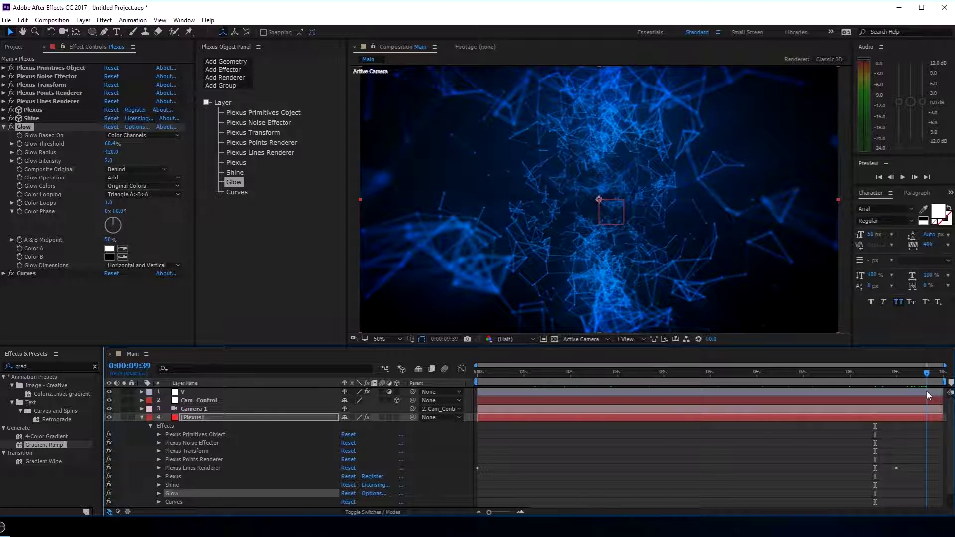
Add an adjustment layer named CC and move it to the top of the layer stack
click(142, 417)
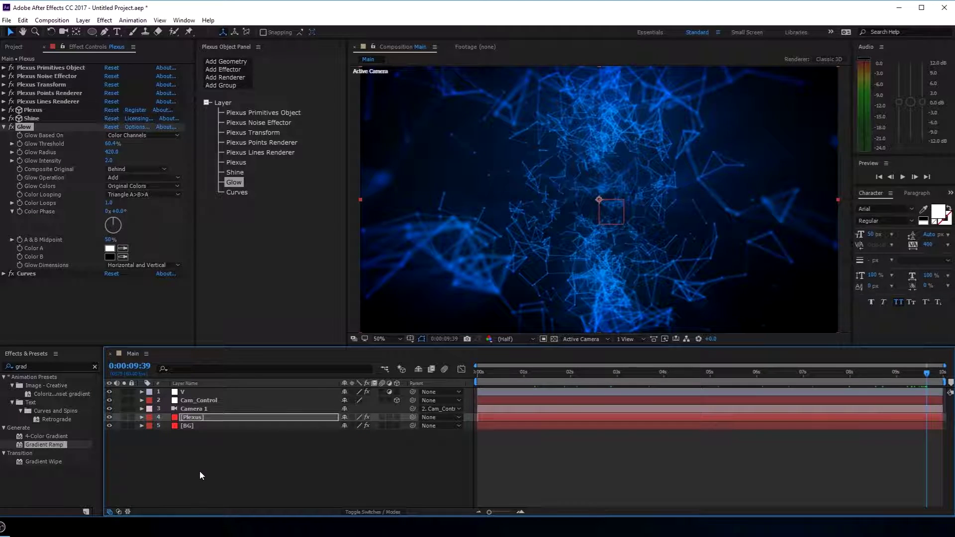
right_click(206, 453)
mouse_move(299, 359)
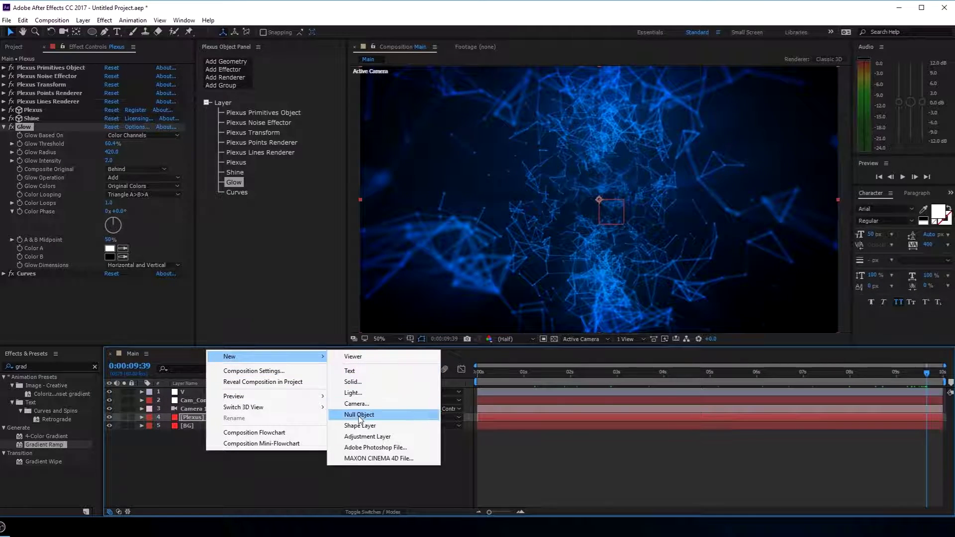
click(363, 437)
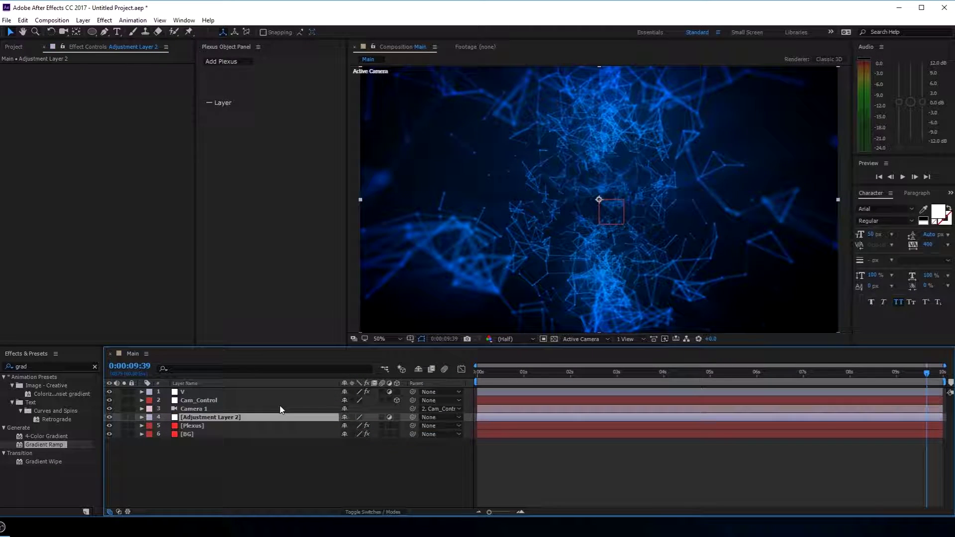
key(Return)
text(CC)
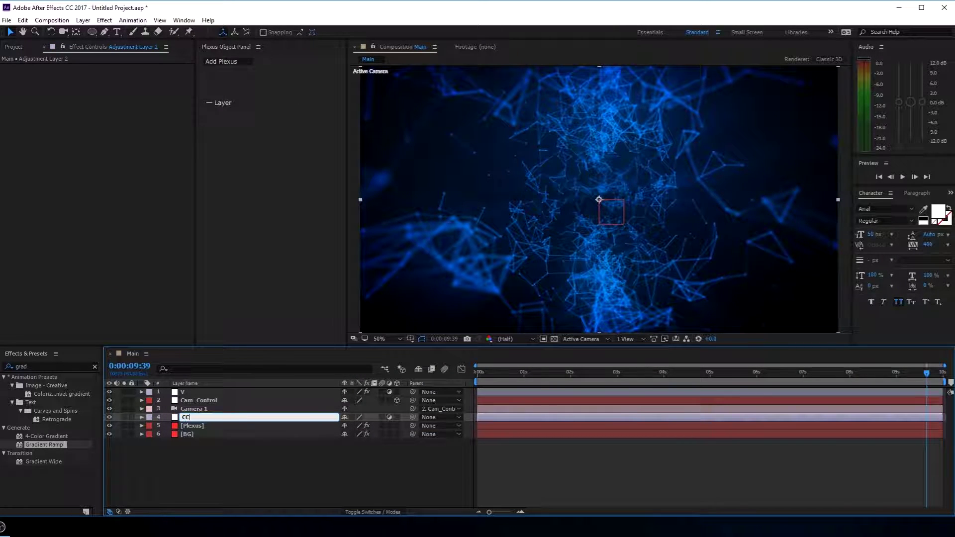
key(Return)
drag(198, 416, 199, 390)
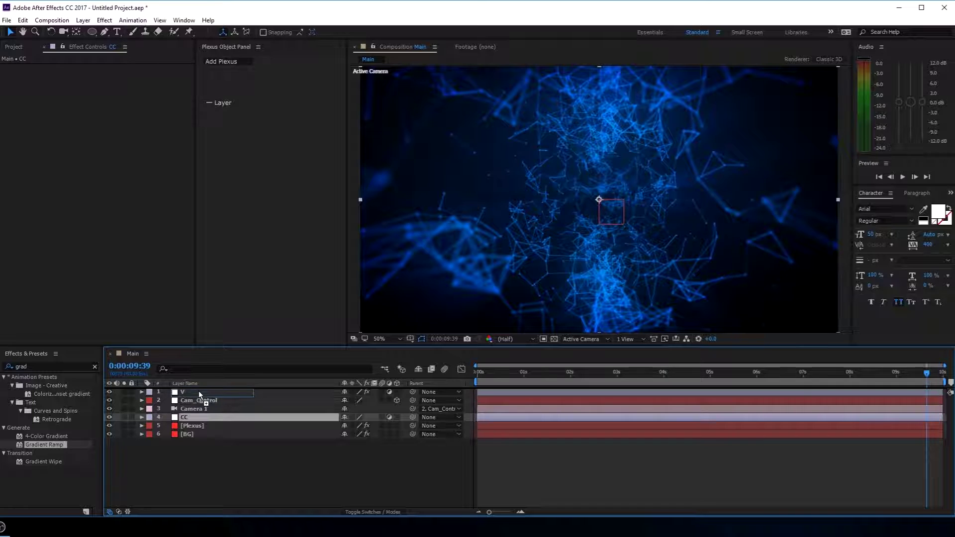
Apply Curves to the CC layer and add a gentle control point to the curve
click(43, 366)
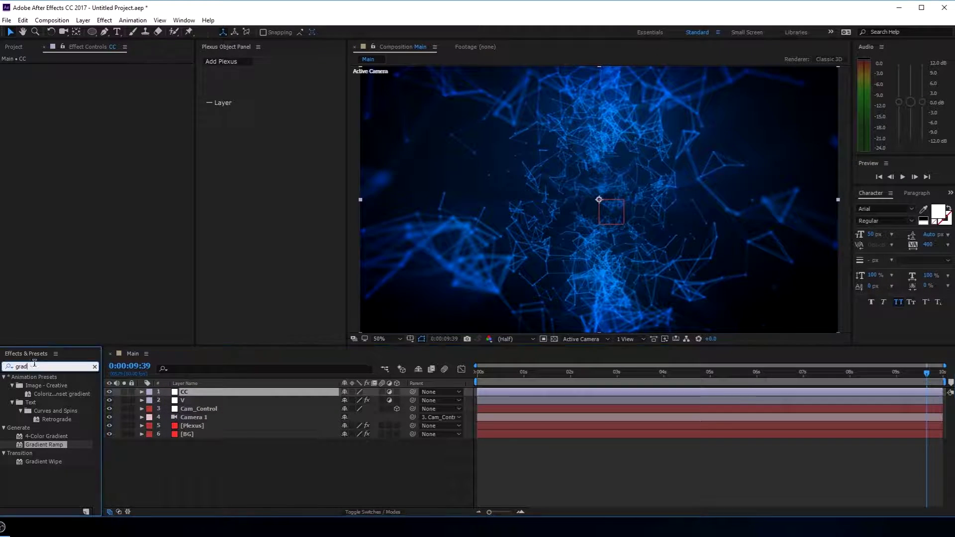
text(cur)
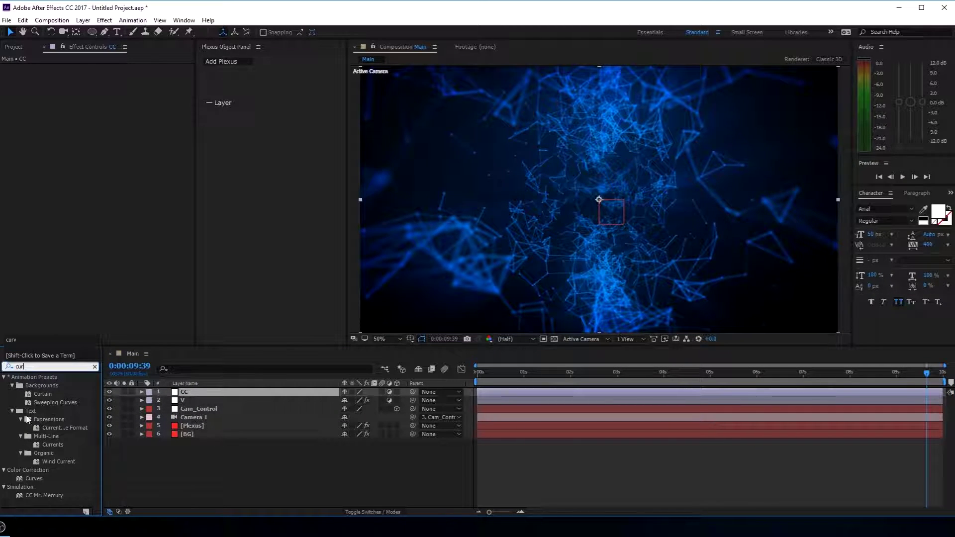
mouse_move(36, 479)
mouse_down()
mouse_move(77, 472)
mouse_move(199, 393)
mouse_up()
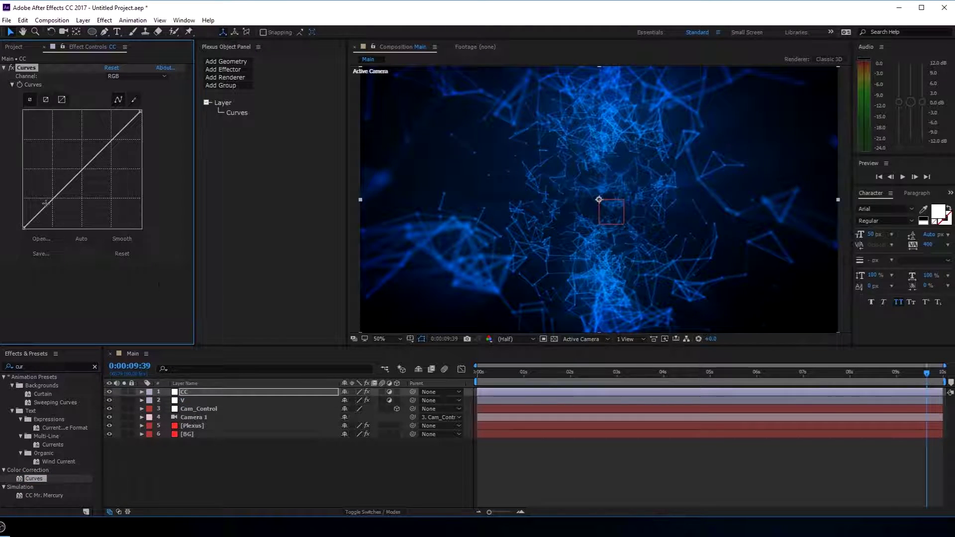
drag(55, 199, 52, 201)
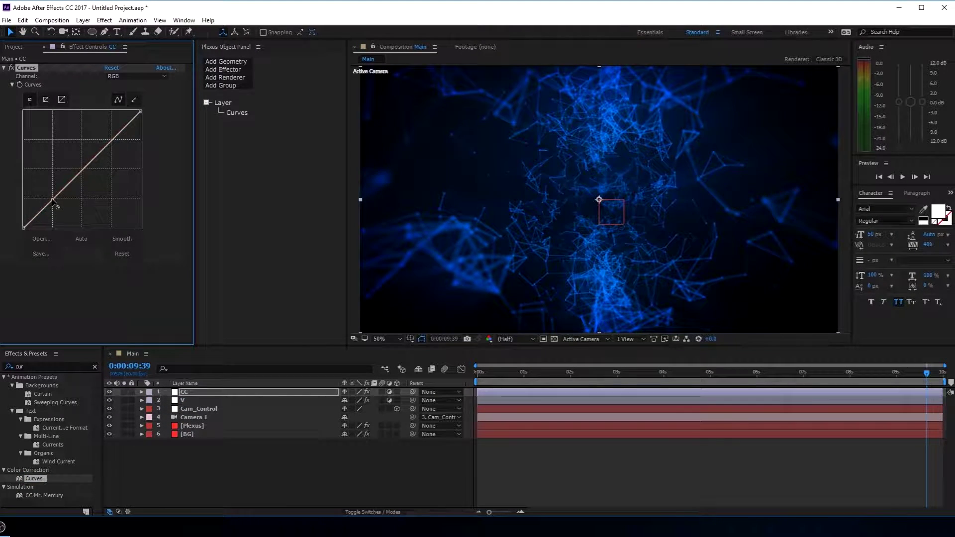
click(111, 141)
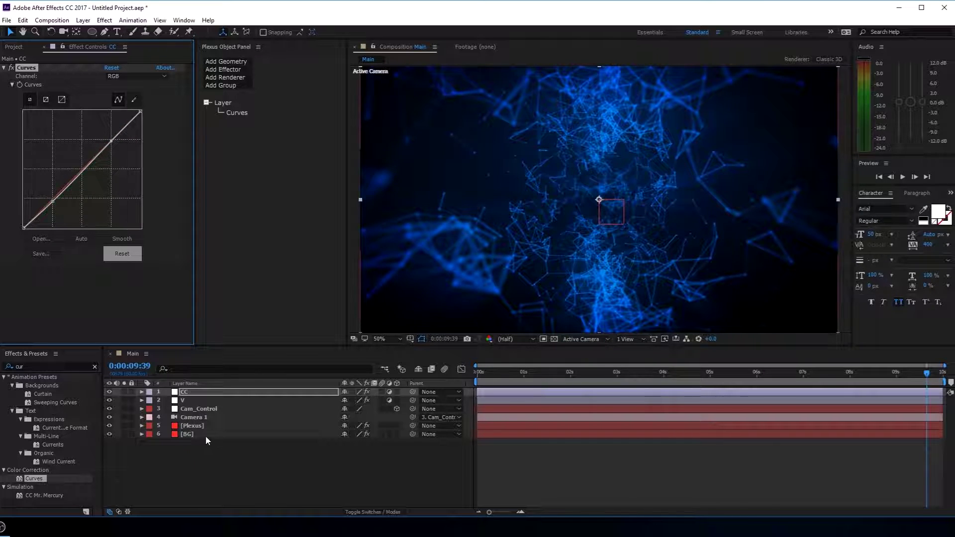
click(195, 425)
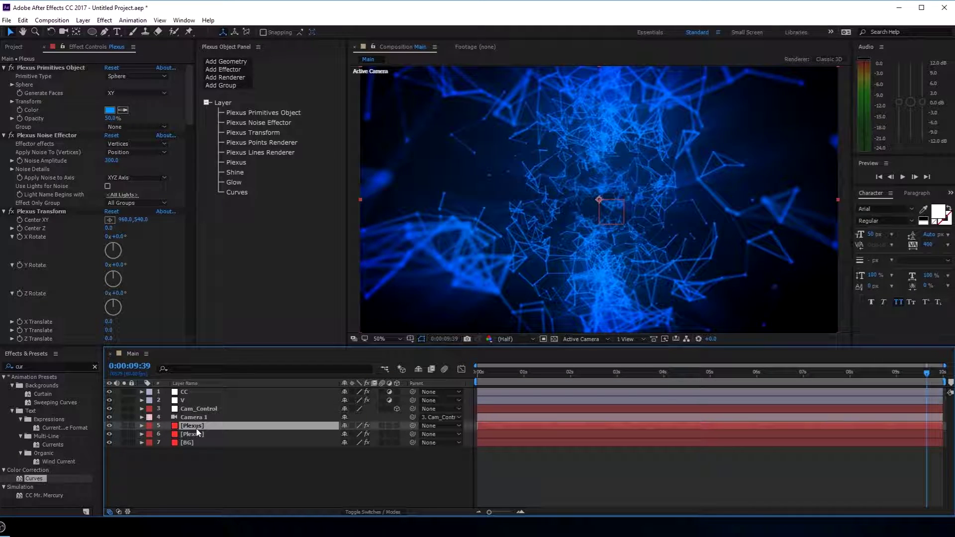
Duplicate the Plexus layer, strip Curves and the Lines Renderer from the copy, and disable its Glow
key(ctrl+d)
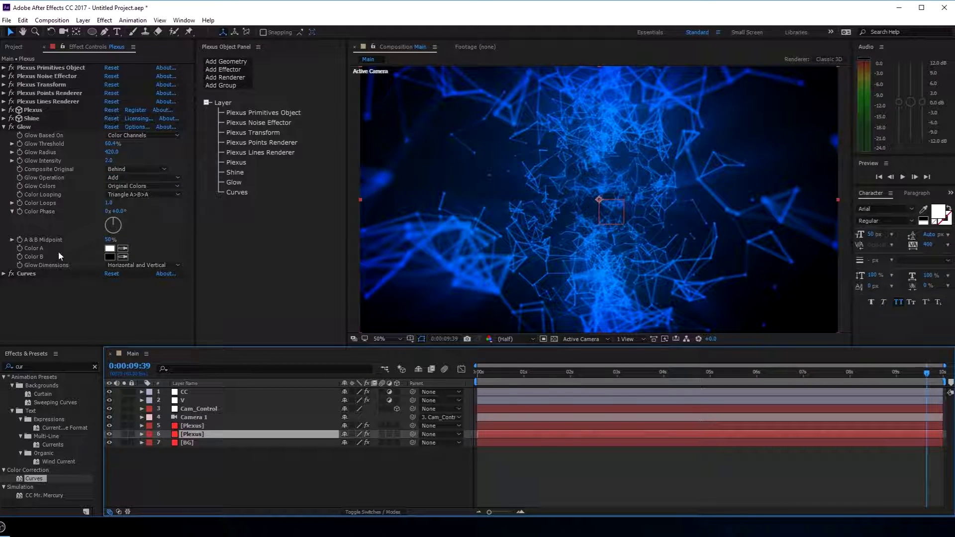
click(23, 274)
key(Delete)
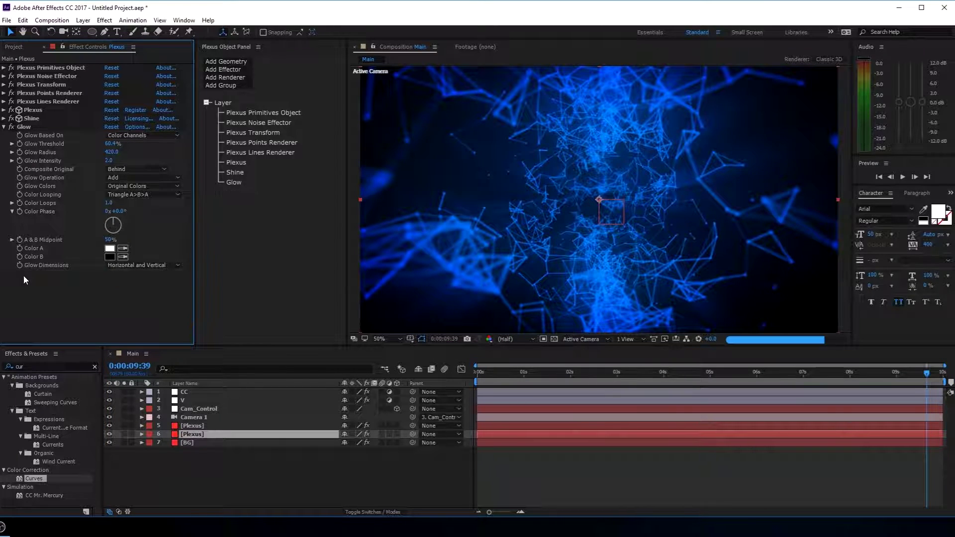
click(5, 128)
click(11, 127)
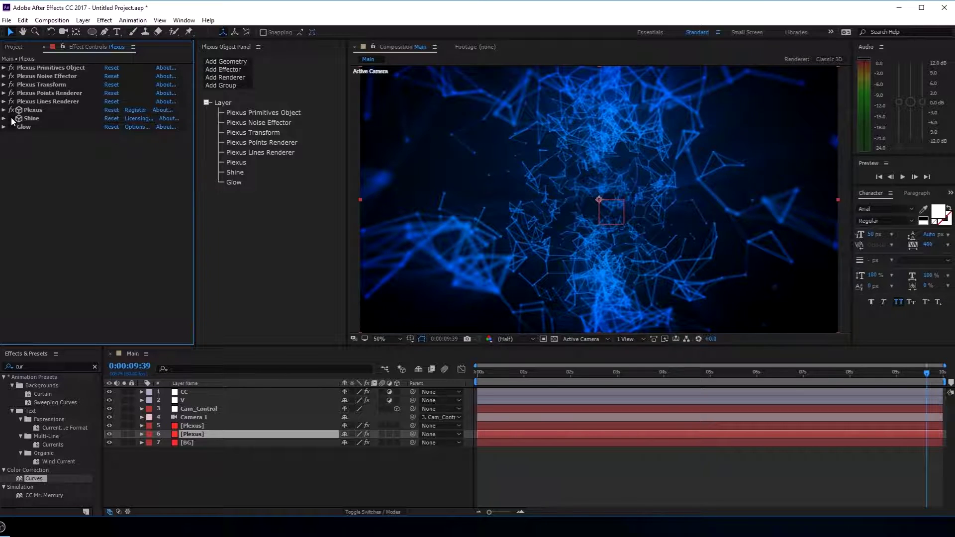
click(54, 102)
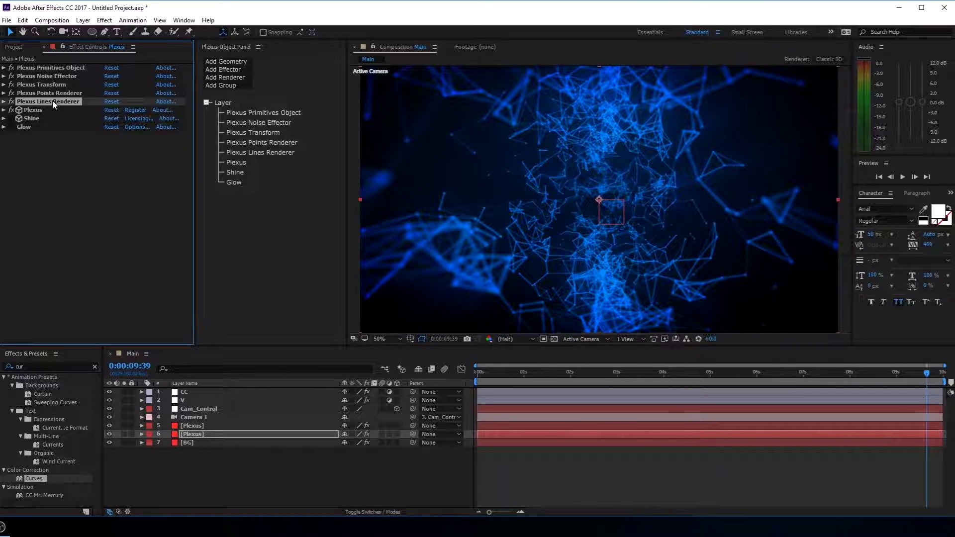
key(Delete)
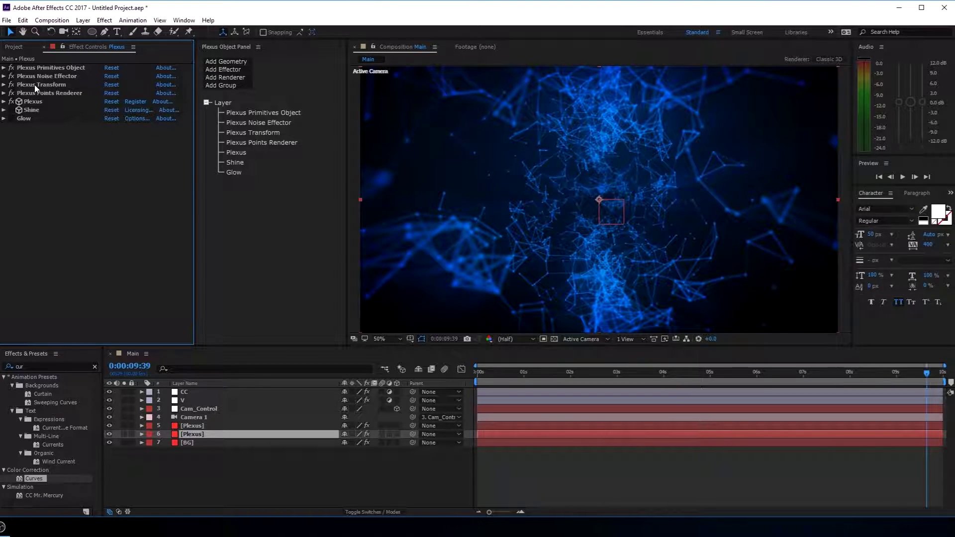
Raise the duplicate's Plexus Noise Amplitude to 493
click(4, 94)
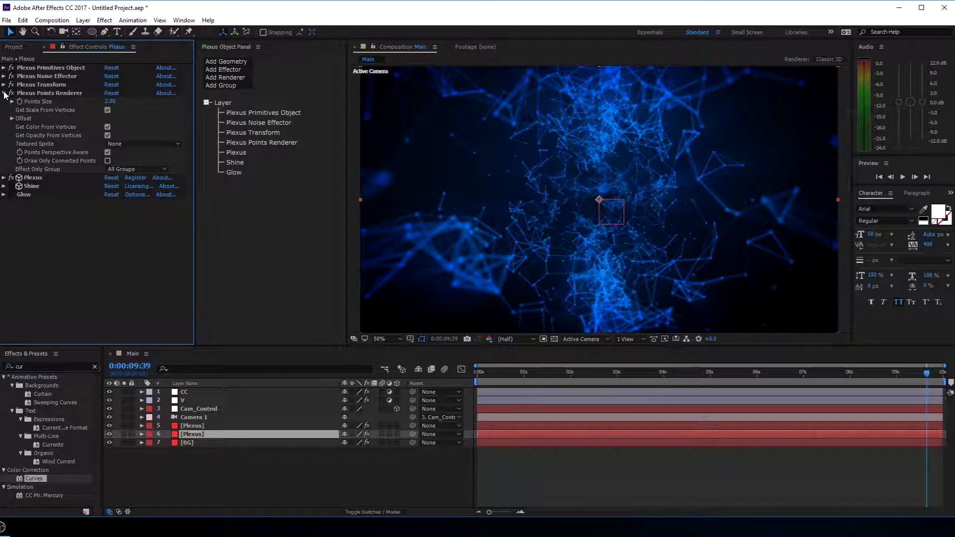
click(4, 93)
click(4, 76)
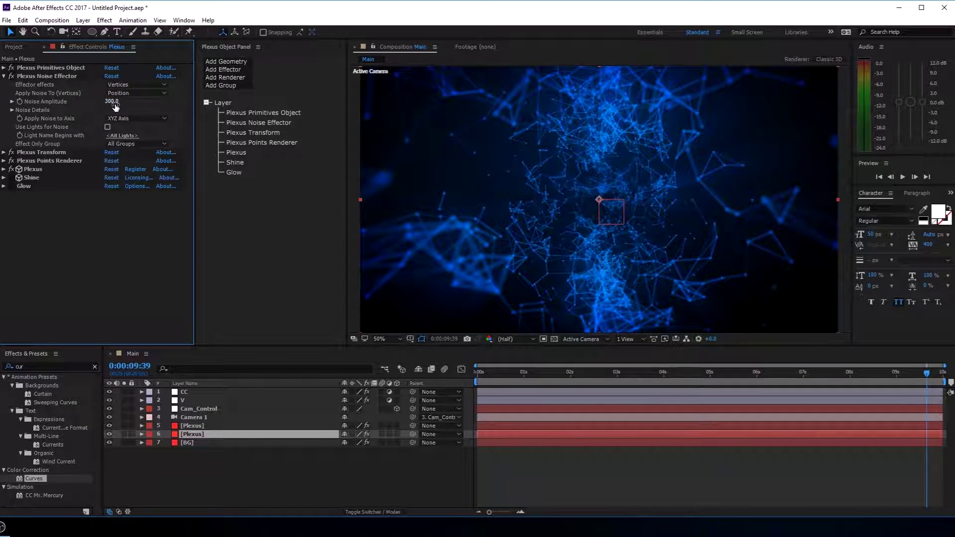
drag(112, 101, 157, 94)
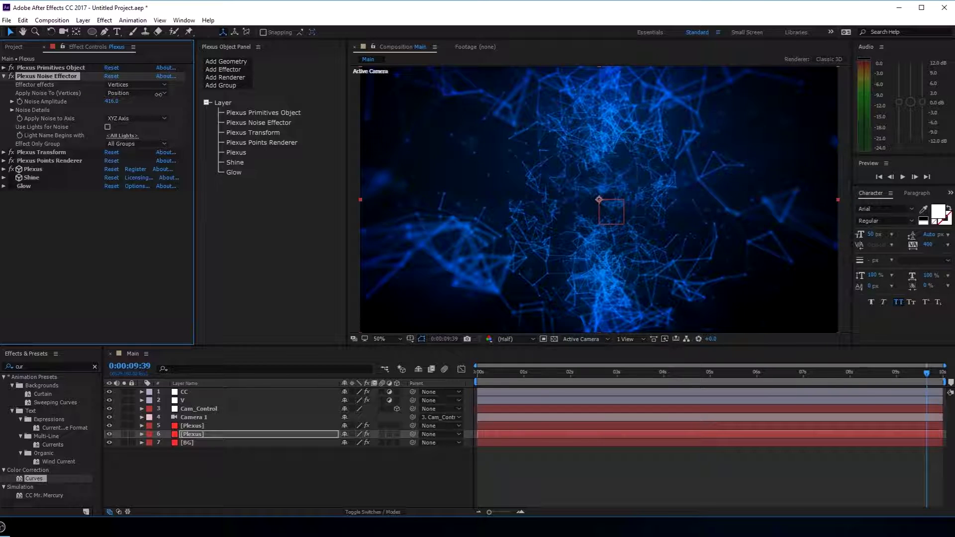
drag(162, 94, 190, 87)
drag(507, 372, 834, 414)
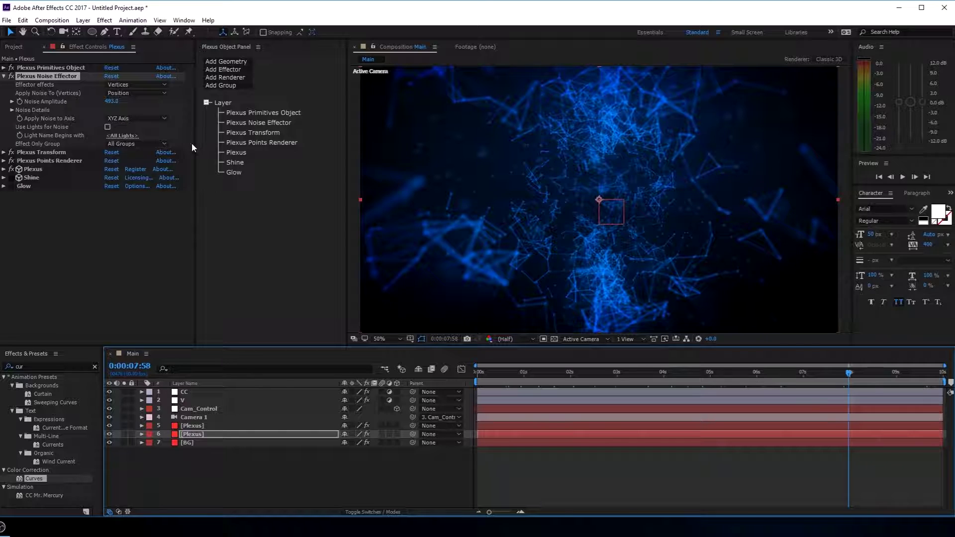
Set the Points Size to 1.5 and delete the Shine effect from the layer
click(4, 160)
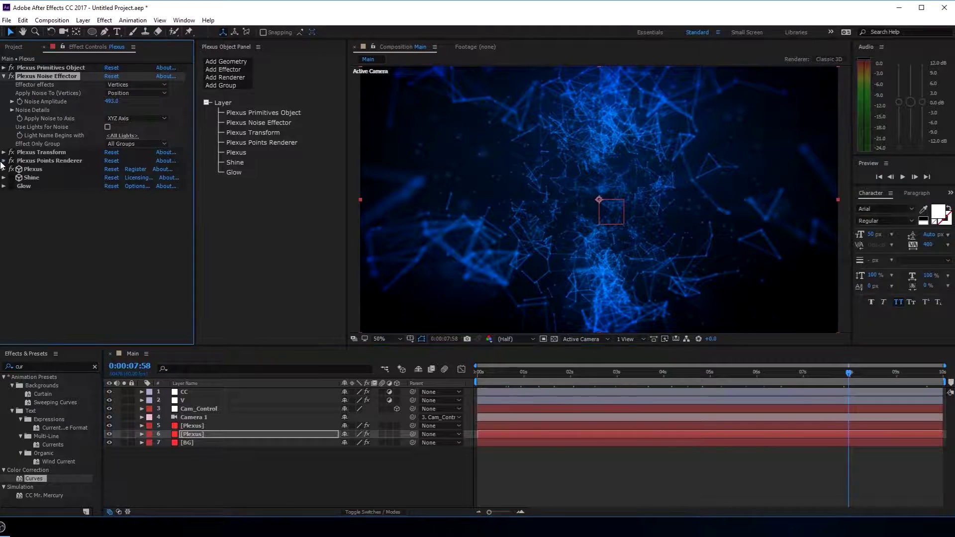
click(108, 169)
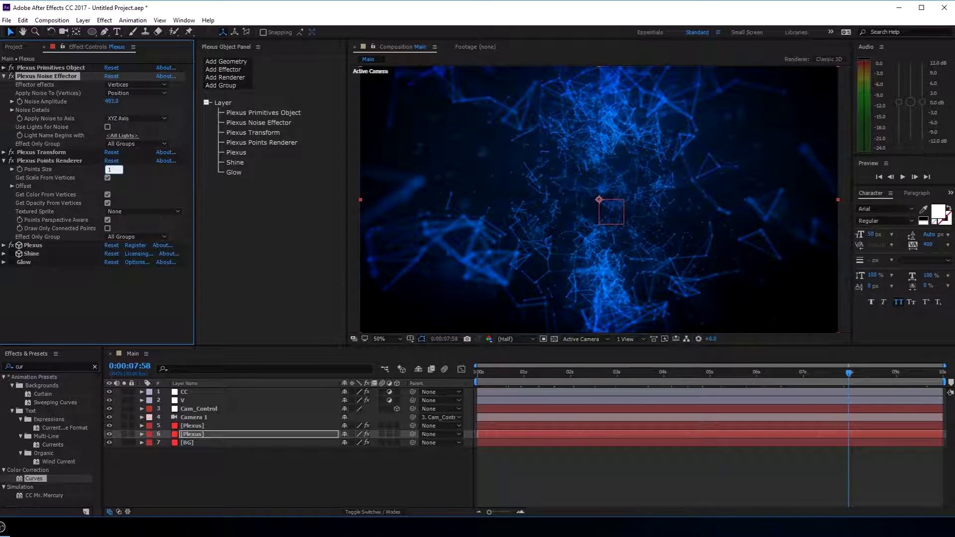
key(Return)
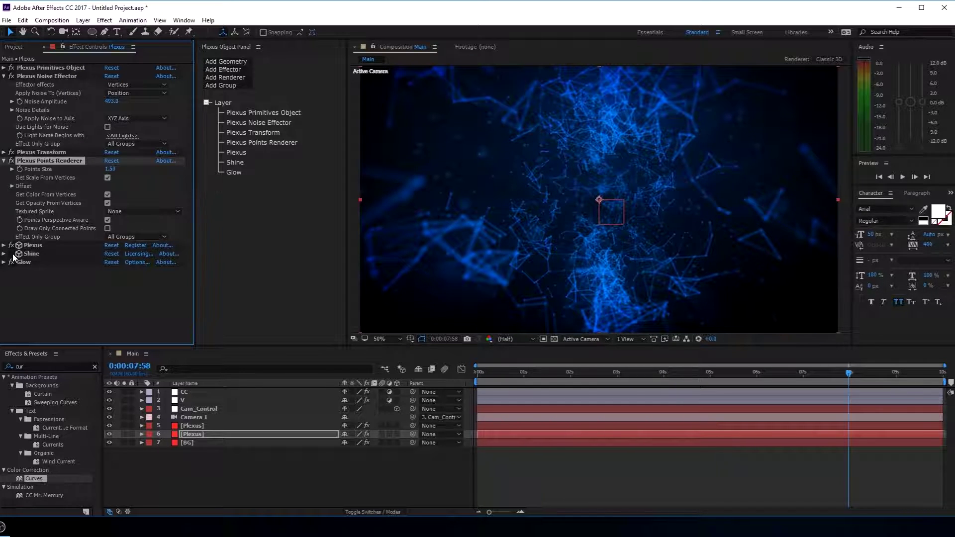
click(32, 255)
key(Delete)
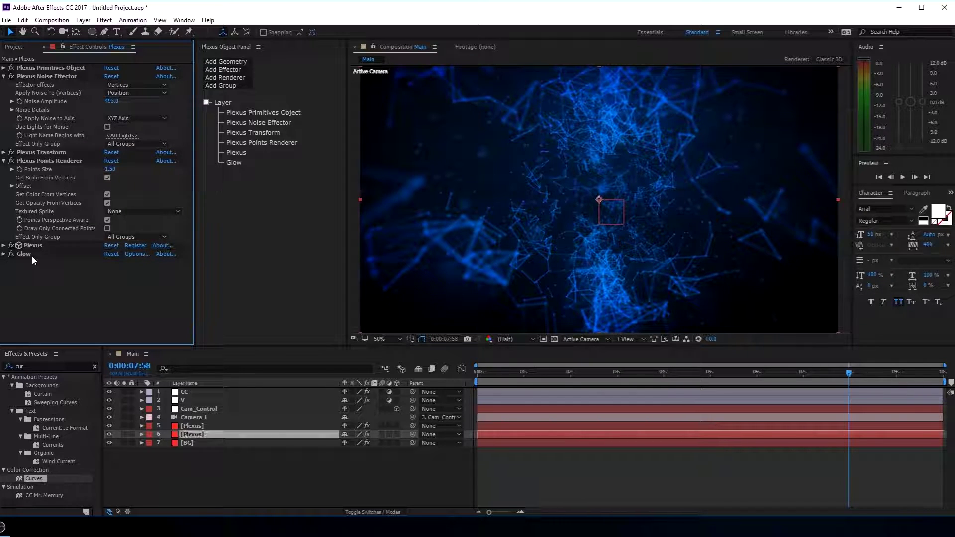
click(247, 498)
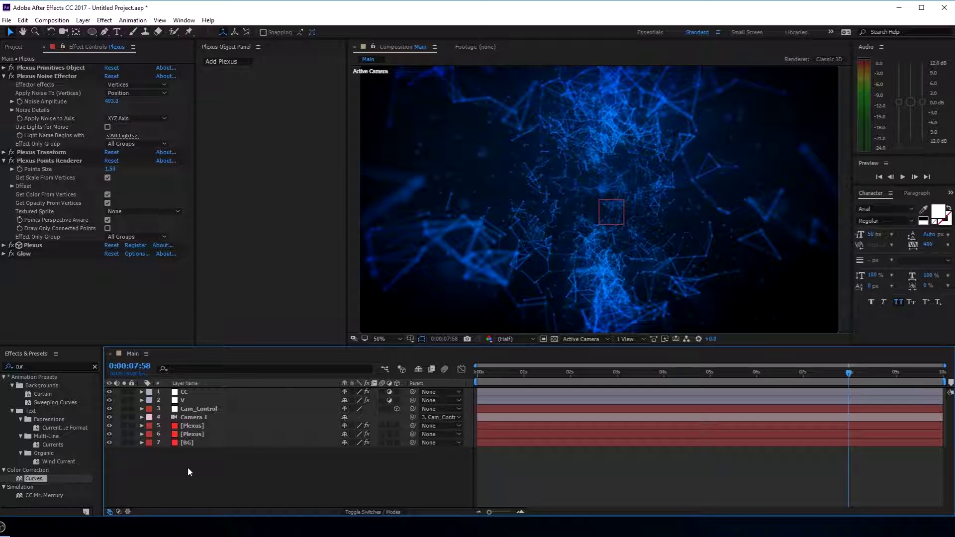
Create a text layer reading 'THE CONNECTION' in the composition
click(117, 32)
click(539, 205)
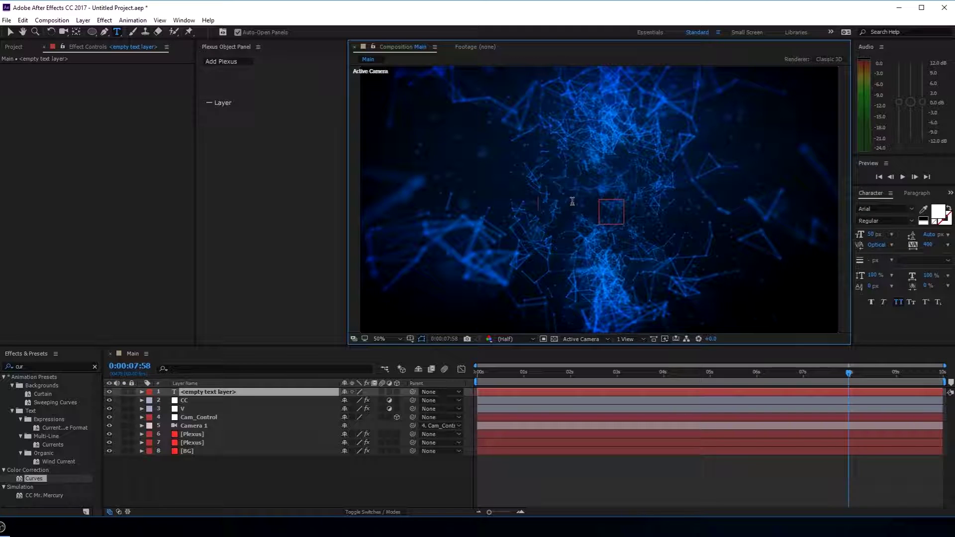
text(THE C)
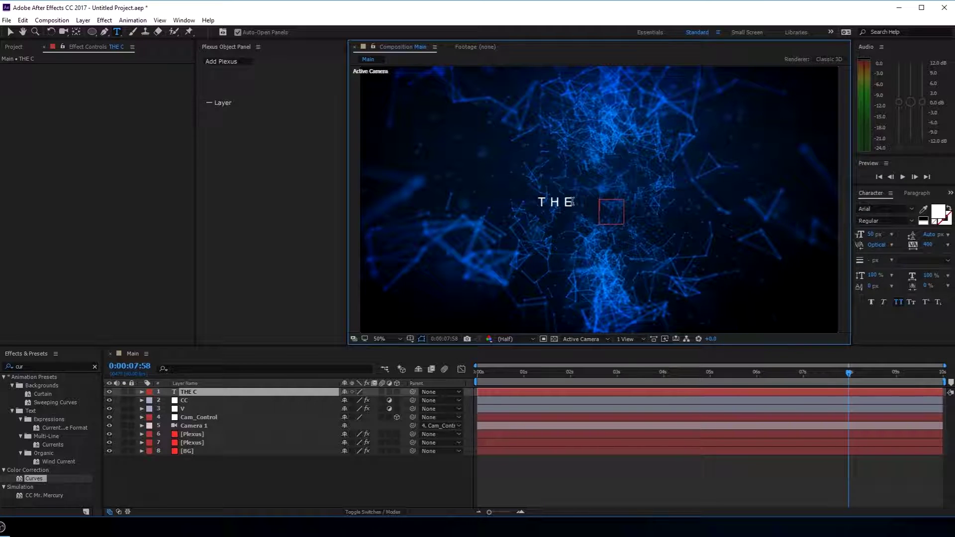
text(ONNECTION)
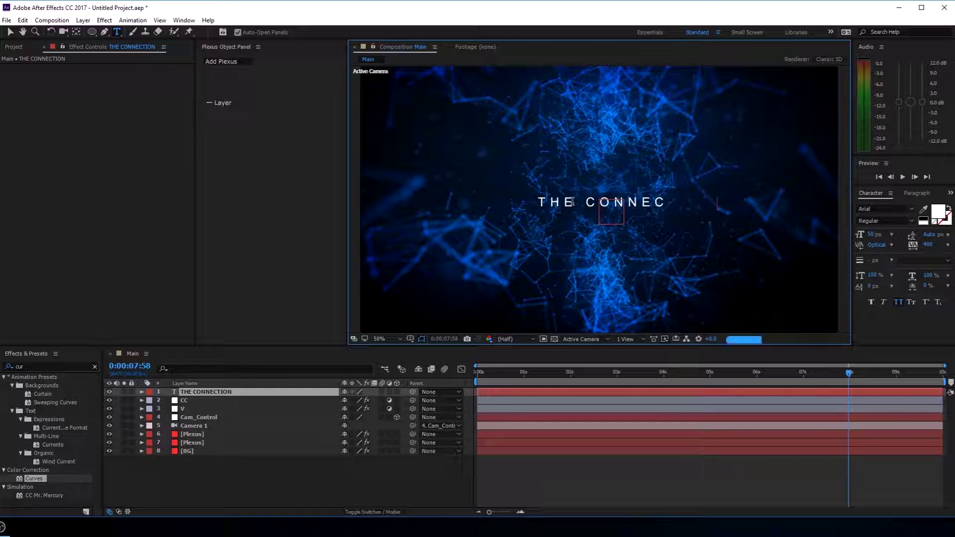
click(6, 33)
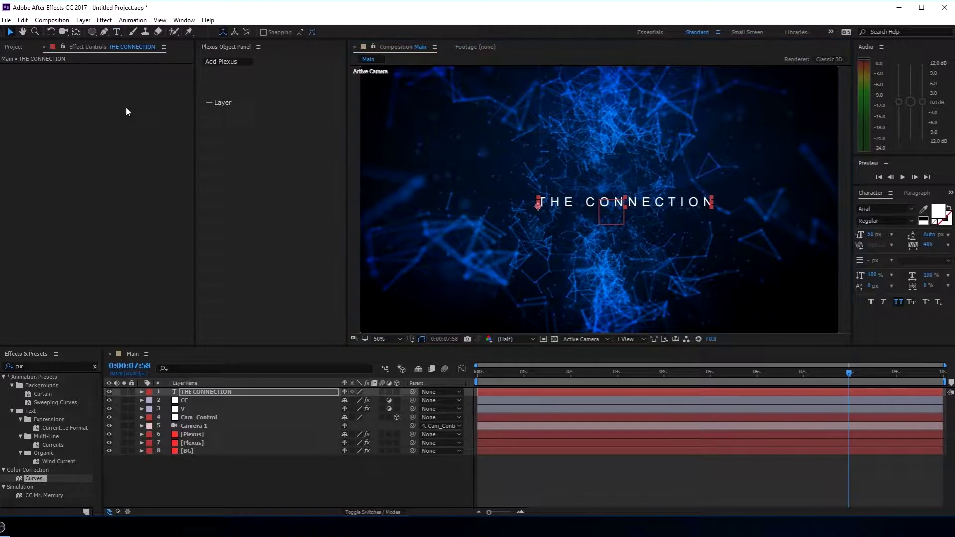
Make the title layer 3D, push it back in depth and centre it over the plexus
click(232, 396)
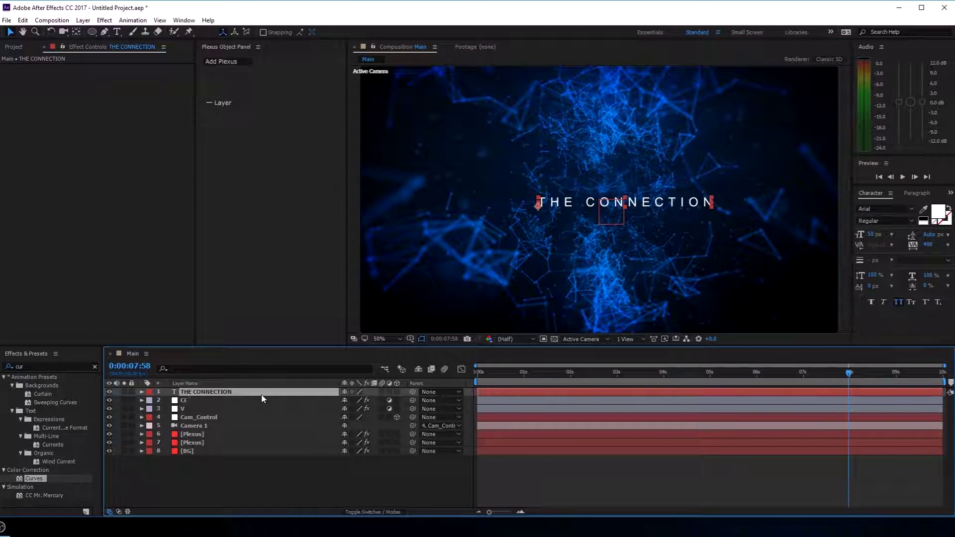
click(398, 392)
key(Caps_Lock)
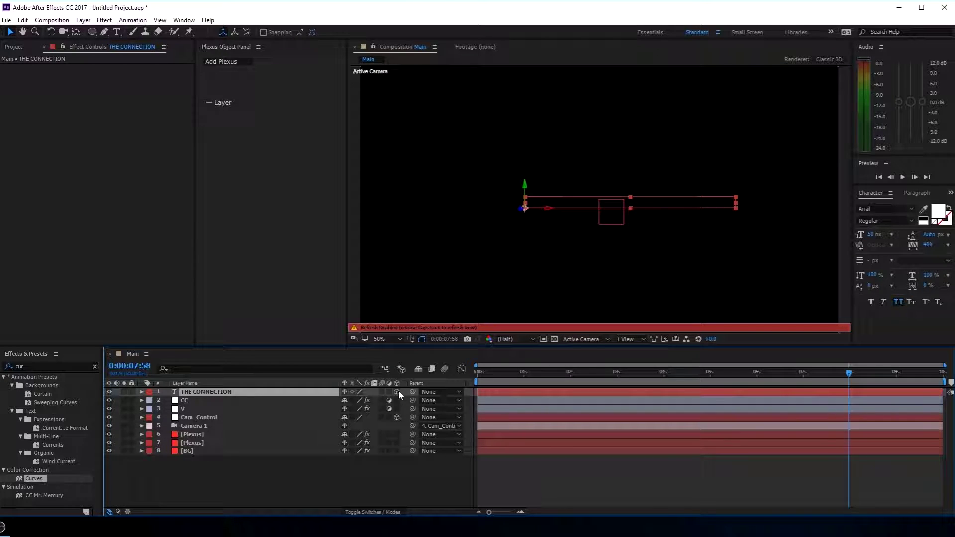
key(Caps_Lock)
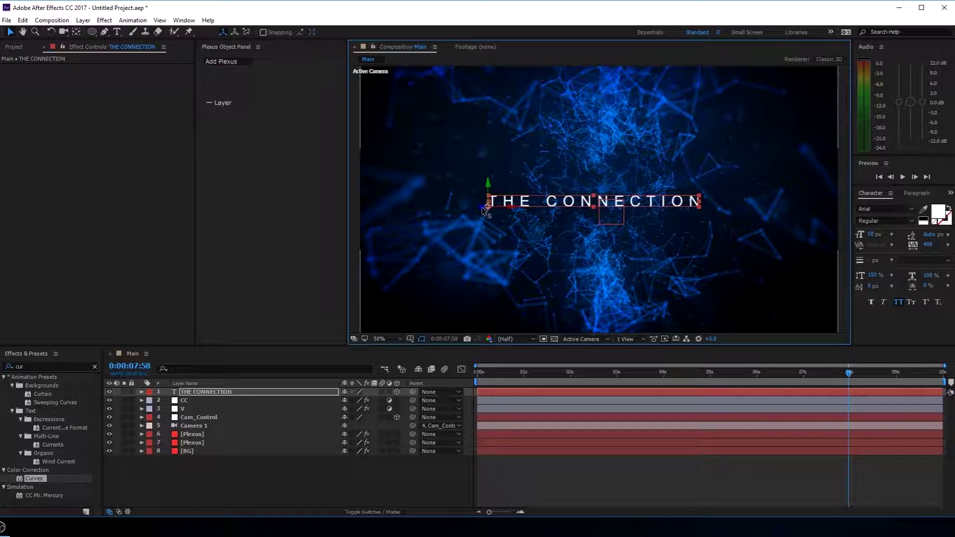
drag(482, 209, 547, 221)
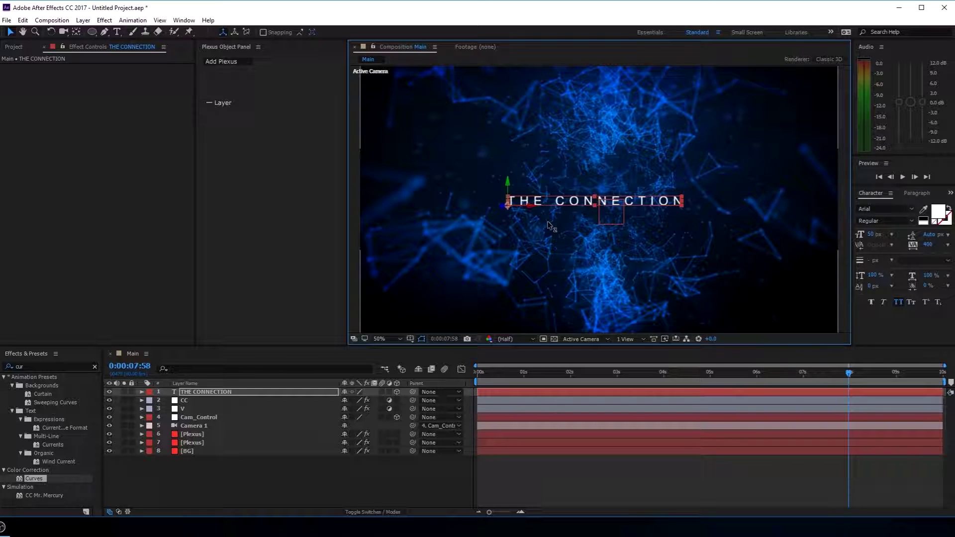
drag(652, 202, 657, 208)
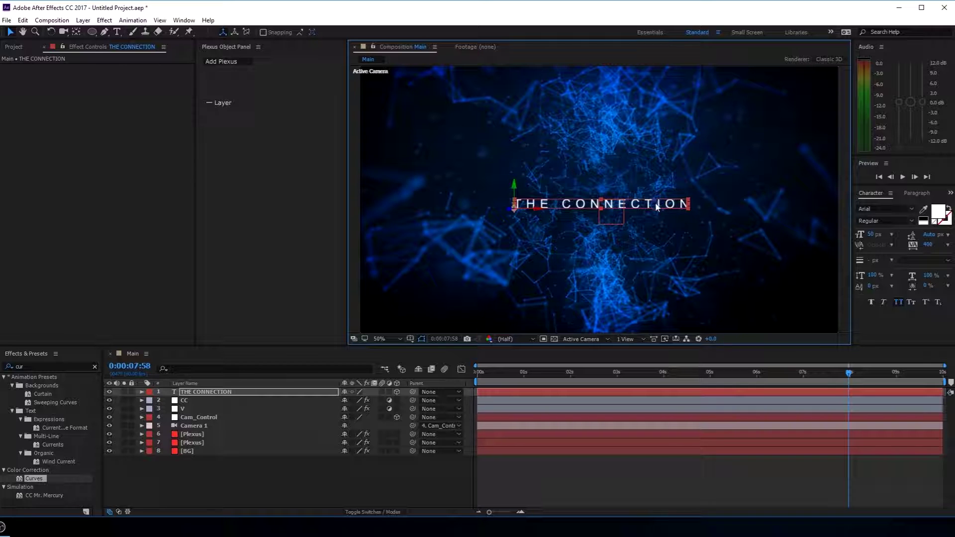
click(382, 503)
mouse_move(524, 372)
mouse_down()
mouse_move(885, 379)
mouse_move(568, 393)
mouse_move(665, 382)
mouse_up()
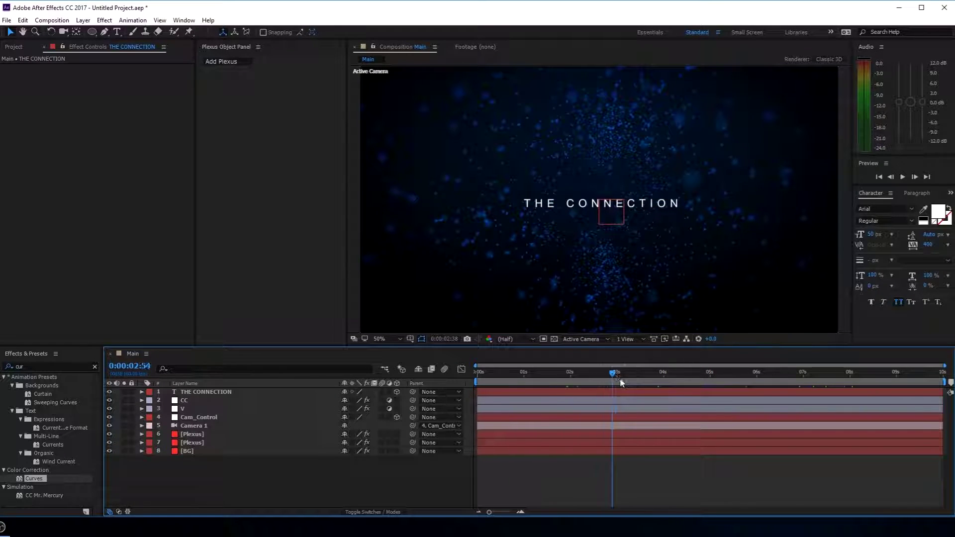
Keyframe the title's Opacity from 0% at 2 seconds to 100% near 4 seconds
click(216, 393)
key(t)
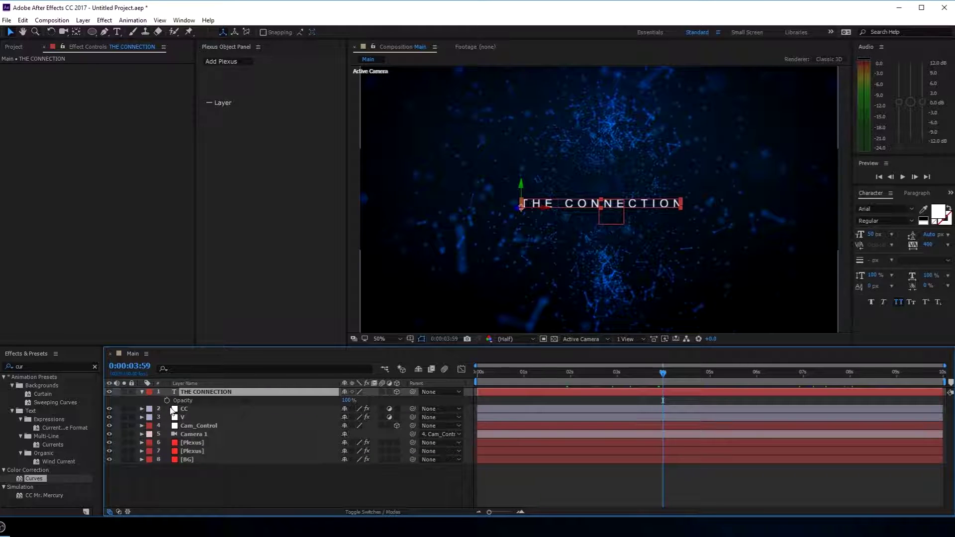
click(167, 401)
drag(663, 382, 570, 380)
drag(347, 401, 148, 406)
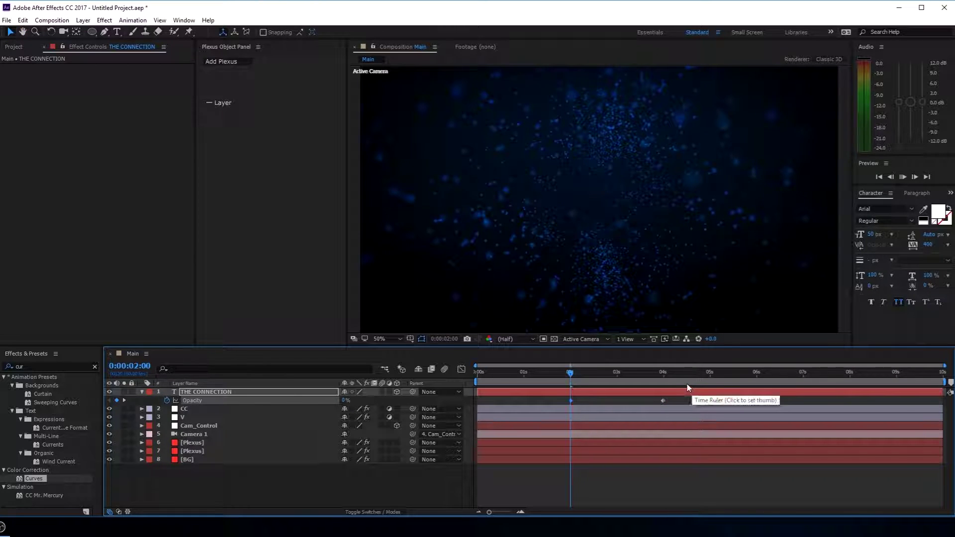
drag(581, 375, 640, 376)
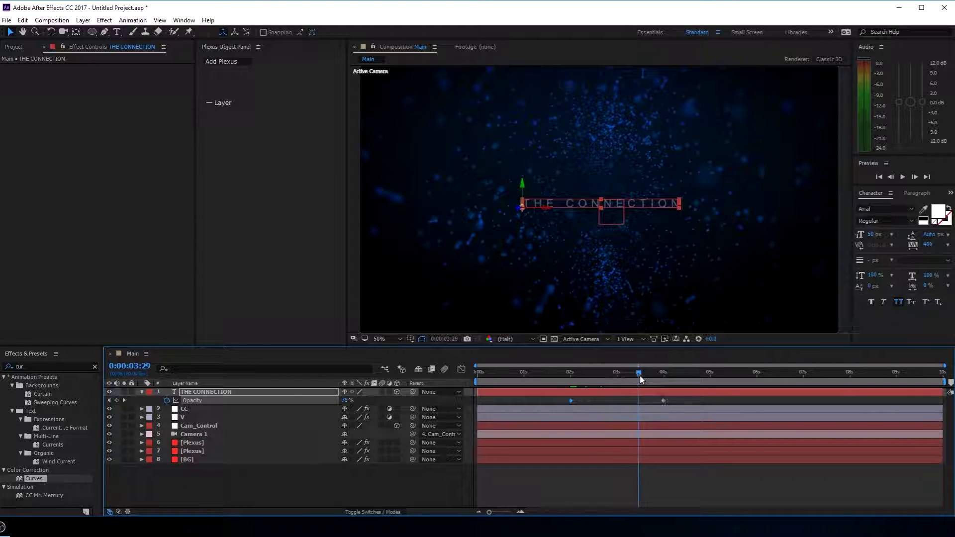
click(685, 378)
Apply Easy Ease to both opacity keyframes
click(653, 488)
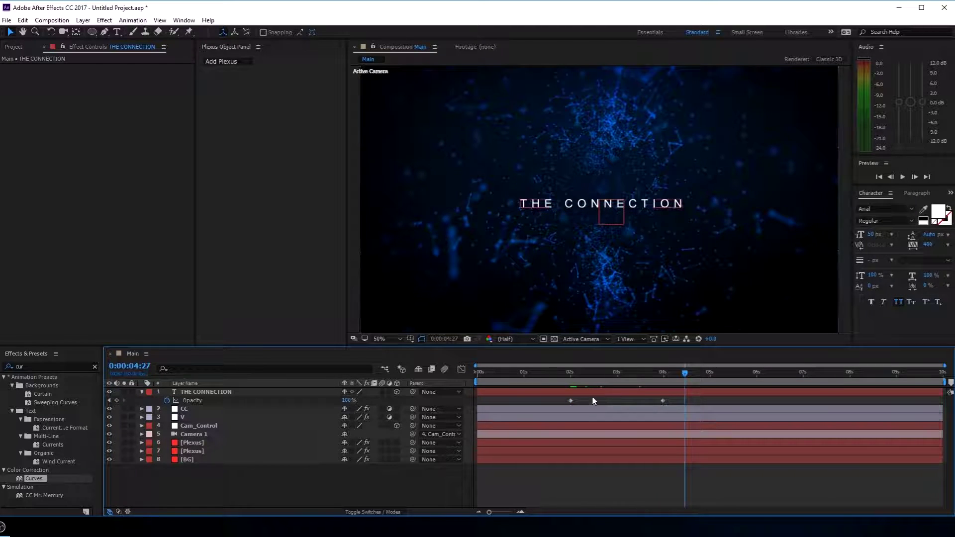
drag(554, 398, 698, 417)
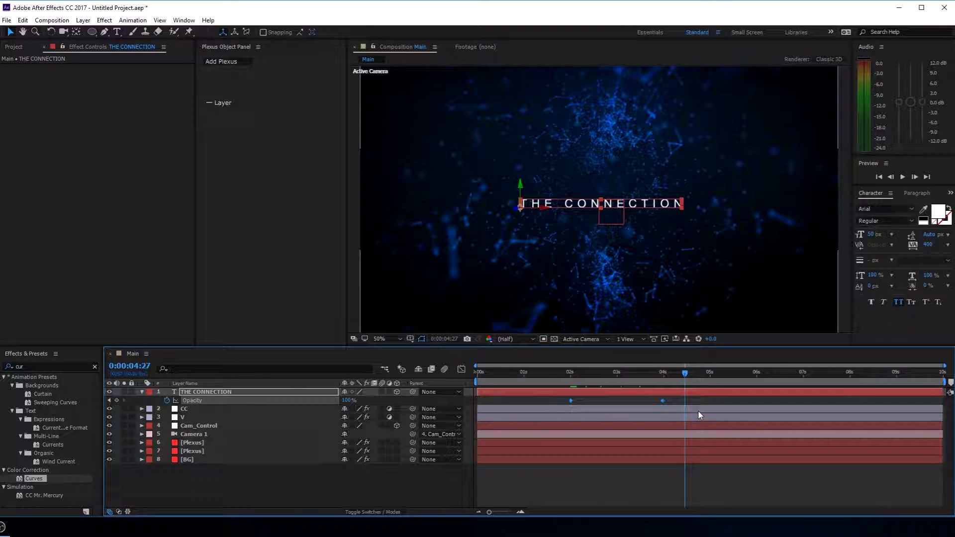
key(F9)
click(643, 476)
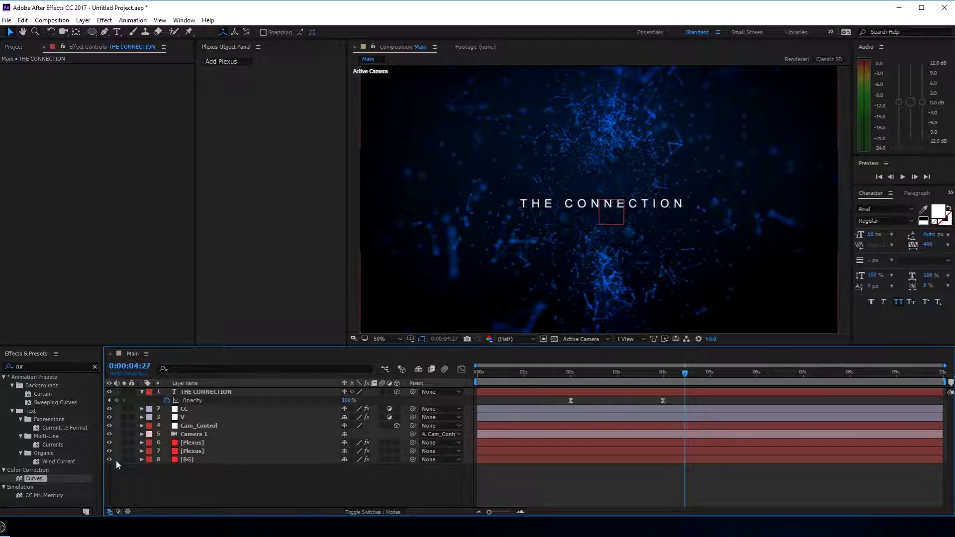
click(140, 392)
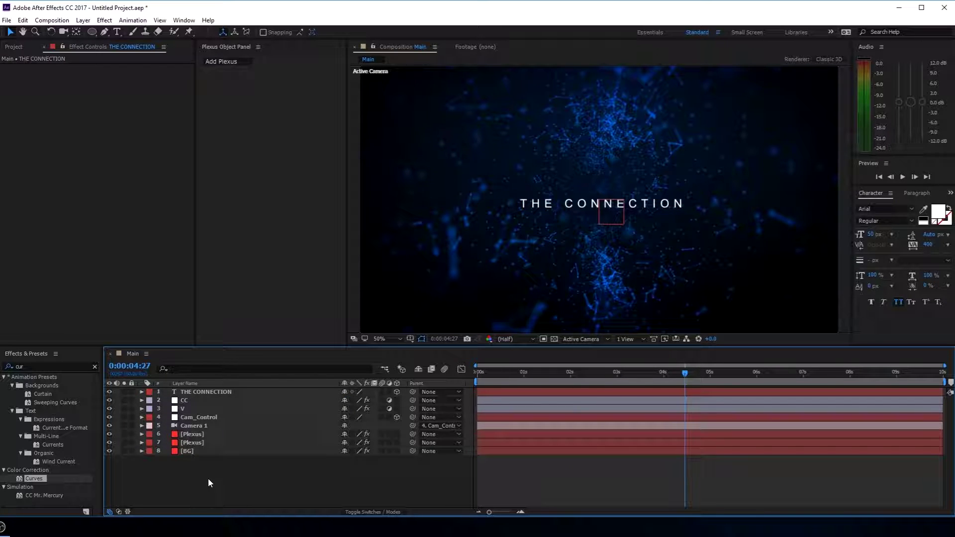
Create a solid named OP and apply Optical Flares to it
key(ctrl+y)
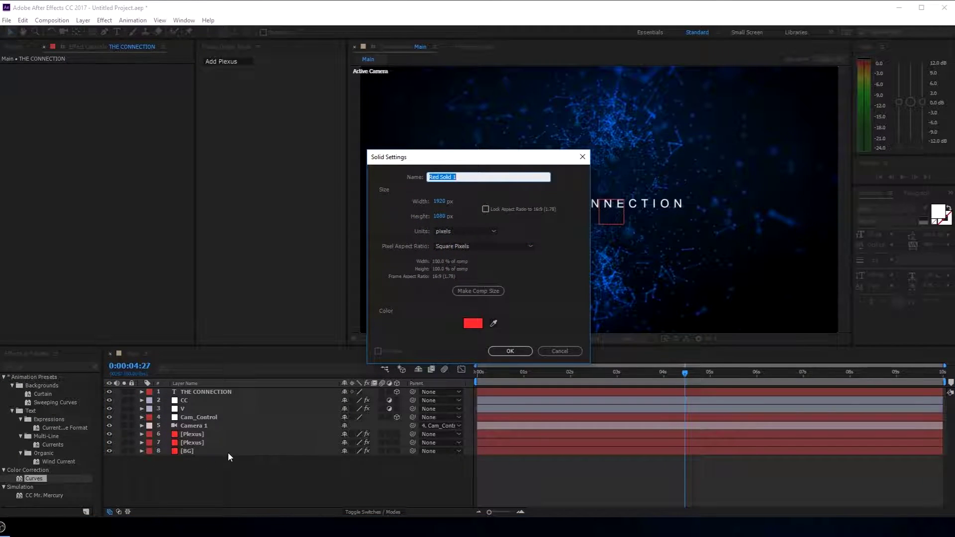
text(OP)
click(521, 353)
click(20, 367)
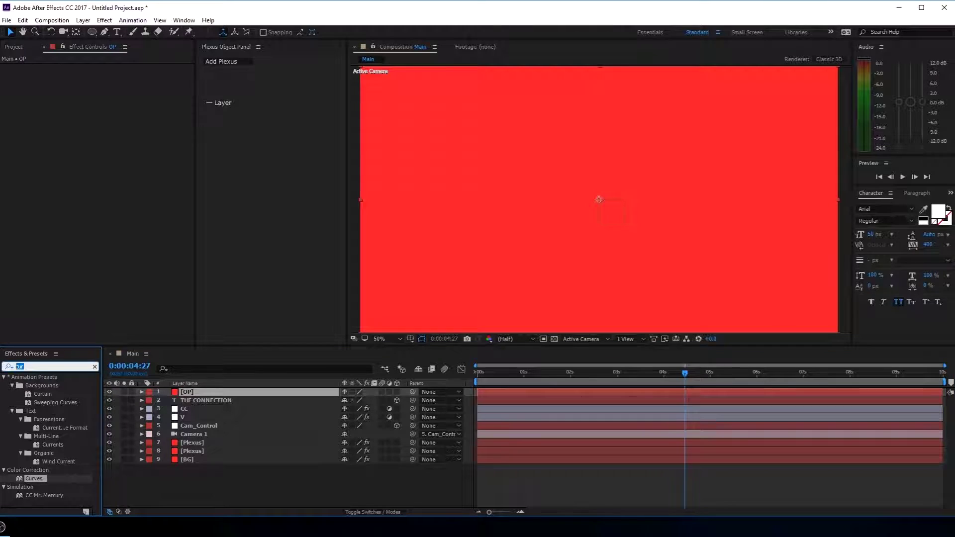
text(opti)
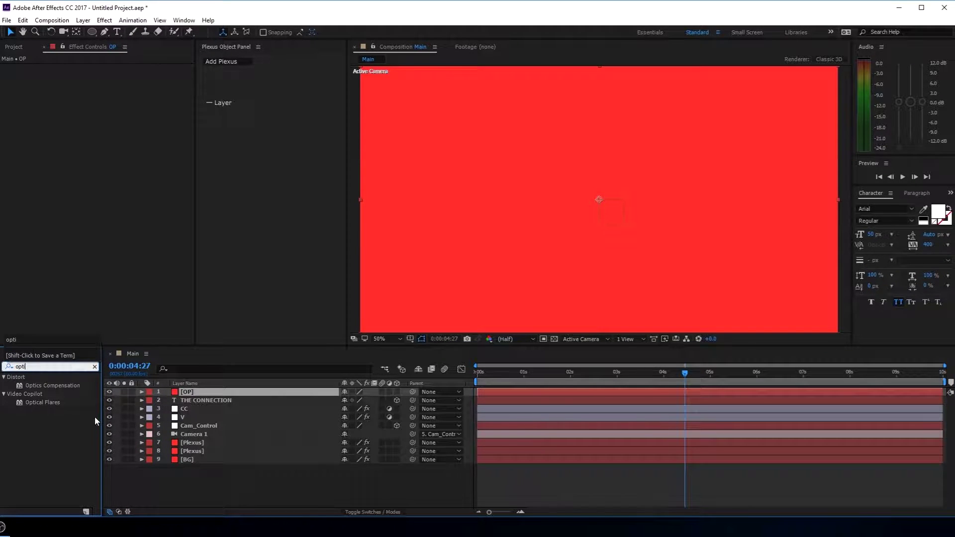
drag(42, 402, 222, 394)
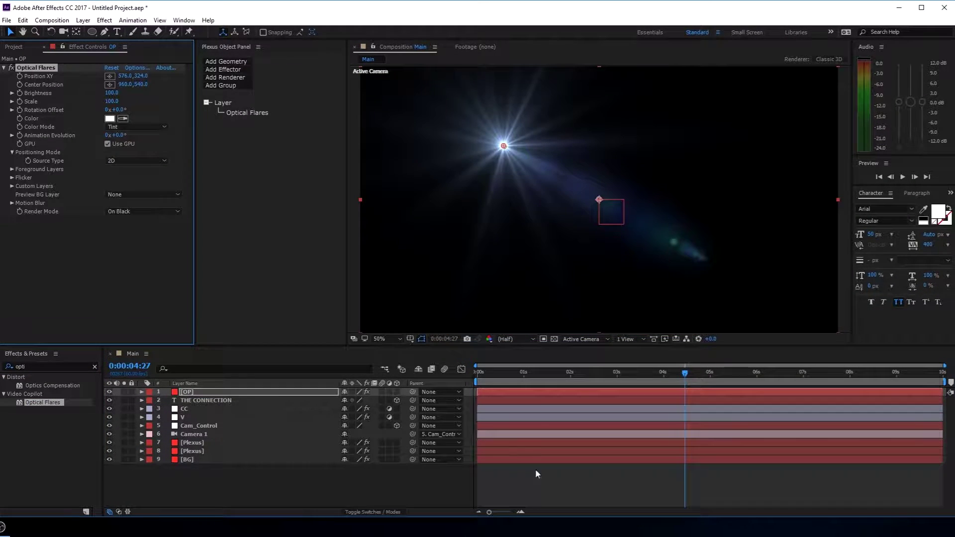
Set the OP layer to Screen blend mode and clear all elements in the Optical Flares Options
click(388, 514)
click(354, 393)
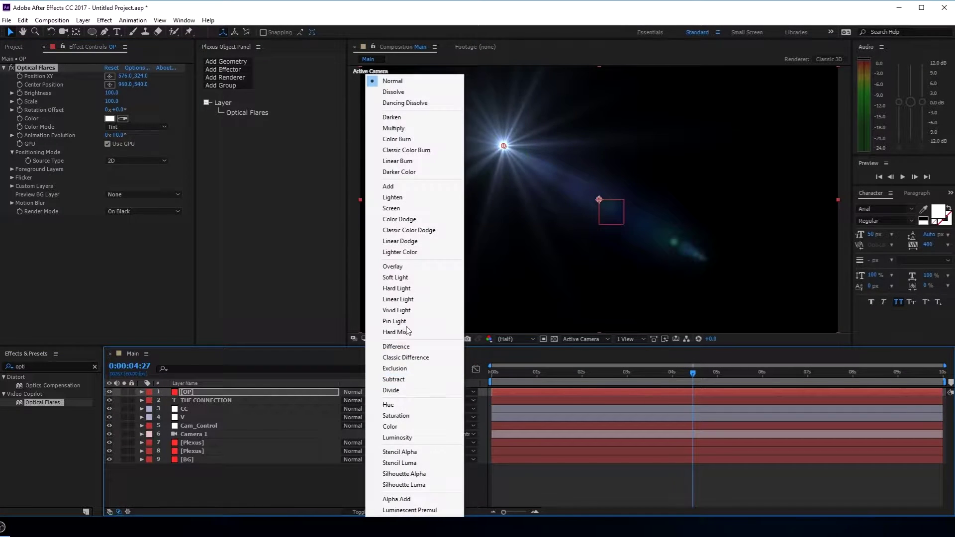
click(400, 219)
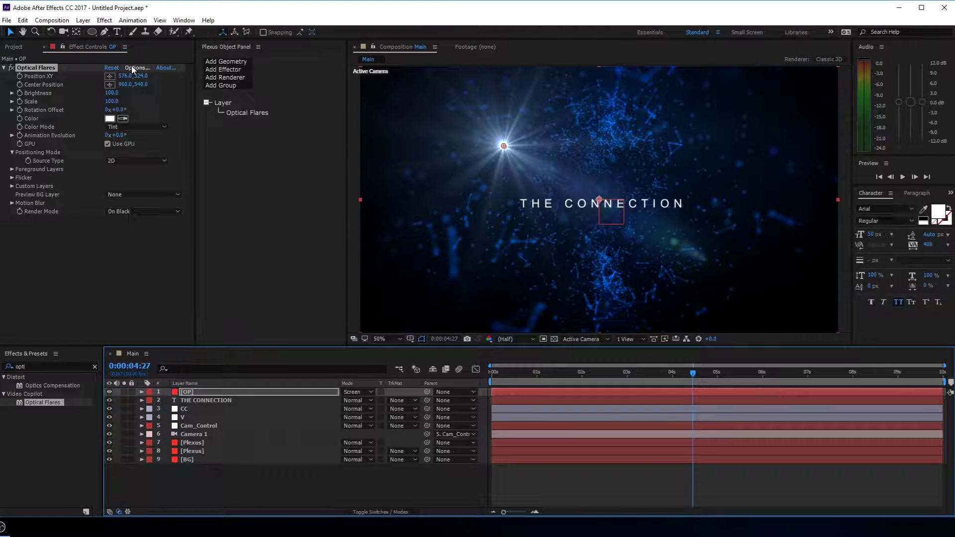
click(132, 68)
click(458, 143)
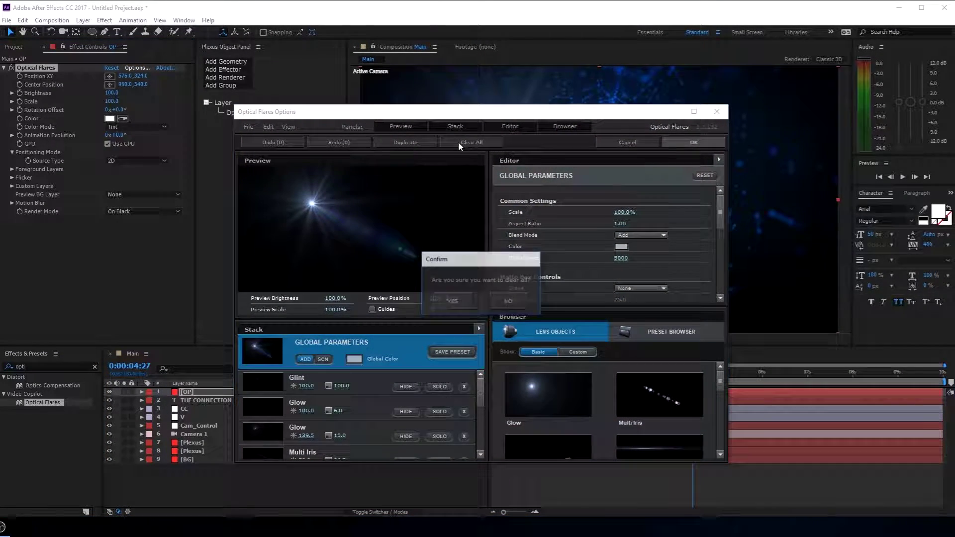
Rebuild the flare with only a Glow and a Streak, setting Glow brightness to 97
click(459, 300)
click(549, 397)
scroll(667, 393, down, 1)
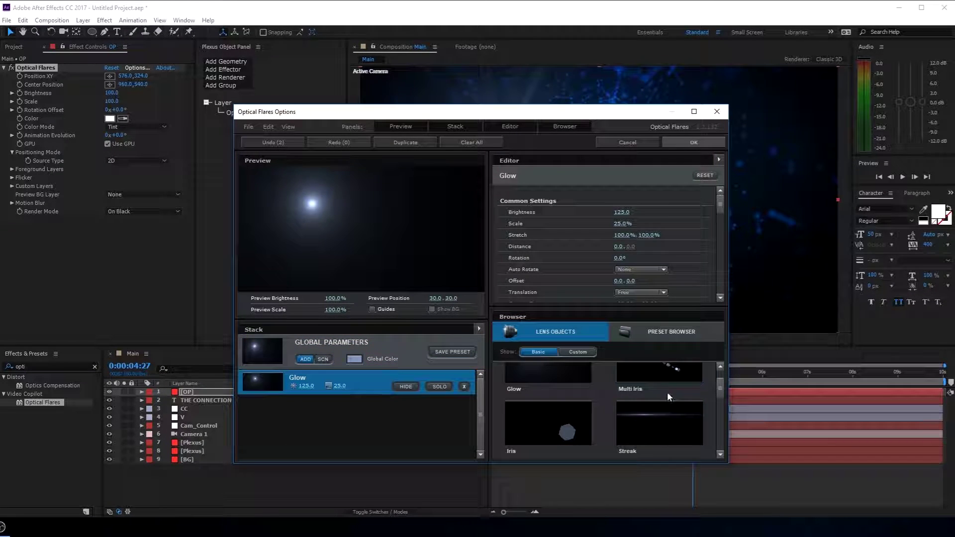
click(650, 440)
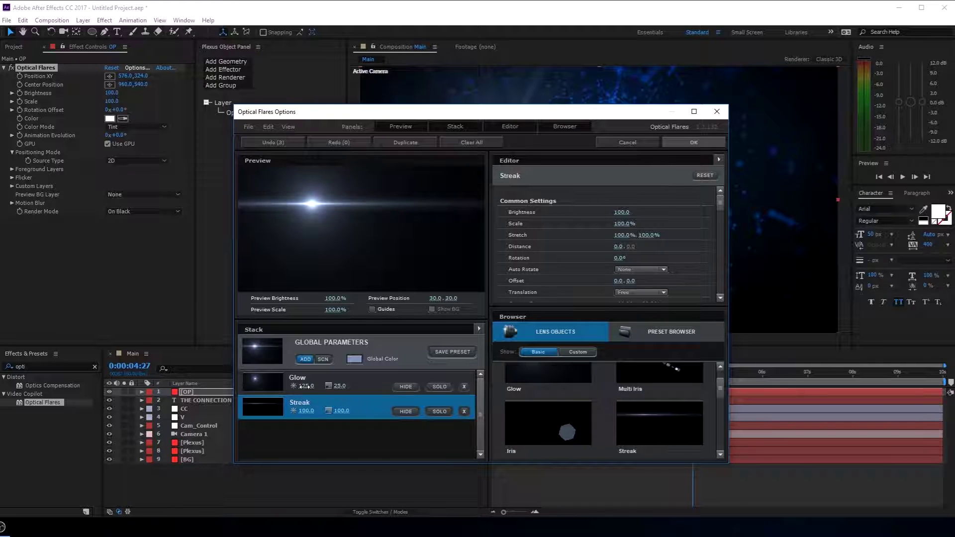
drag(304, 386, 288, 391)
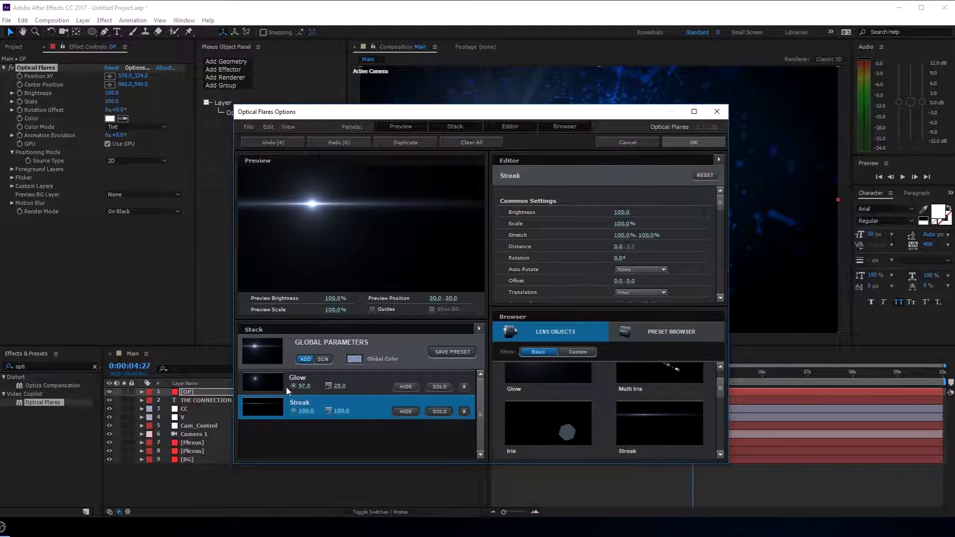
click(697, 142)
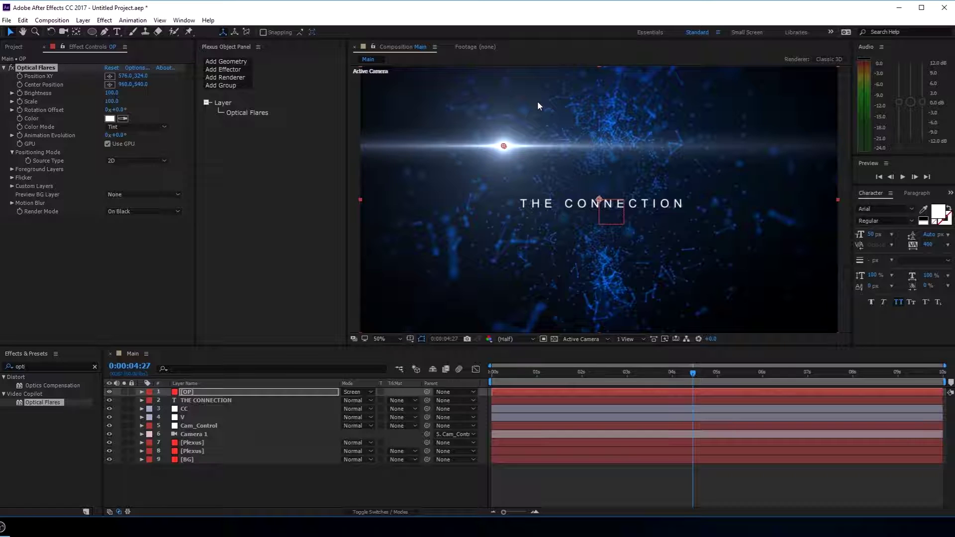
Lower the flare's Scale and change its colour to light blue 7EC7FF
click(106, 102)
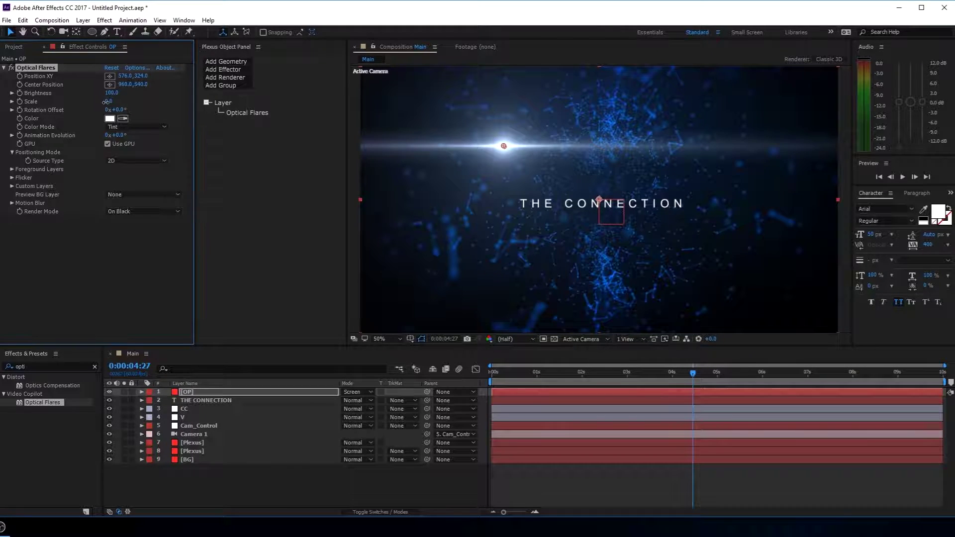
drag(106, 102, 106, 103)
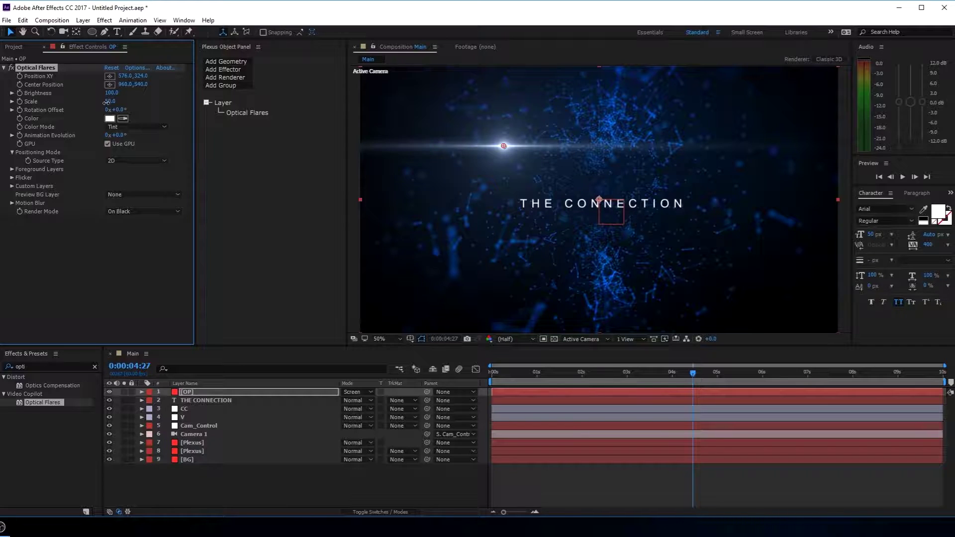
click(109, 119)
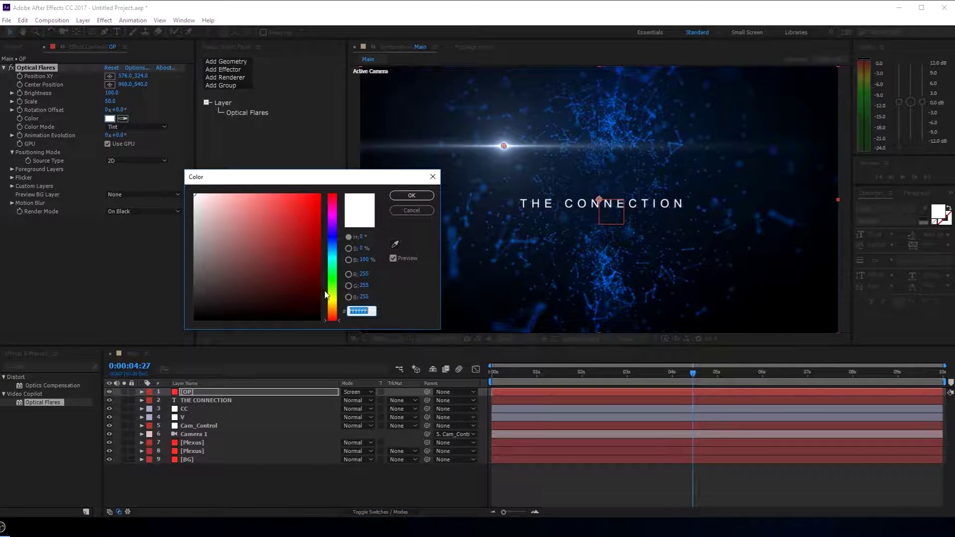
click(332, 260)
drag(332, 262, 333, 248)
drag(243, 202, 258, 179)
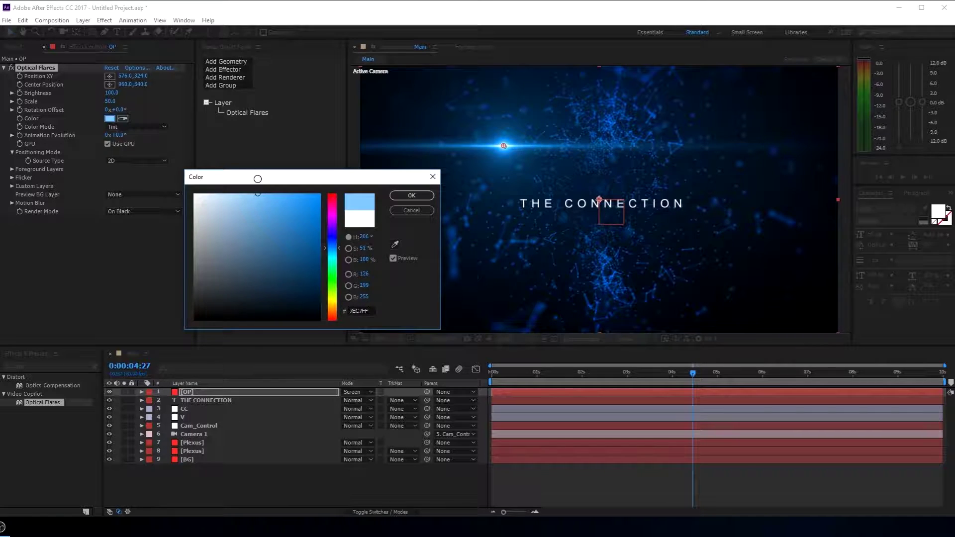
click(420, 195)
Switch the flare source type to 3D, centre it on the title and set Scale to 40
click(129, 161)
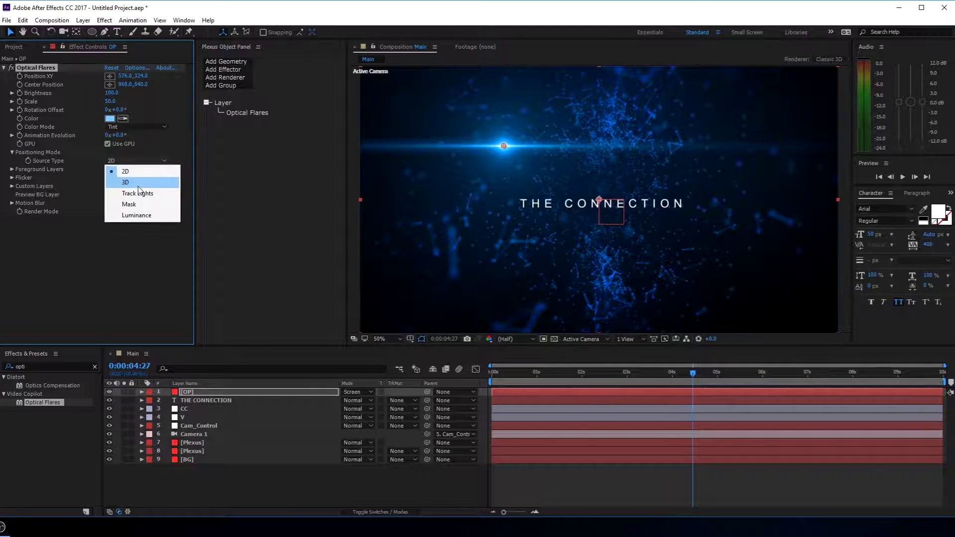
click(136, 181)
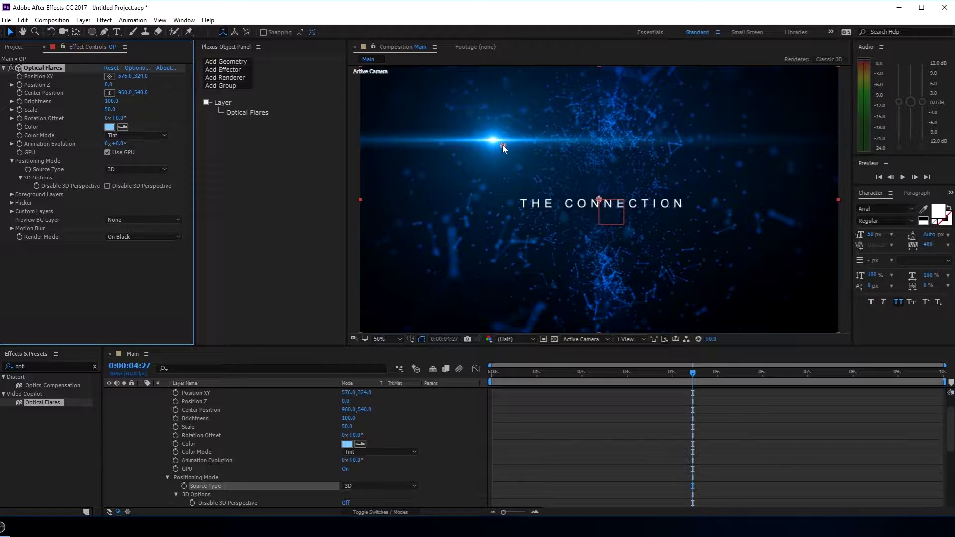
drag(504, 148, 609, 207)
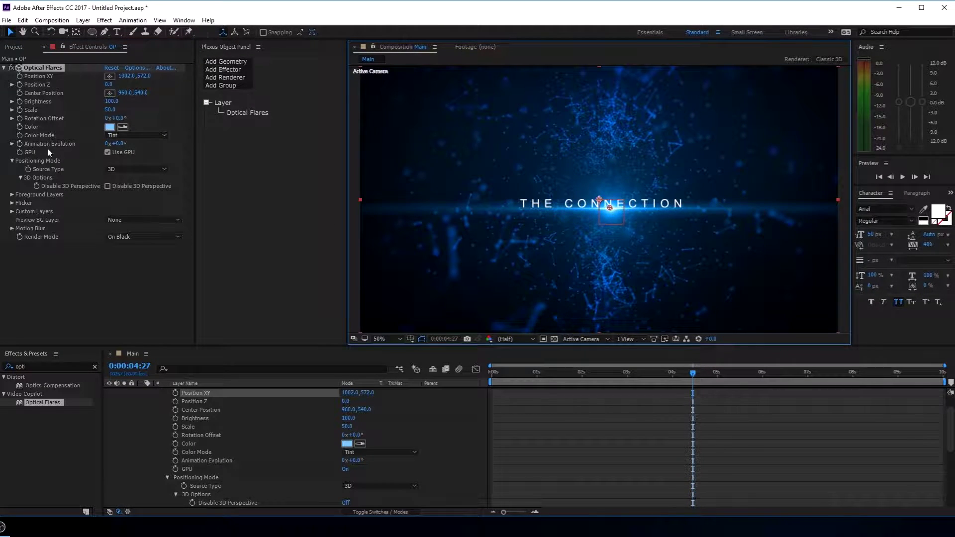
click(110, 109)
text(4)
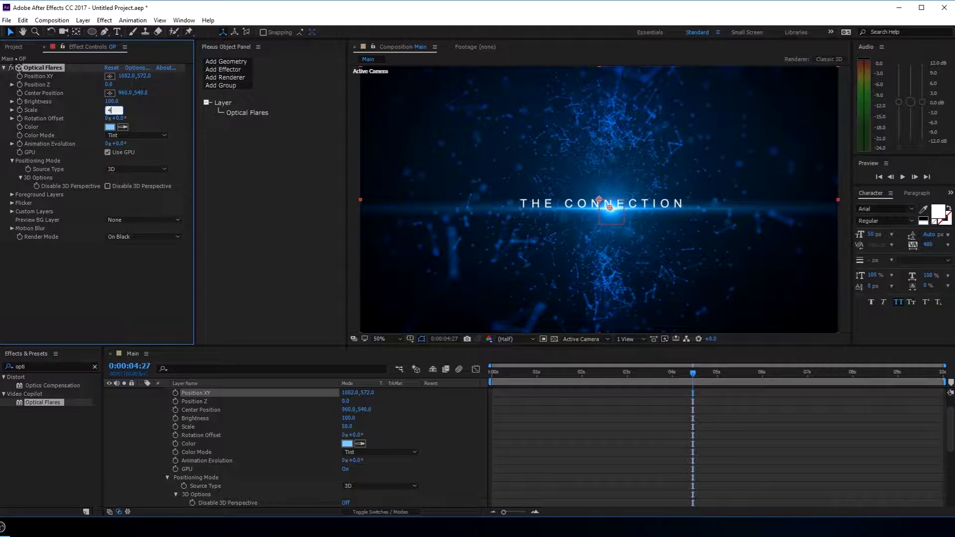
text(0)
key(Return)
Fine-tune the flare position to 999.5, 567 under the title
click(611, 440)
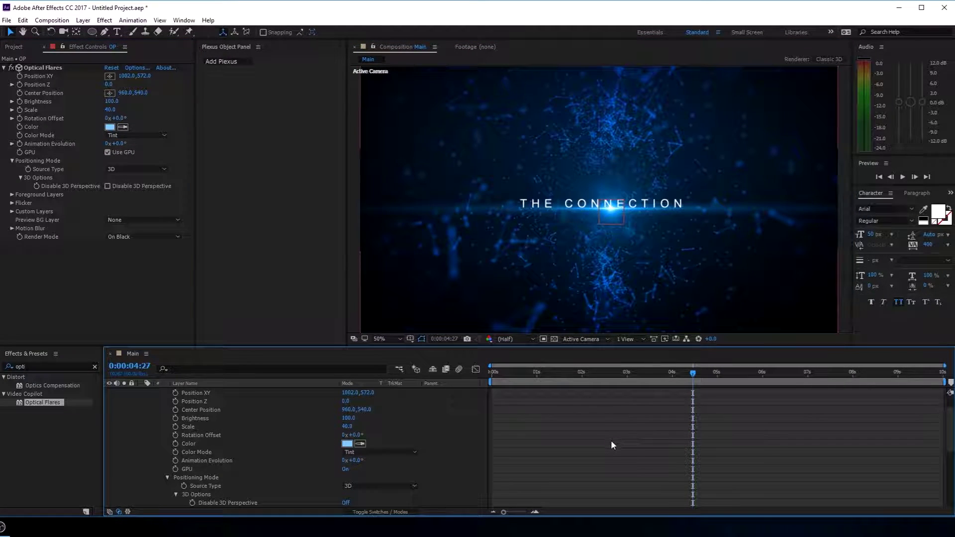
key(slash)
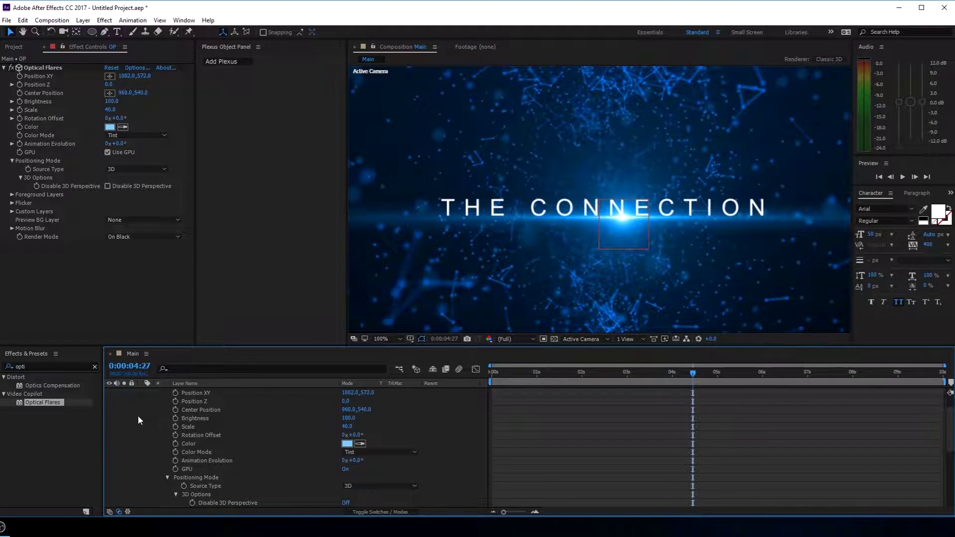
scroll(136, 421, up, 2)
click(141, 392)
click(187, 392)
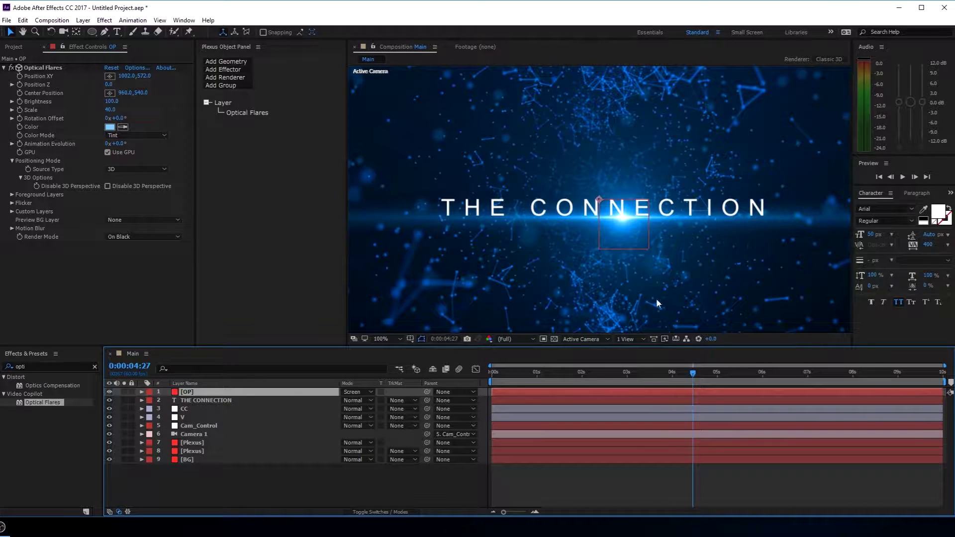
click(21, 68)
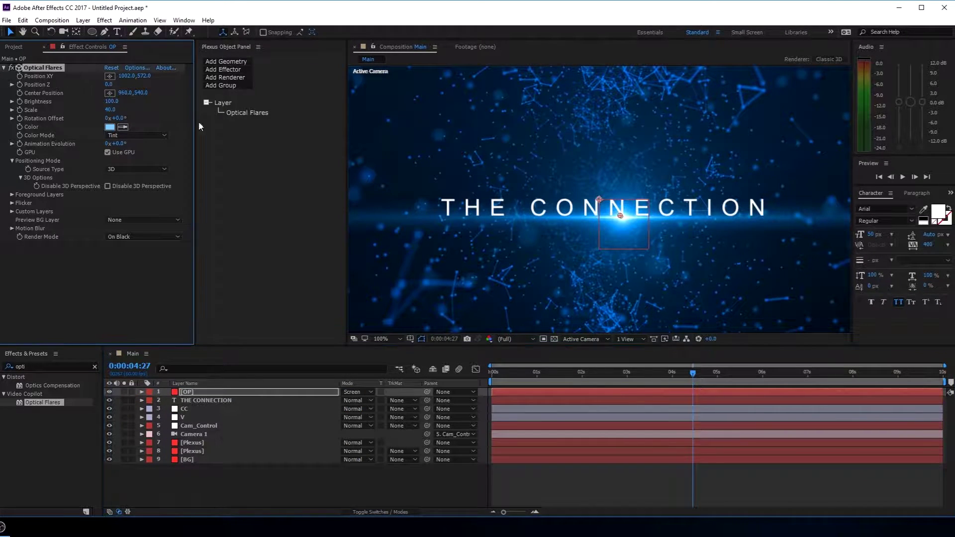
click(621, 216)
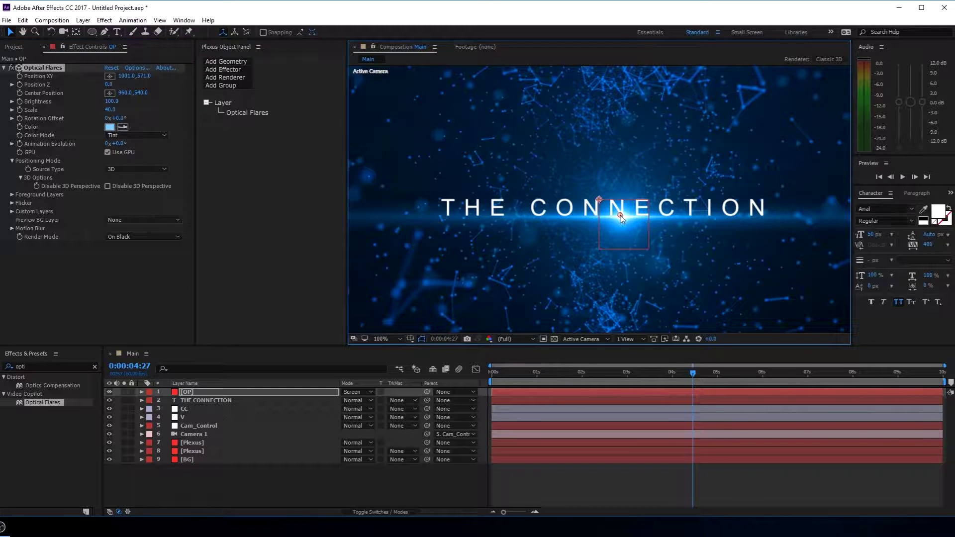
key(period)
click(641, 229)
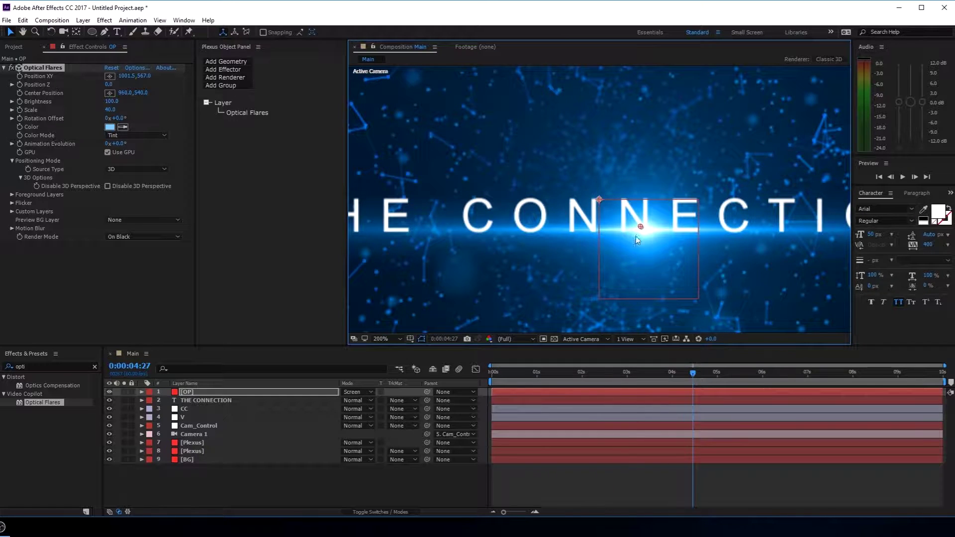
drag(643, 226, 640, 227)
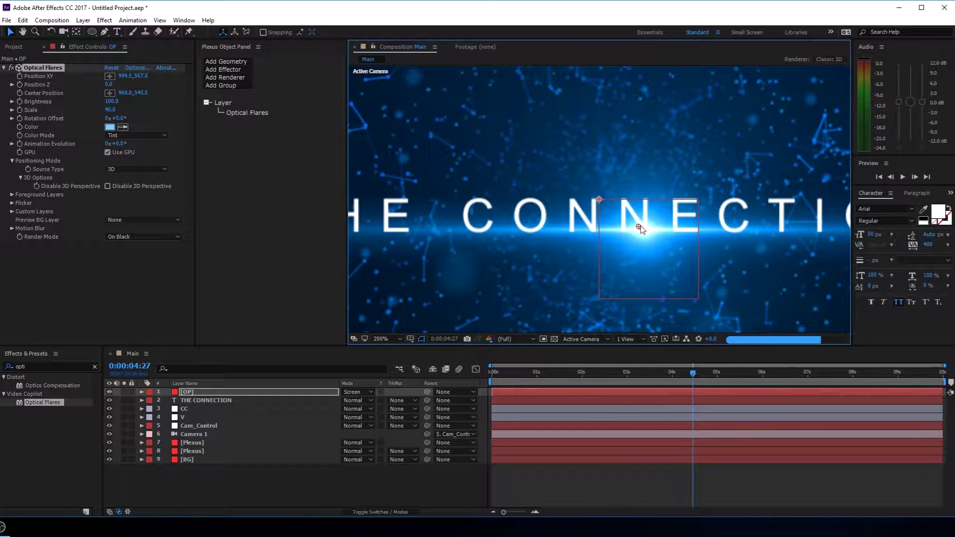
click(598, 494)
key(comma)
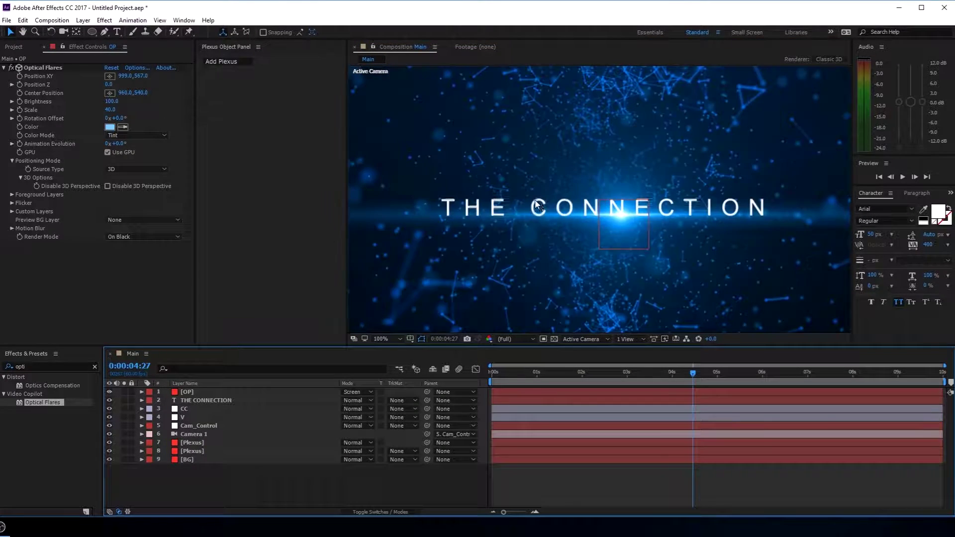
key(comma)
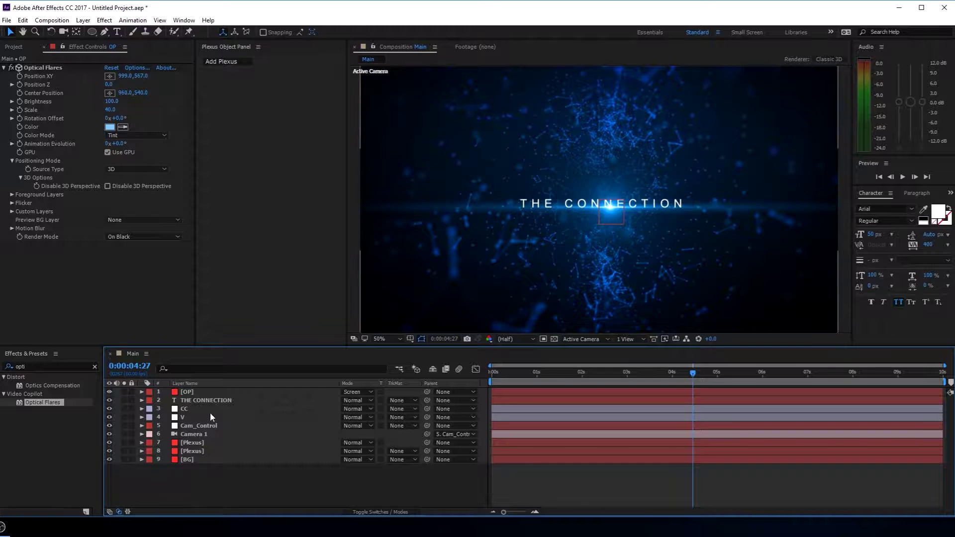
Duplicate the flare layer and make the copy glow-only, with Glow brightness 143
click(201, 393)
key(ctrl+d)
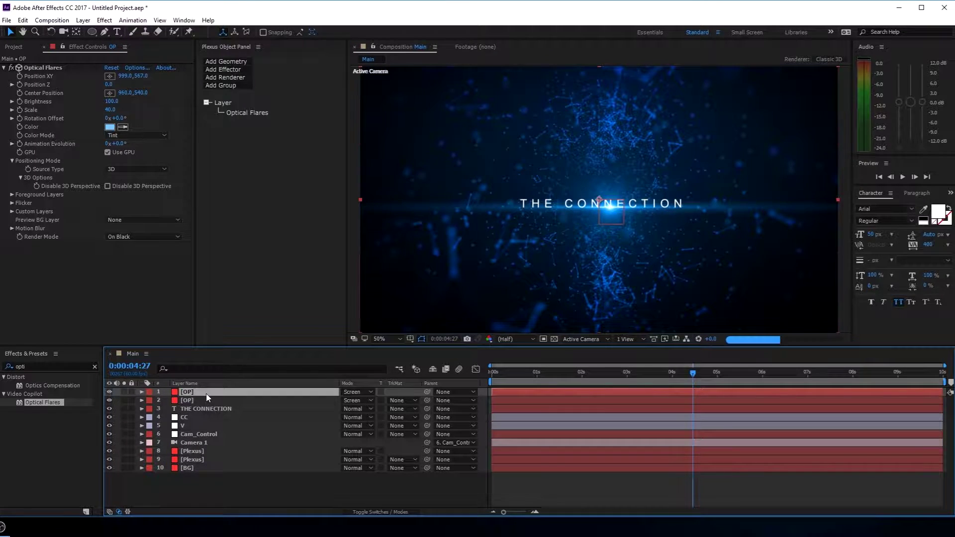
click(135, 70)
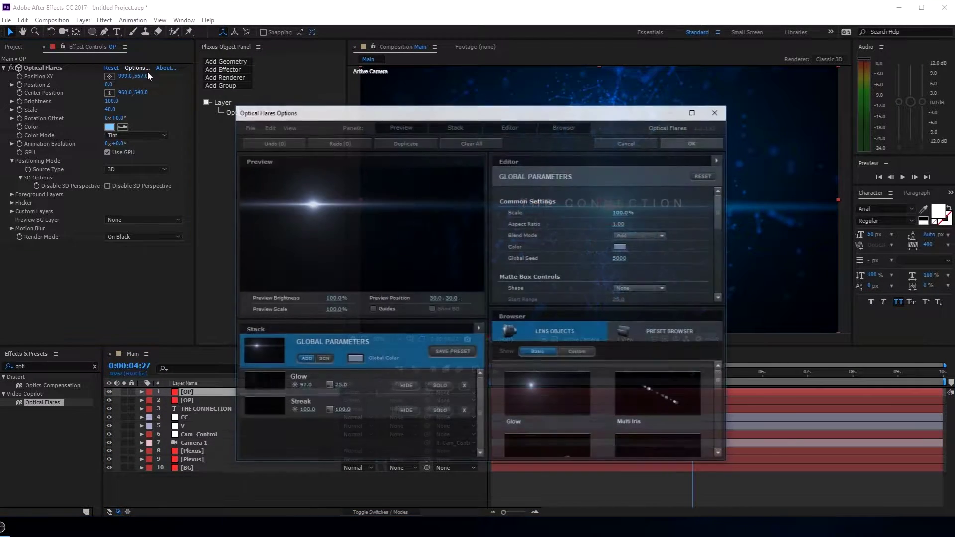
click(463, 413)
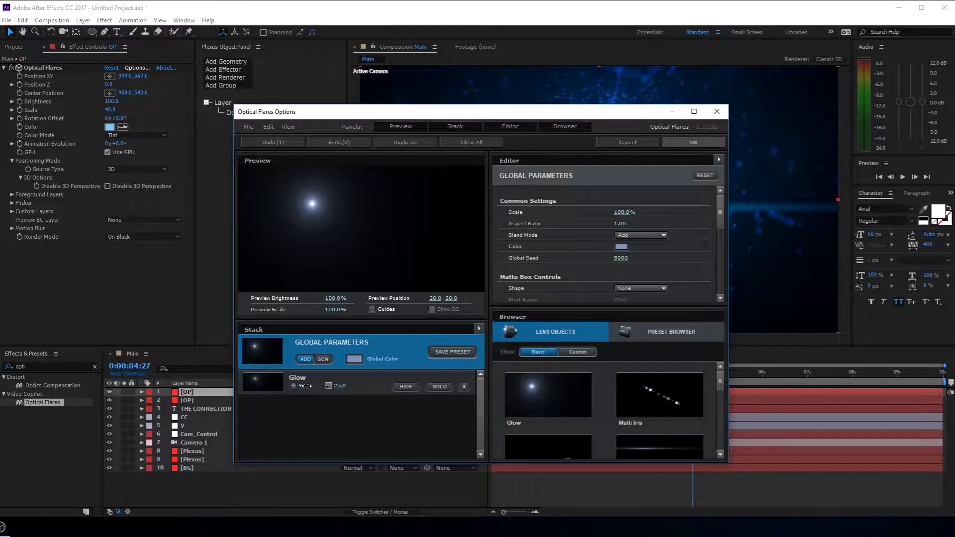
drag(305, 386, 348, 379)
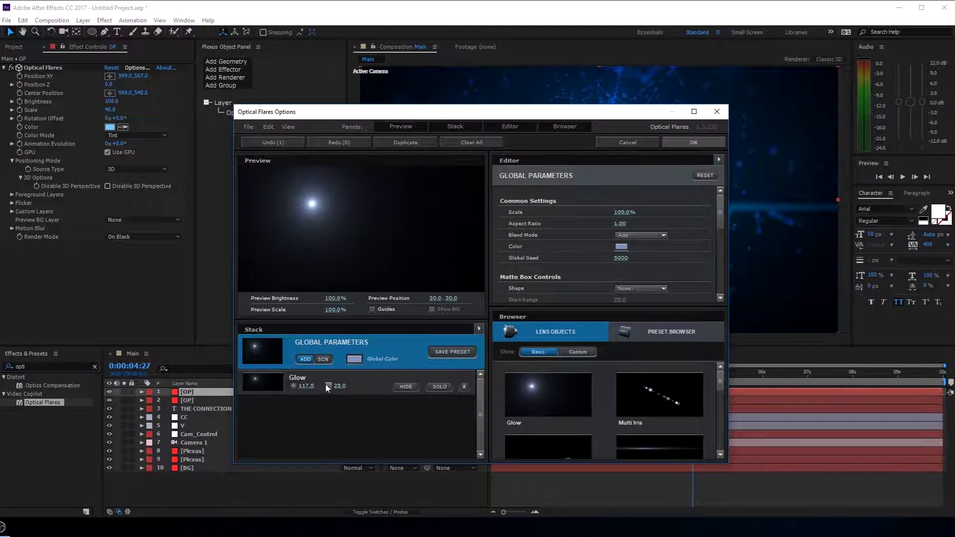
click(698, 142)
Move the second flare to the top-left corner and tint it purple A87EFF
click(36, 67)
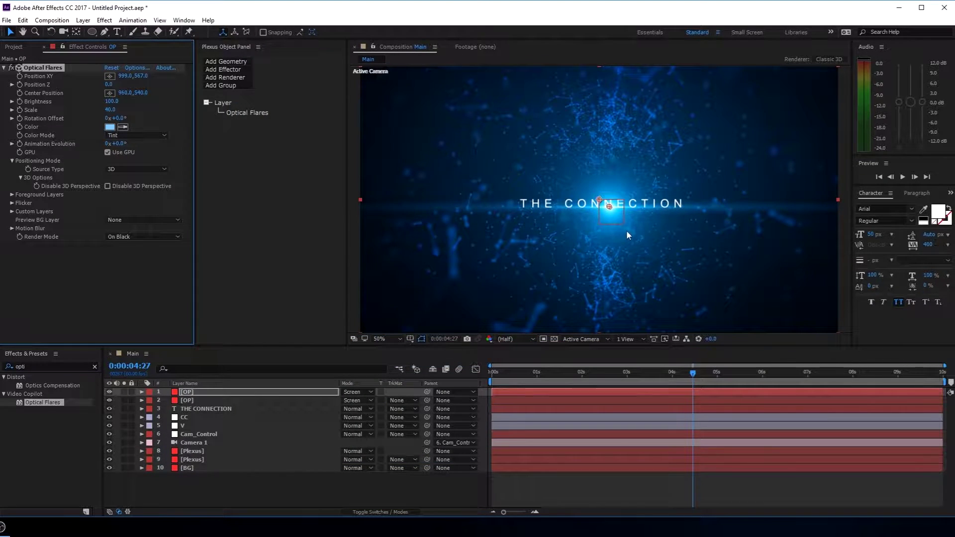
drag(609, 207, 366, 72)
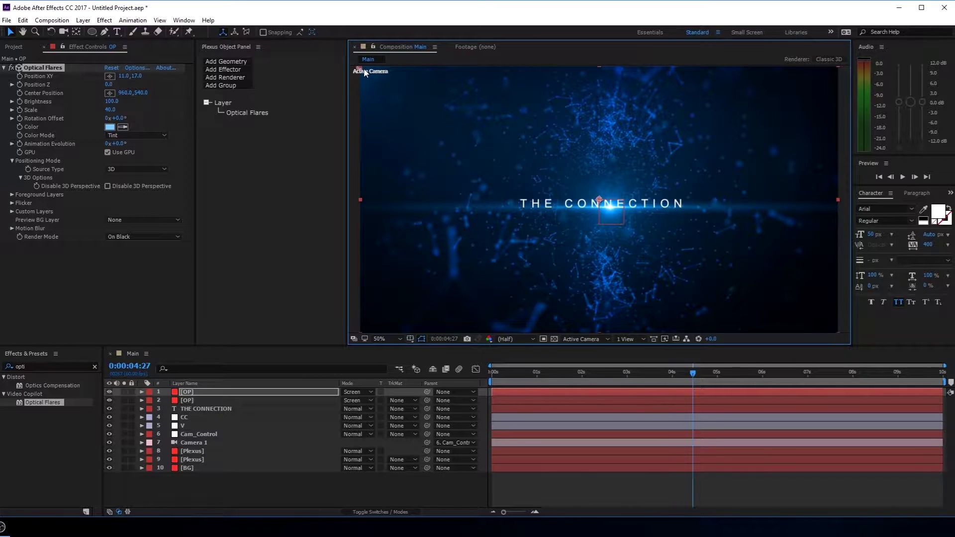
click(109, 127)
drag(329, 249, 332, 230)
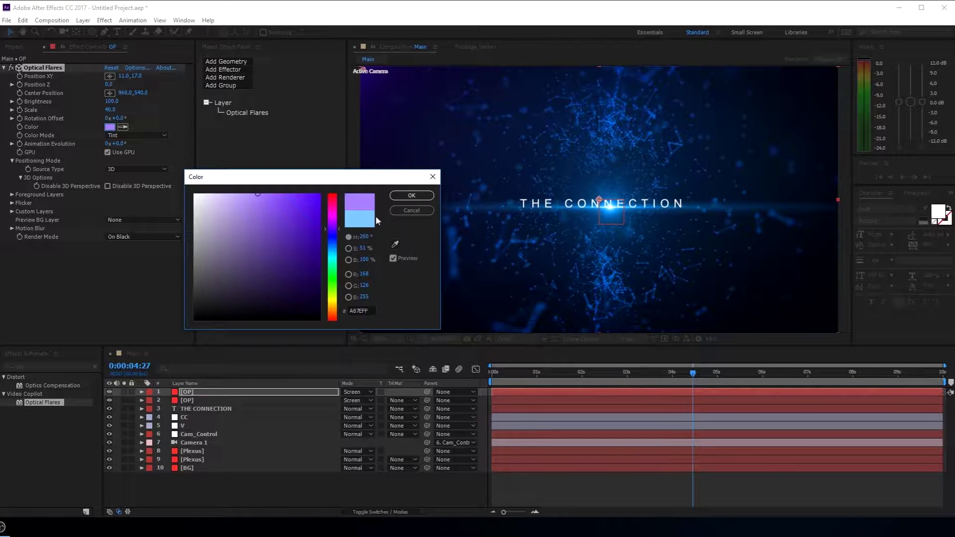
click(411, 196)
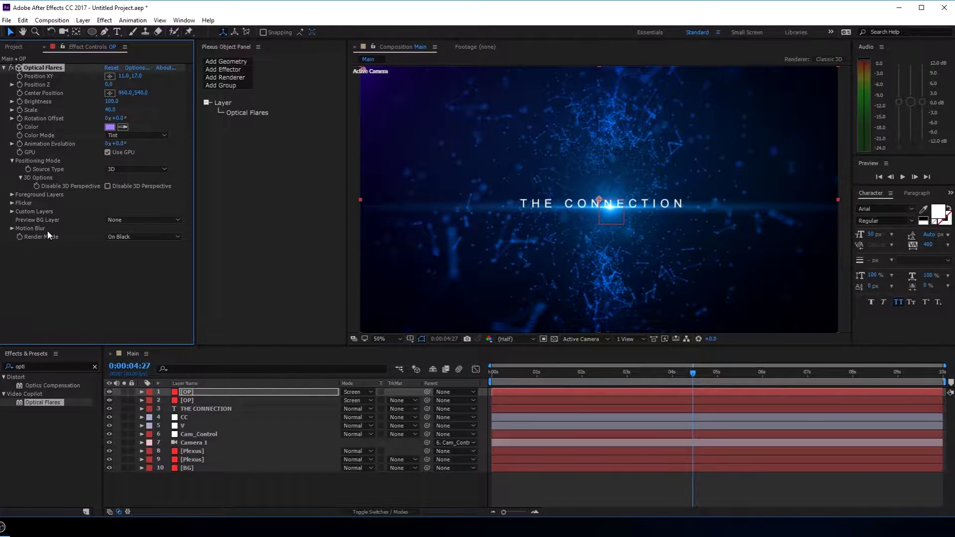
Duplicate the OP flare layer to make a third copy
click(423, 501)
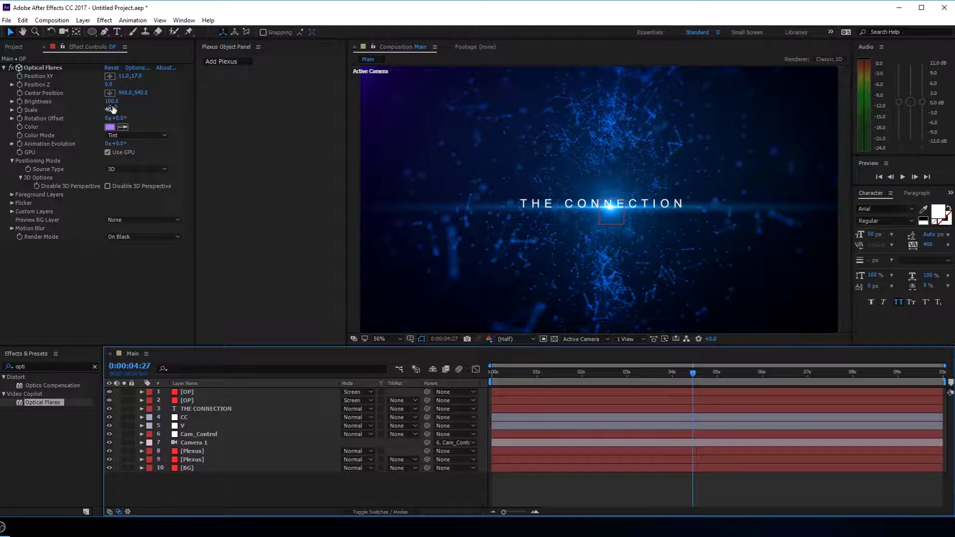
click(38, 68)
key(ctrl+d)
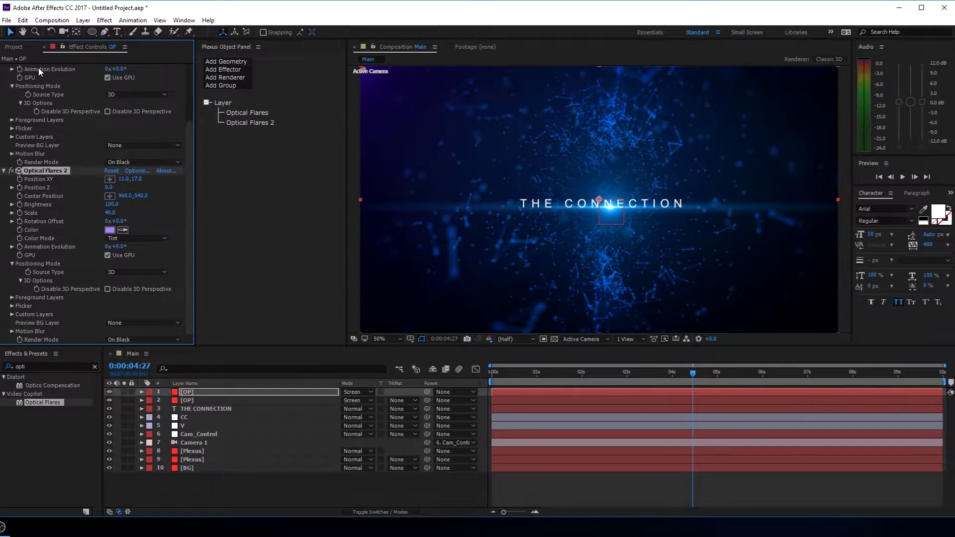
key(ctrl+z)
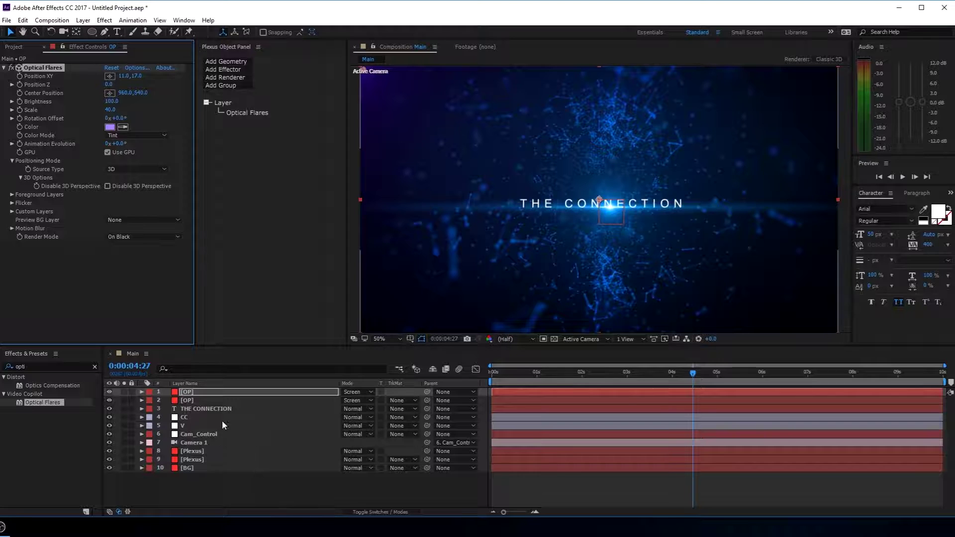
key(ctrl+d)
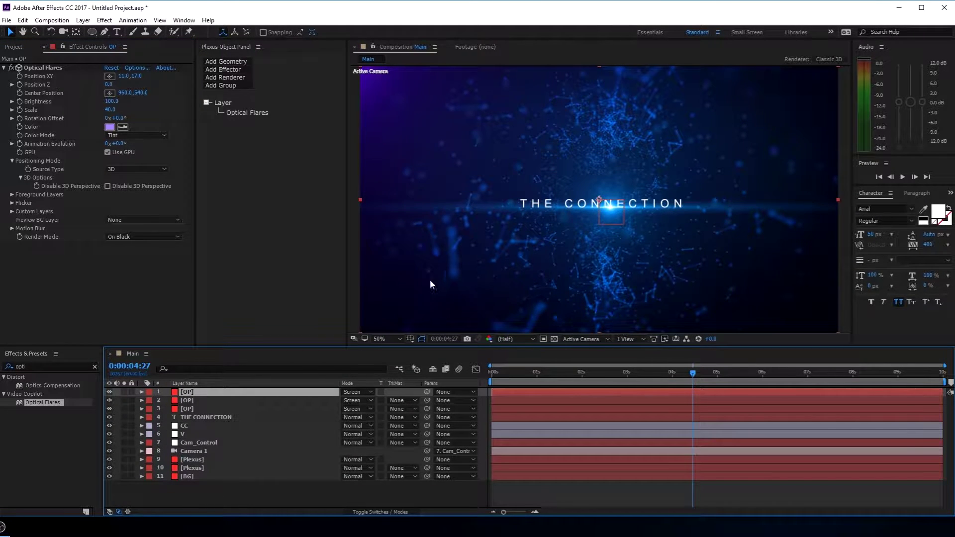
key(comma)
click(63, 77)
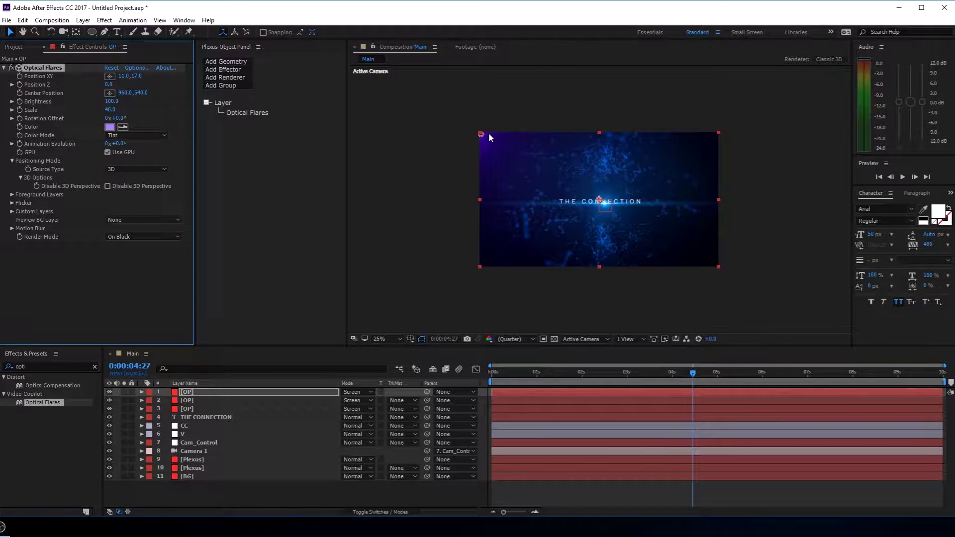
Place the third flare in the bottom-right corner, colour it orange FF954F and enlarge it
drag(480, 136, 721, 269)
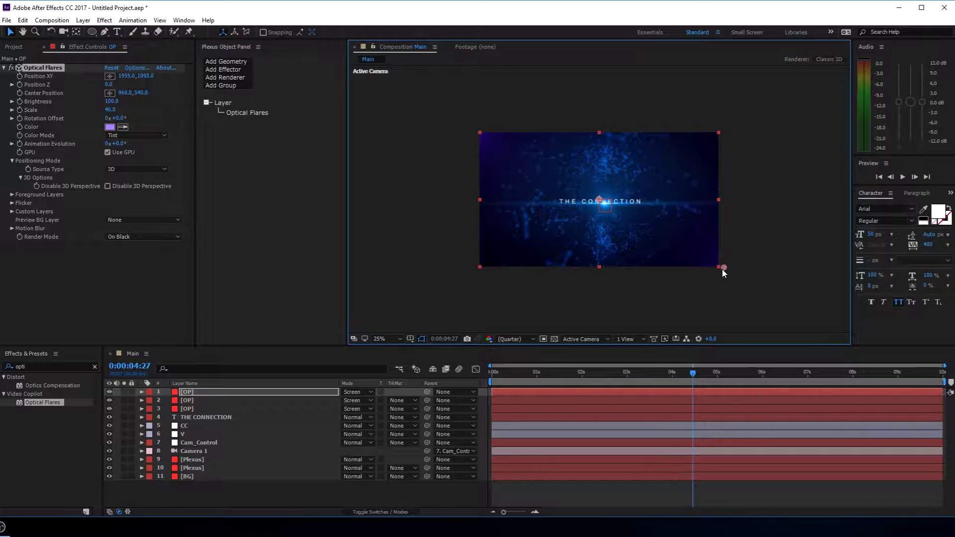
click(107, 127)
click(338, 304)
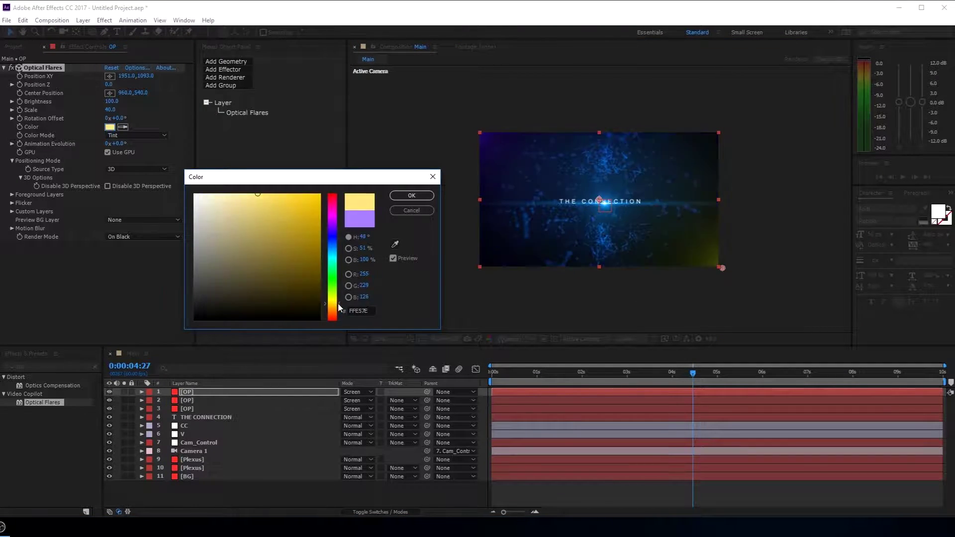
drag(338, 305, 339, 313)
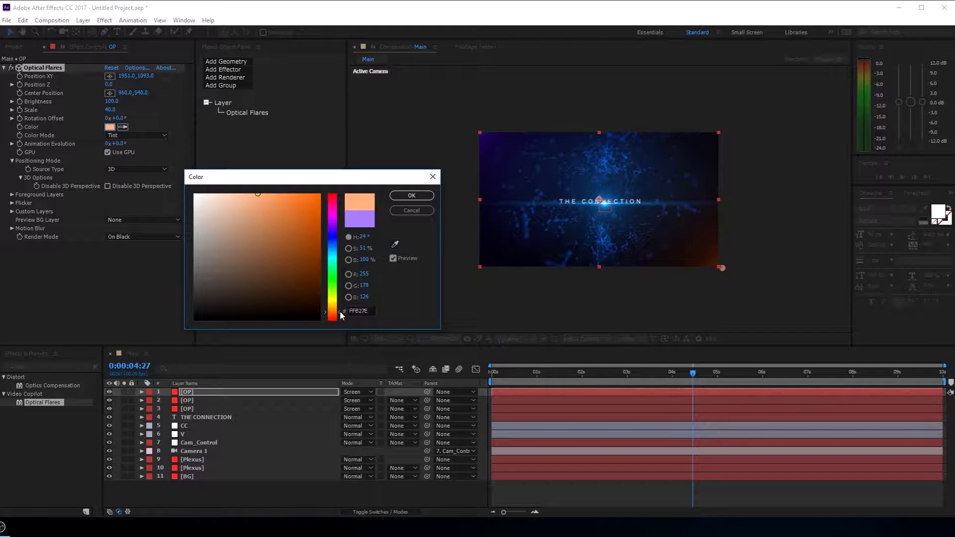
click(264, 198)
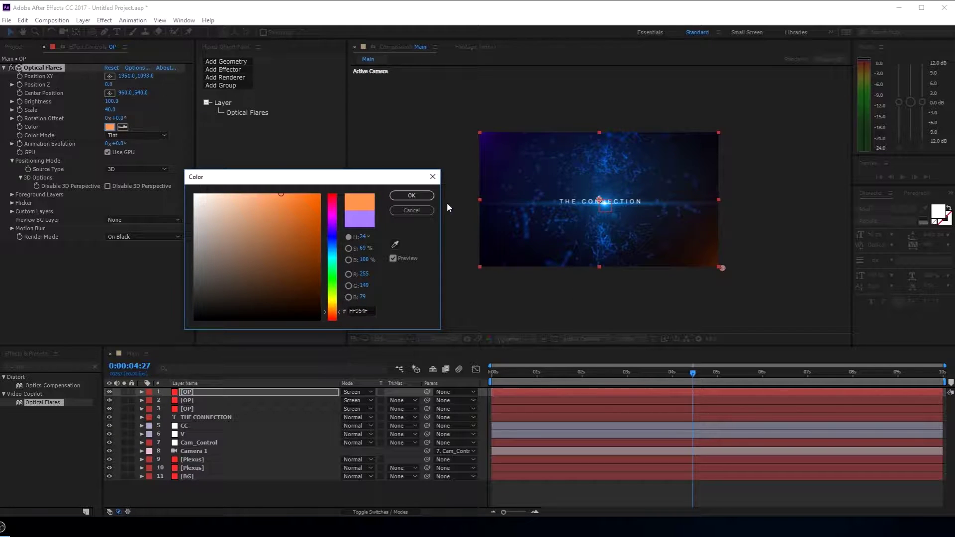
click(411, 196)
drag(110, 110, 112, 108)
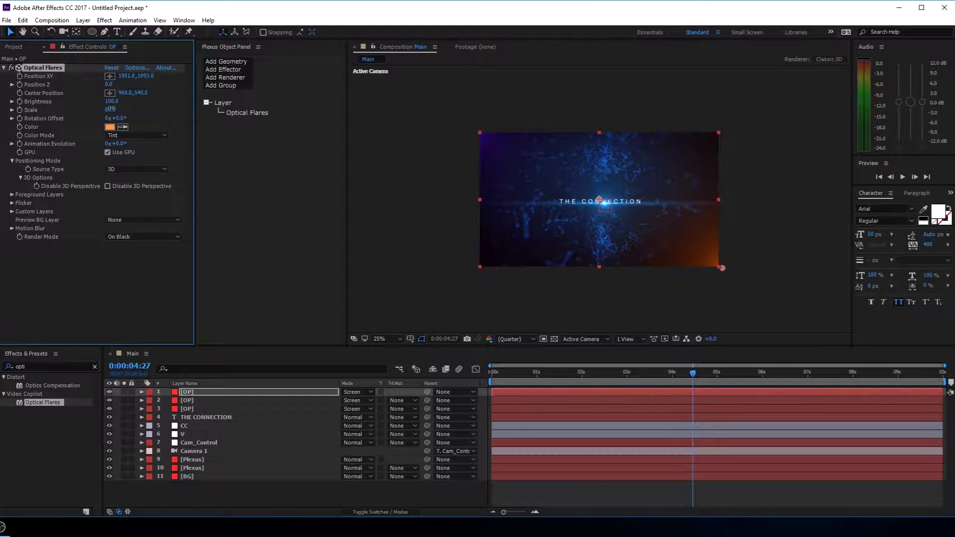
drag(110, 109, 110, 109)
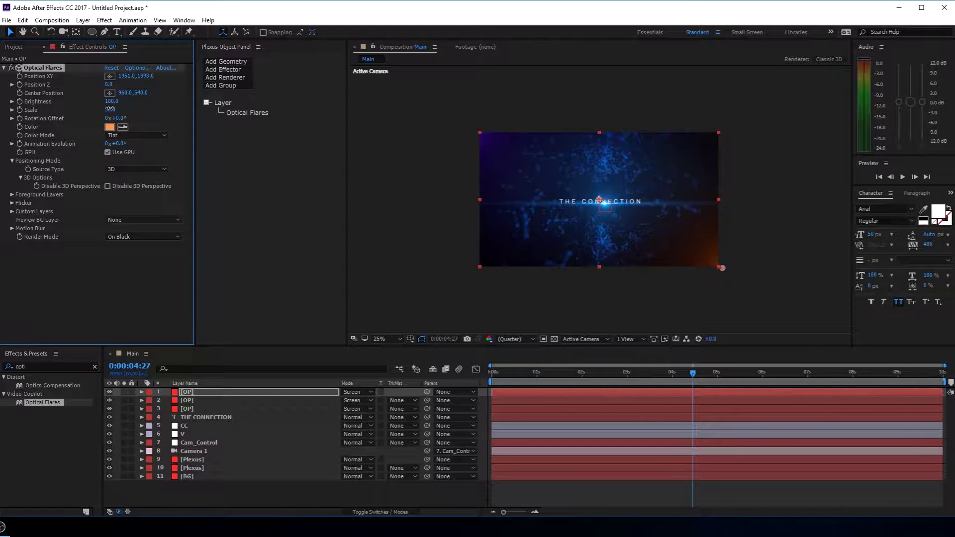
Raise the purple top-left flare's Scale from 40 to 50
click(190, 399)
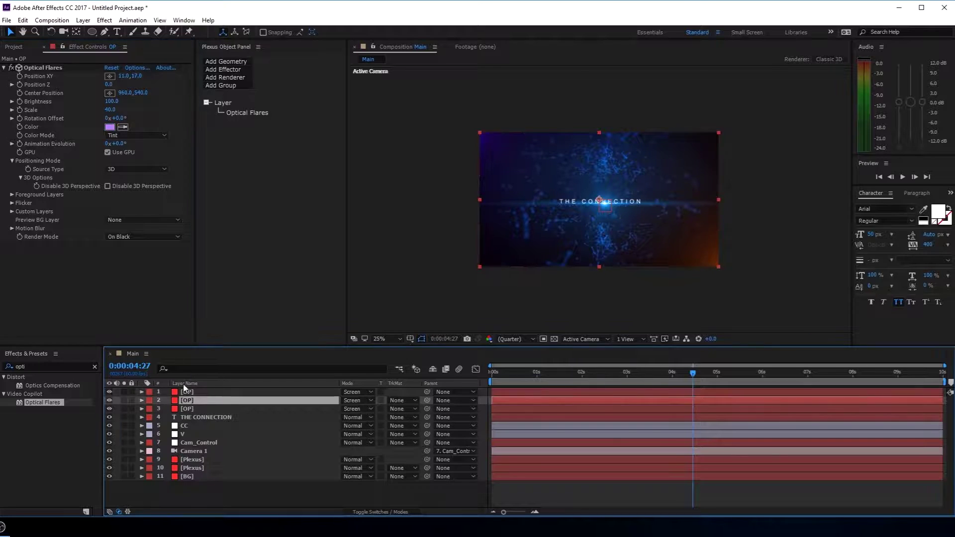
drag(107, 109, 108, 109)
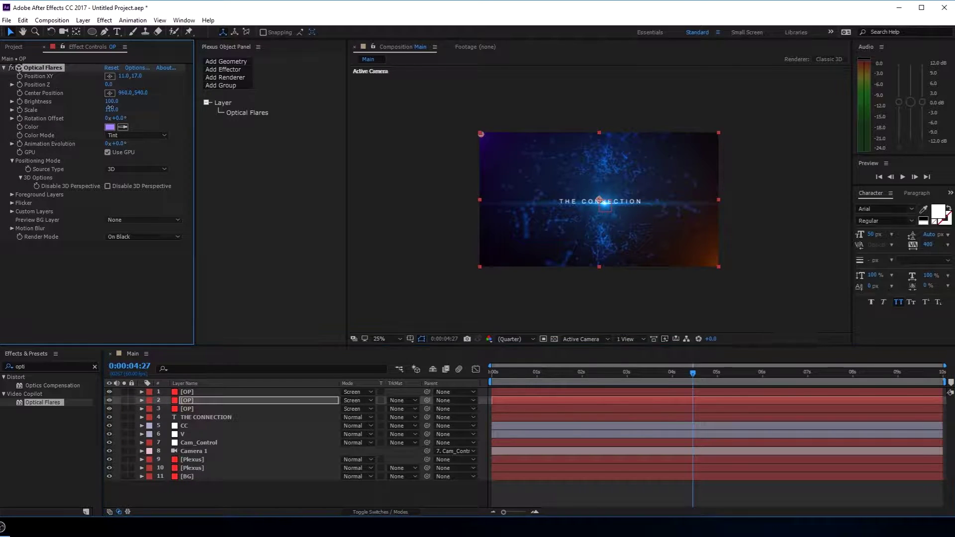
click(306, 490)
key(period)
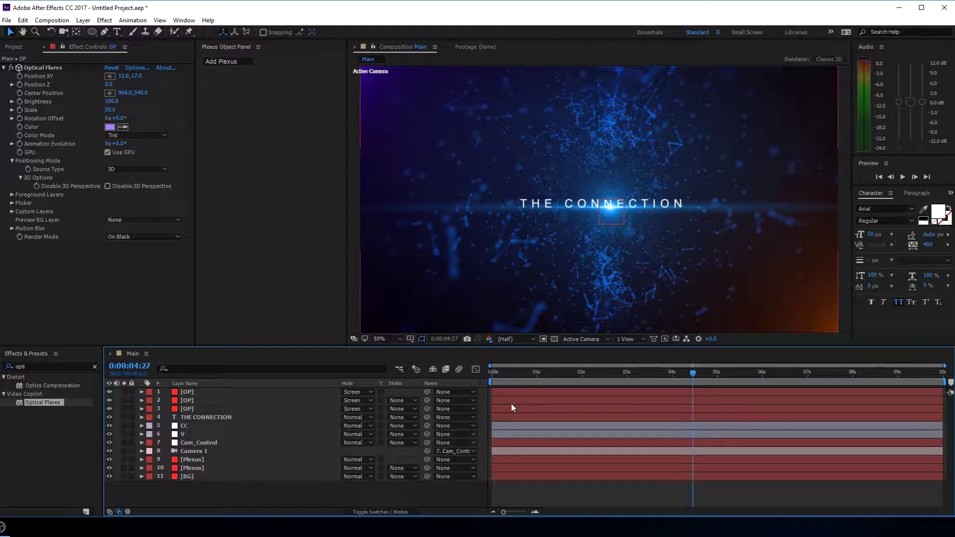
Preview frames around the title's entrance, then add a new adjustment layer at 0:00:04:54
drag(539, 374, 580, 374)
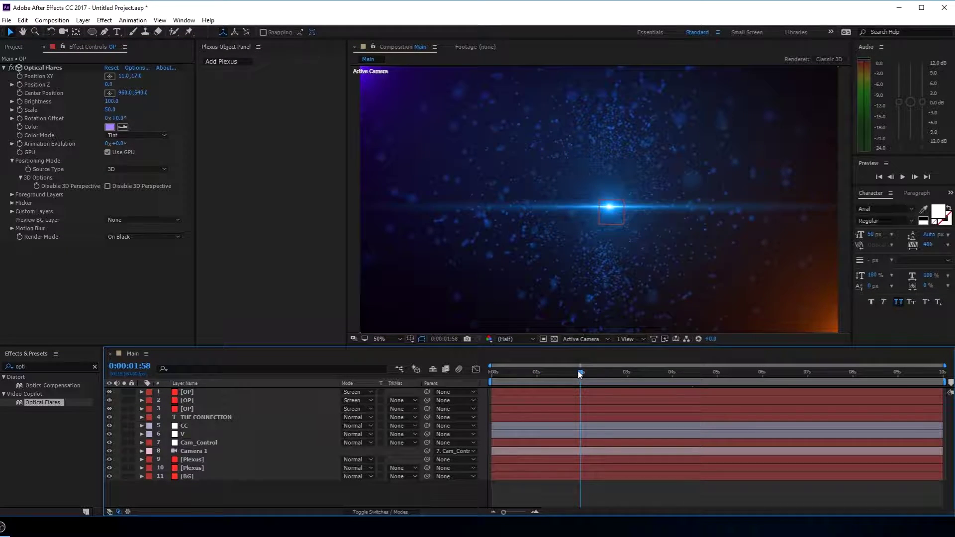
click(618, 373)
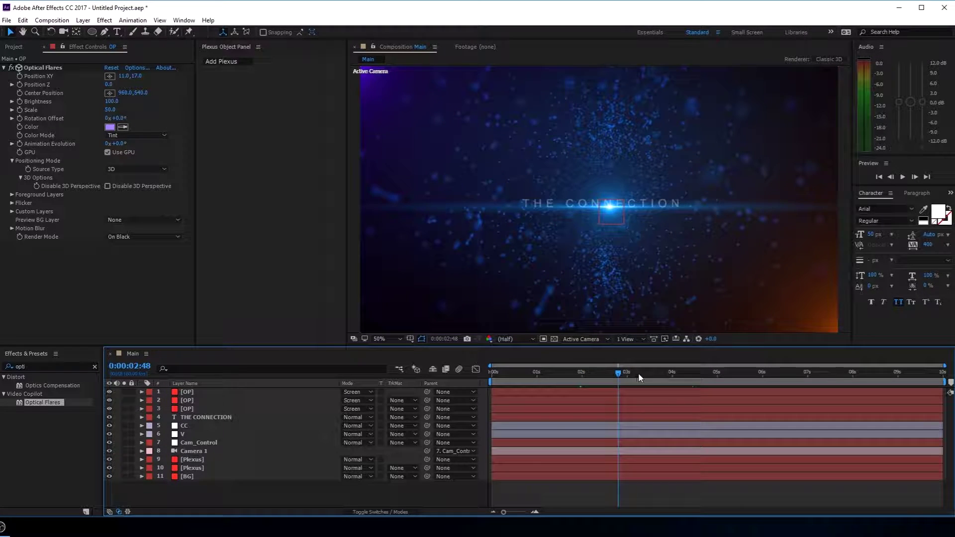
click(713, 373)
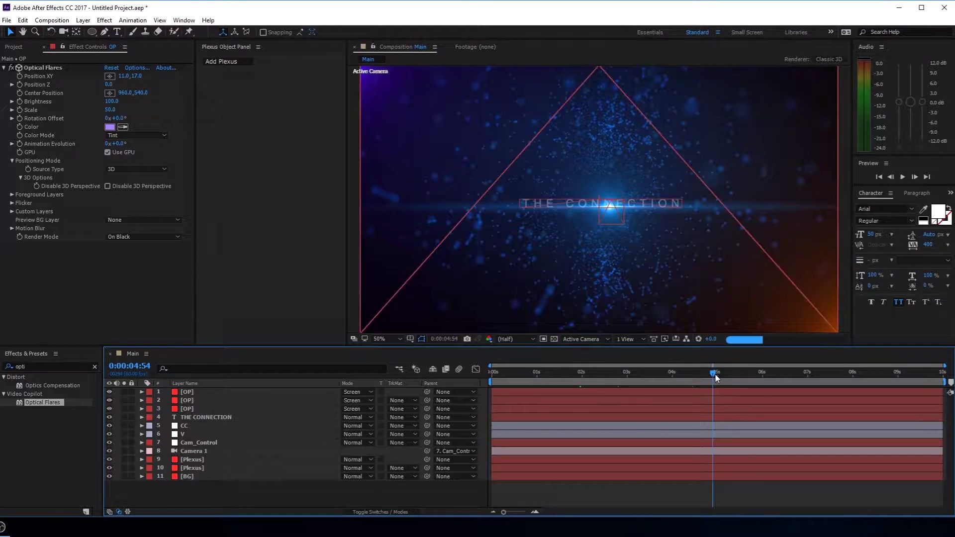
right_click(215, 497)
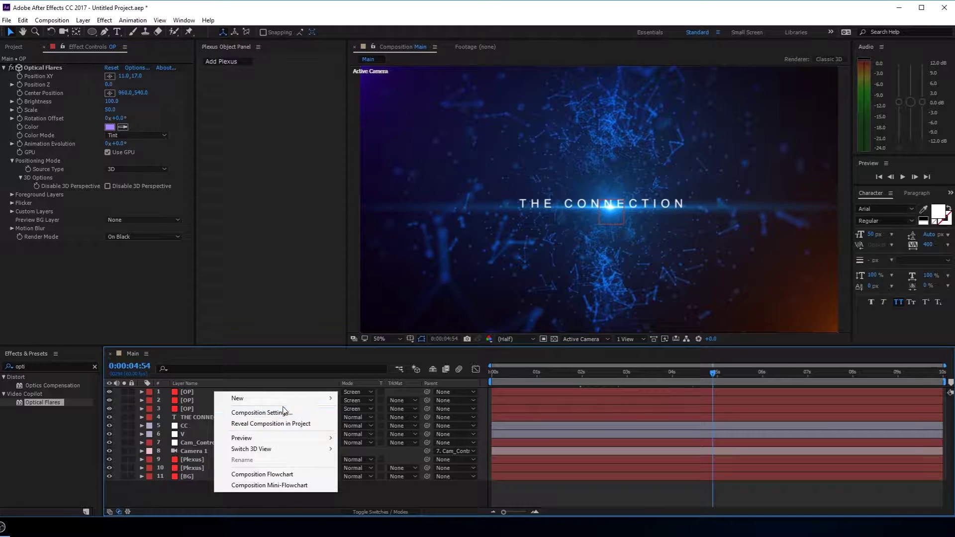
mouse_move(326, 401)
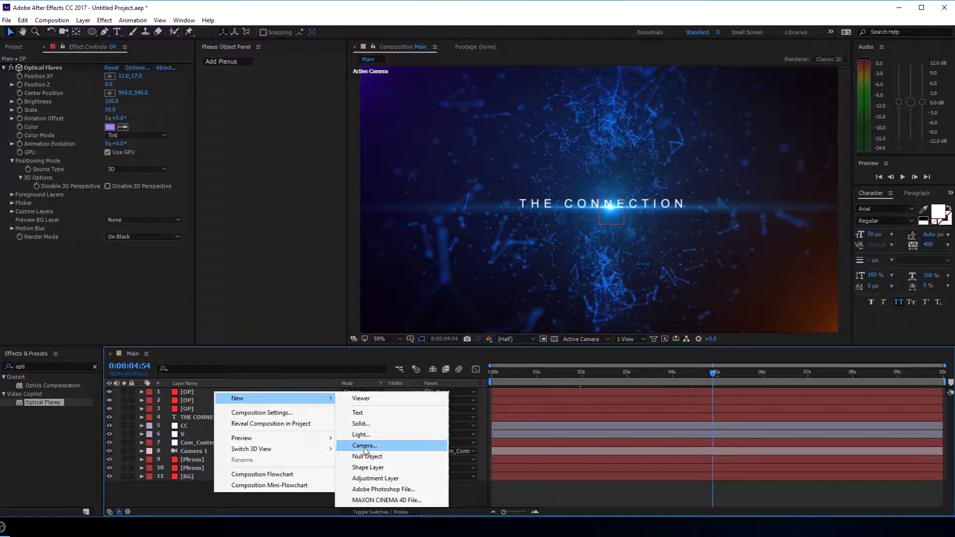
click(375, 478)
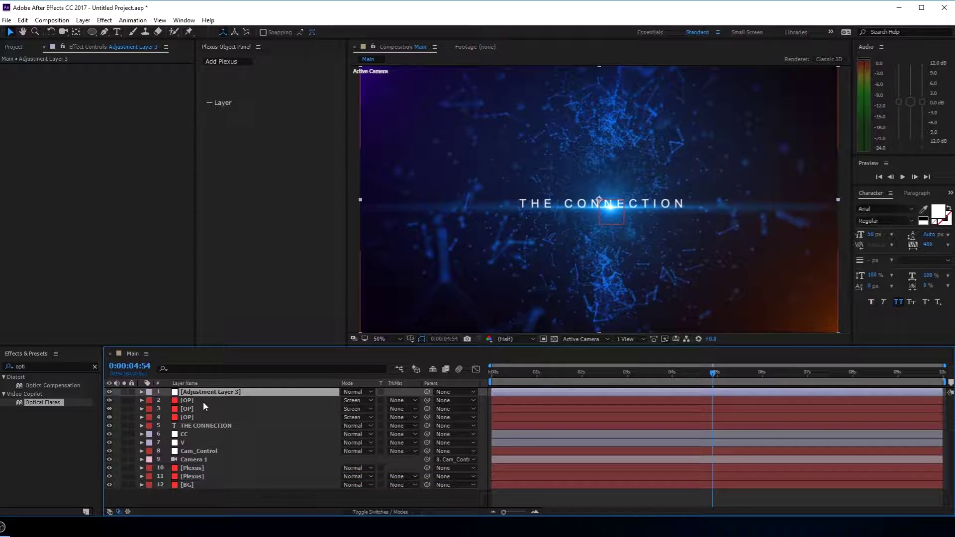
Apply the Noise effect to the adjustment layer with Amount of Noise at 2.0%
click(40, 367)
text(nois)
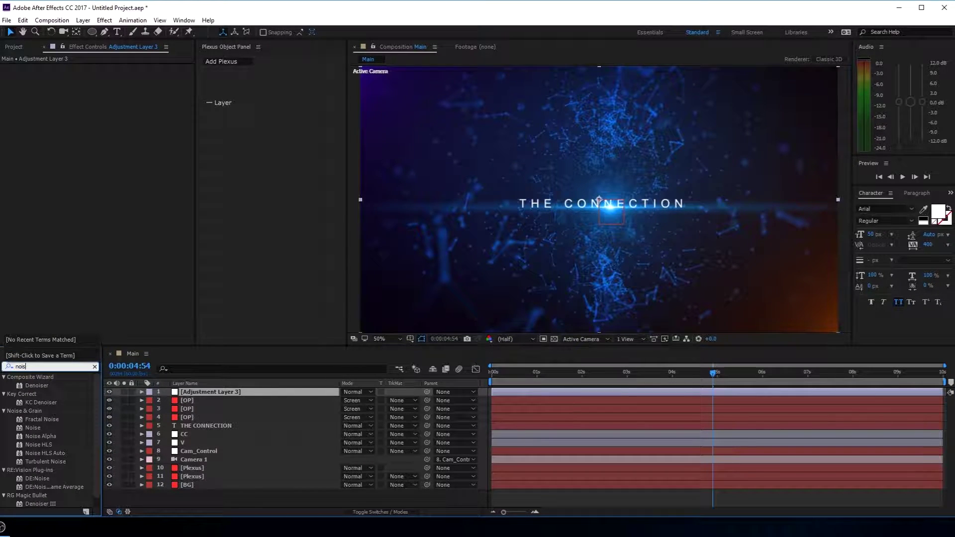
text(e)
drag(34, 420, 216, 394)
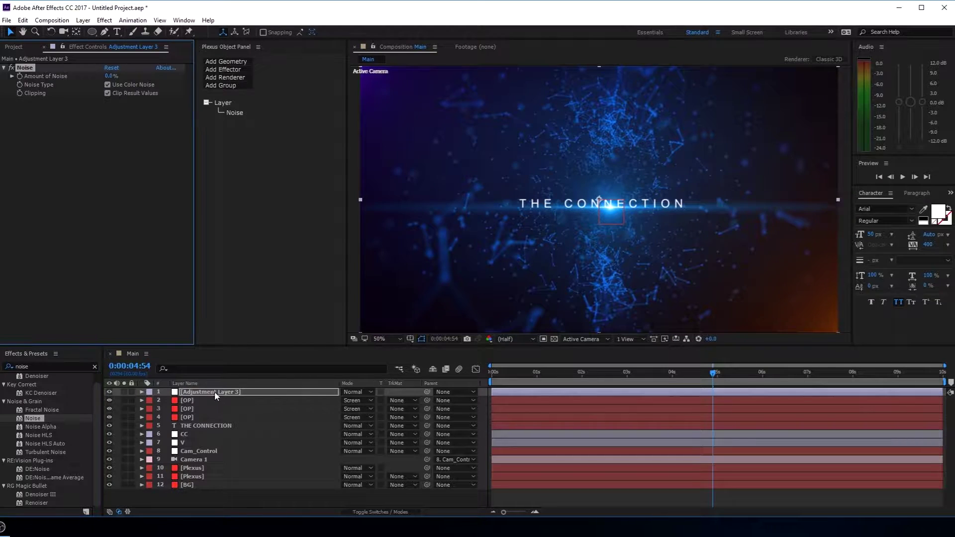
click(110, 76)
text(2)
click(77, 145)
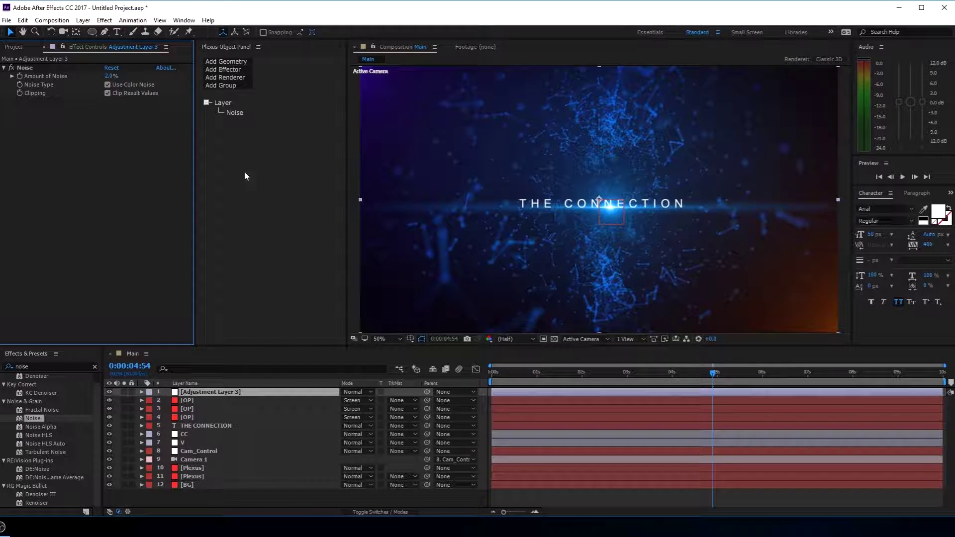
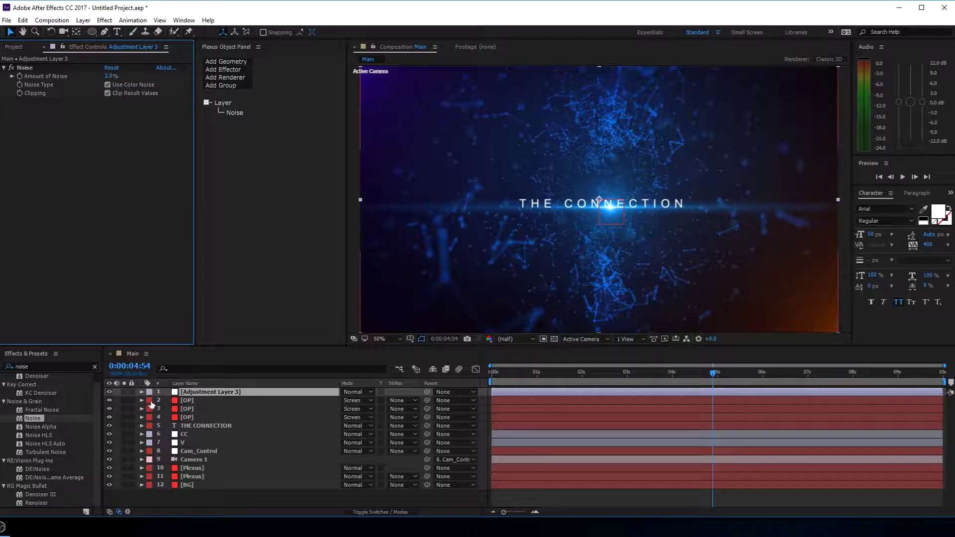
Rename the adjustment layer holding the 2.0% Noise effect to 'Noise'
click(205, 400)
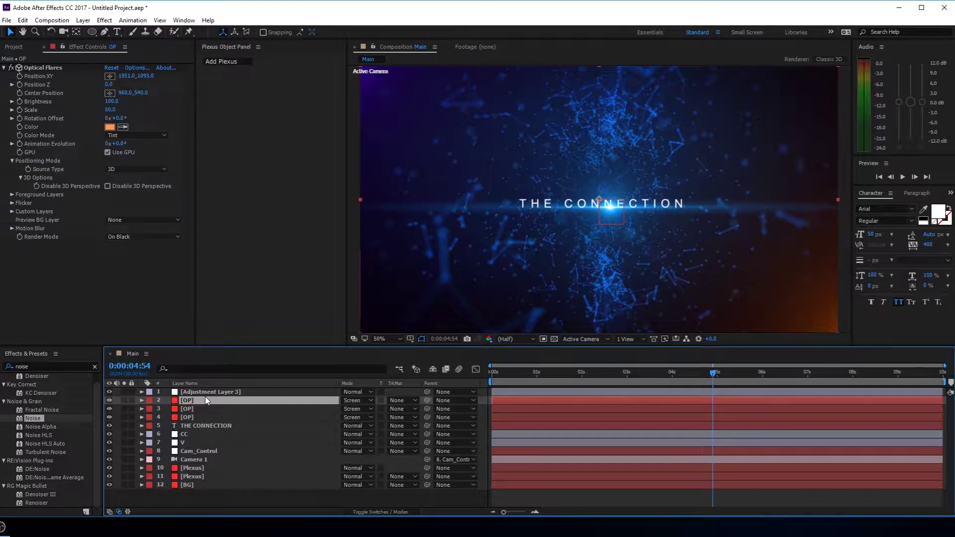
click(198, 392)
key(Return)
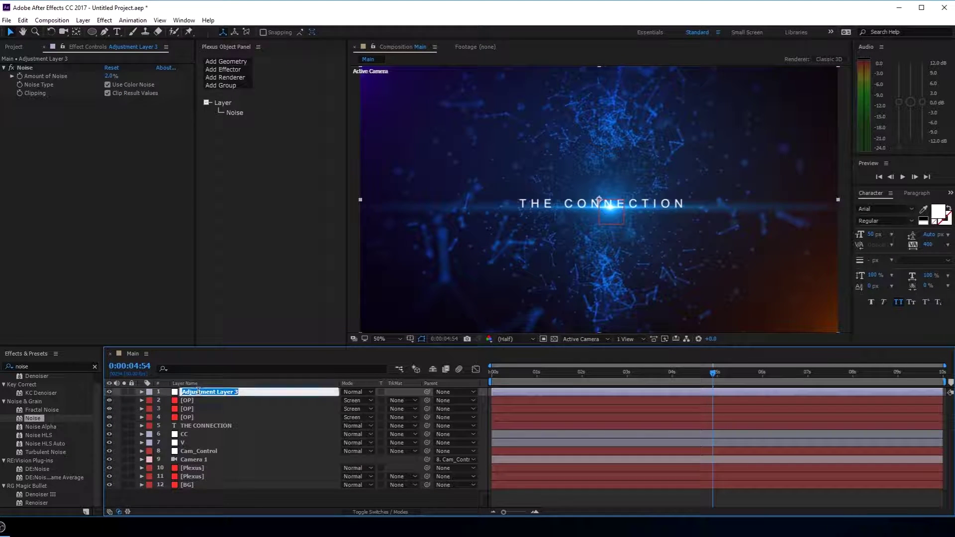
text(Noise)
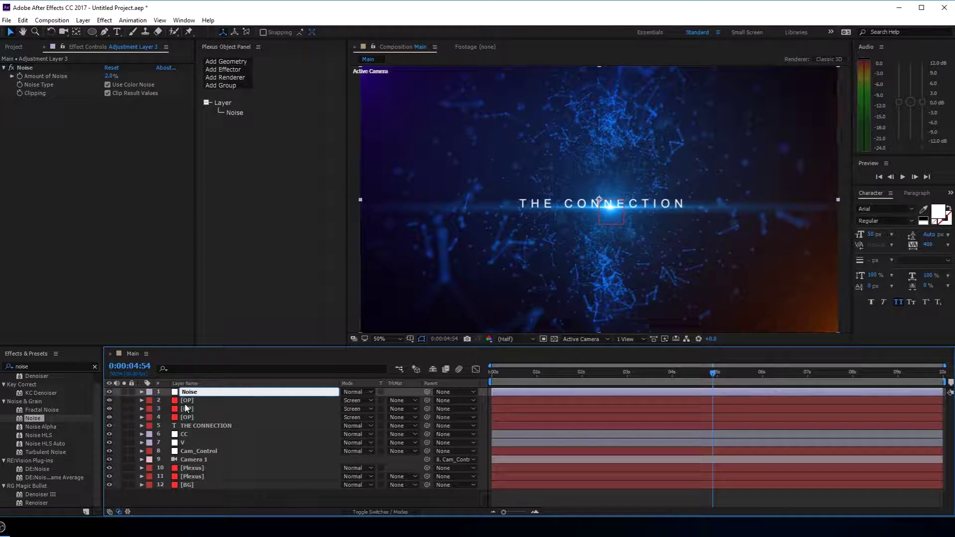
click(179, 497)
Select layer 4 [OP] and scrub from 0:00:01:50 forward until the title appears
click(552, 372)
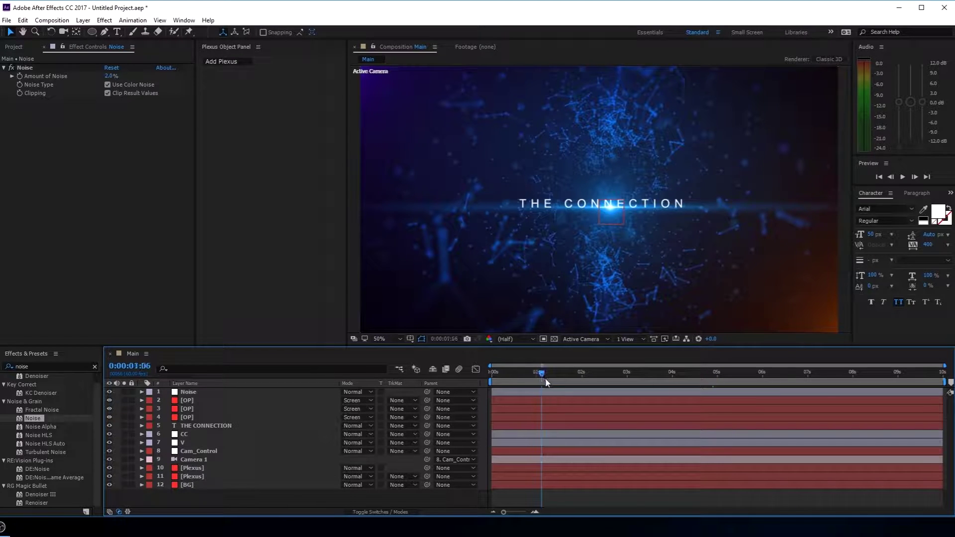
click(575, 375)
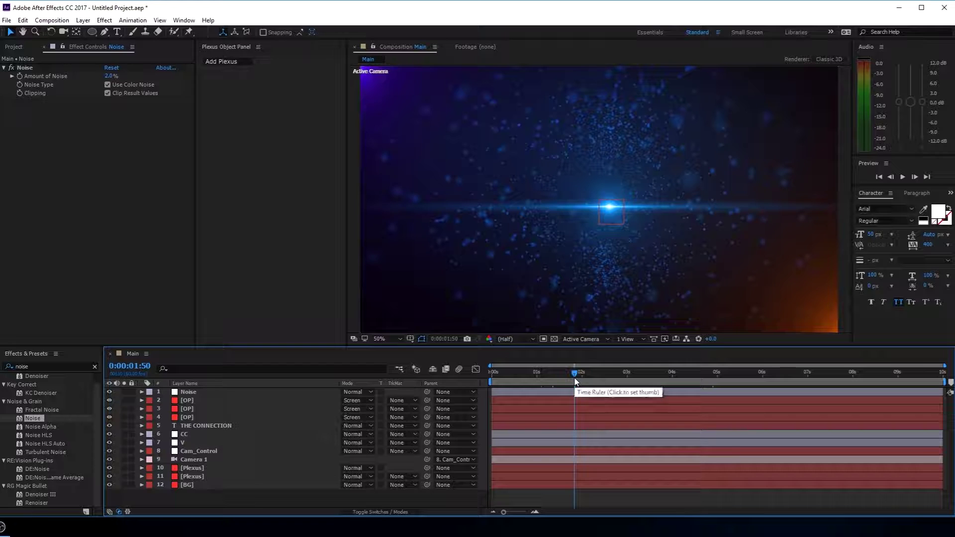
click(588, 375)
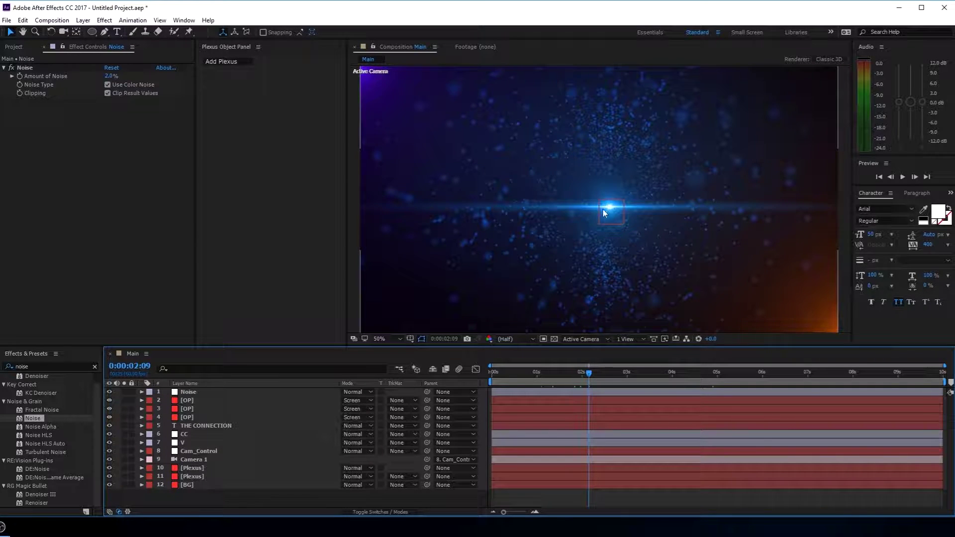
click(192, 417)
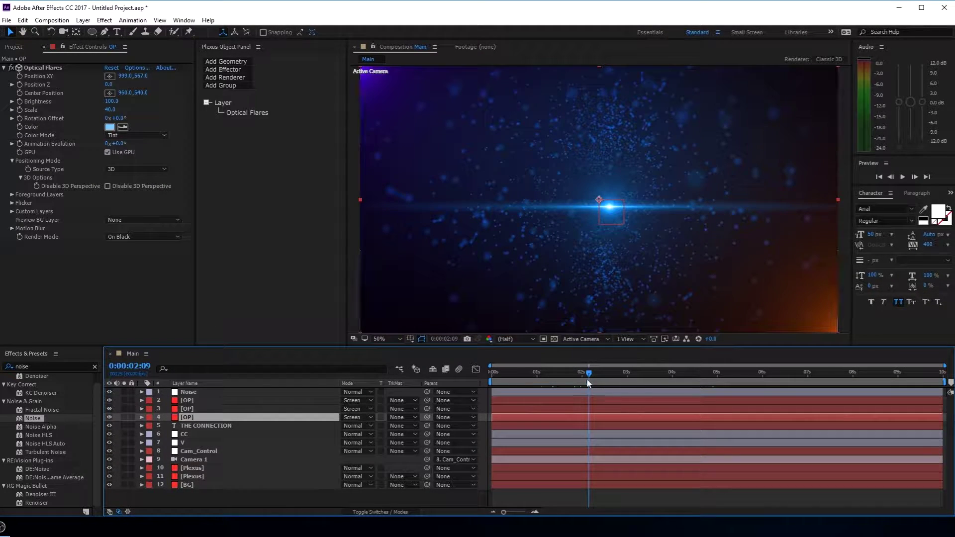
drag(588, 381, 717, 387)
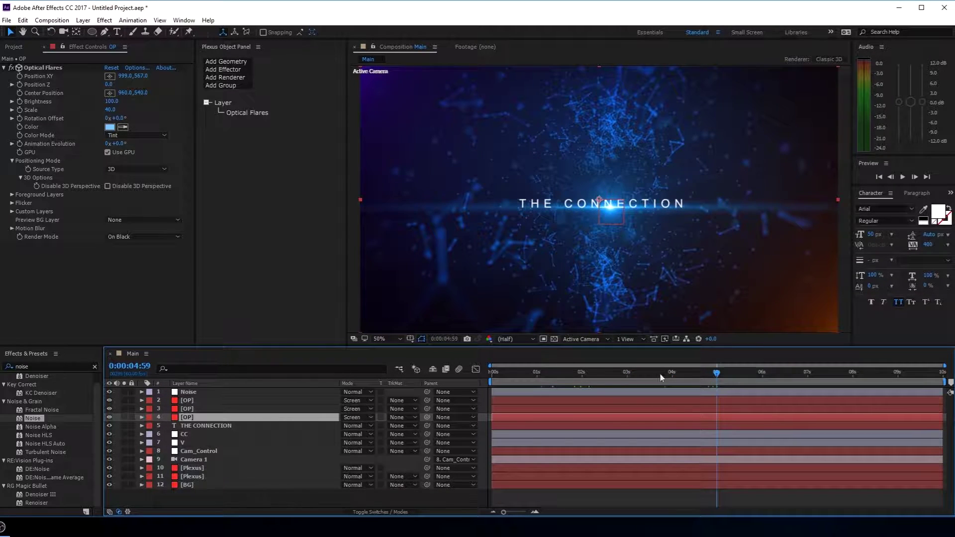
Keyframe the fourth OP layer's Opacity at 100% at 4:59 and 0% at 0:00:03:05
key(t)
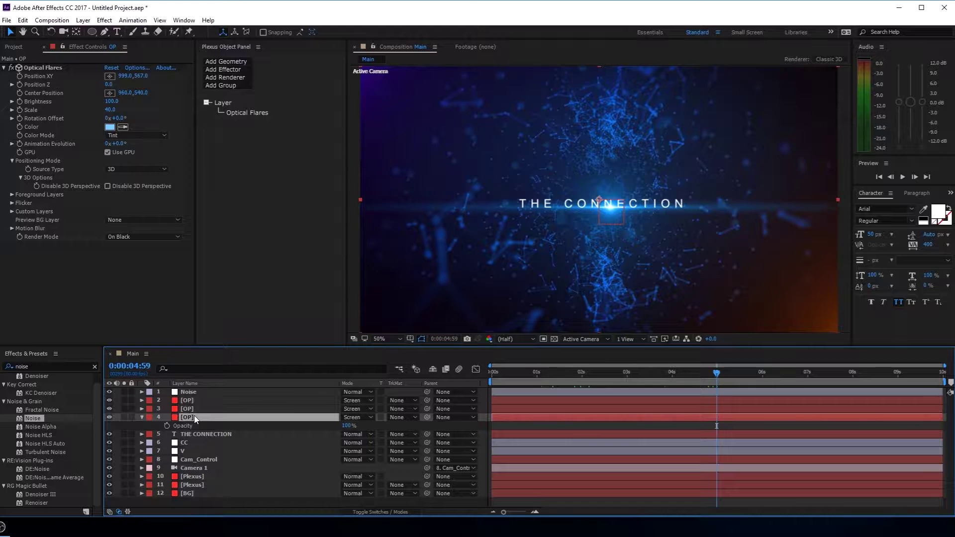
click(166, 426)
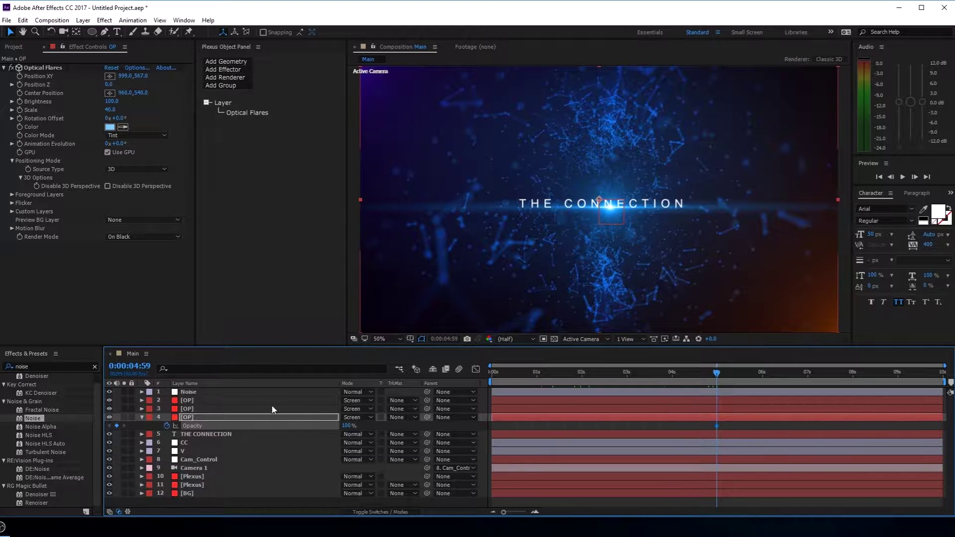
drag(718, 374, 630, 378)
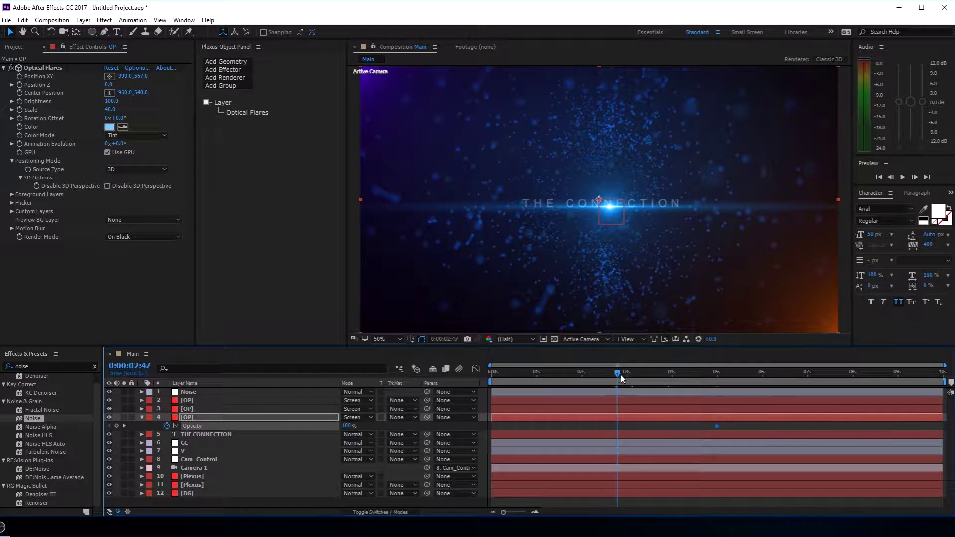
drag(630, 378, 631, 378)
click(348, 426)
text(0)
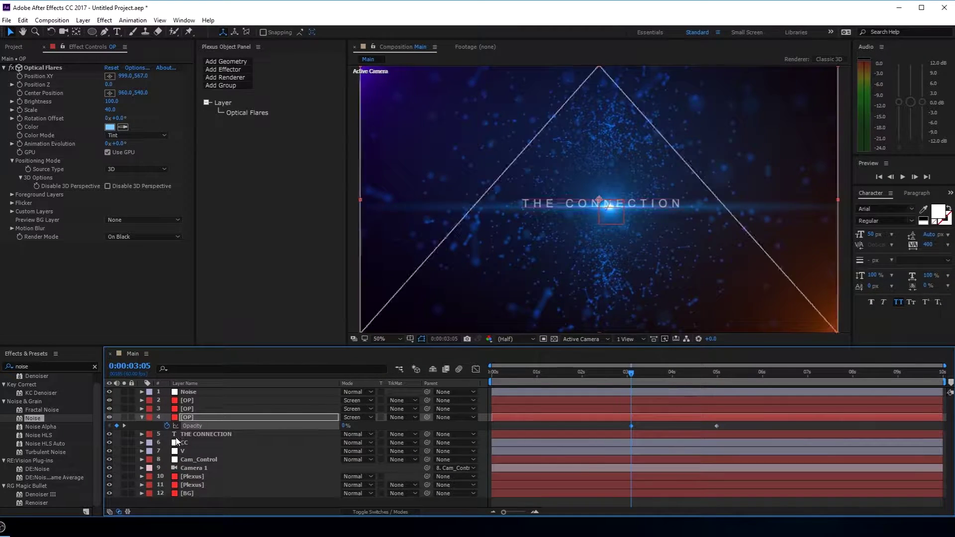
key(Return)
Easy Ease both opacity keyframes, shift the 0% key earlier, and preview the fade-in
click(655, 376)
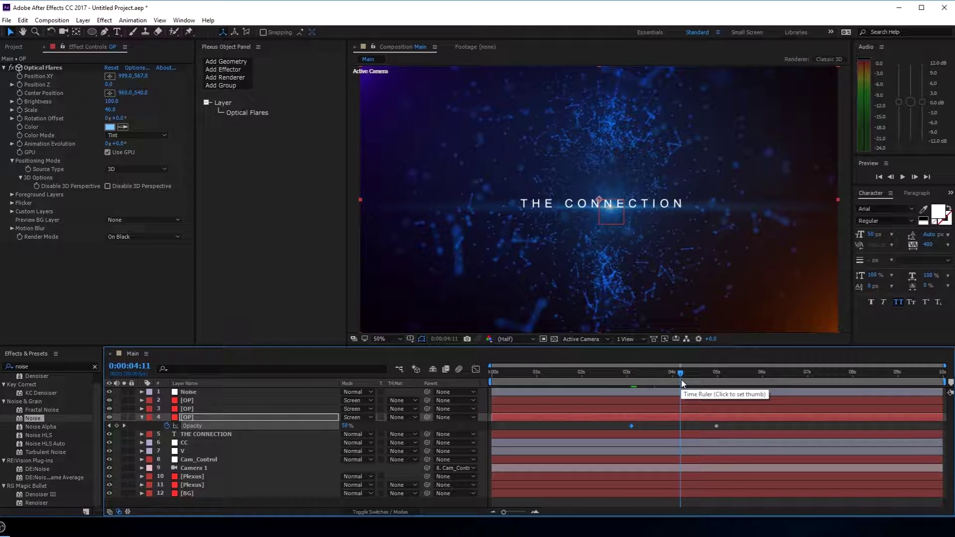
click(695, 378)
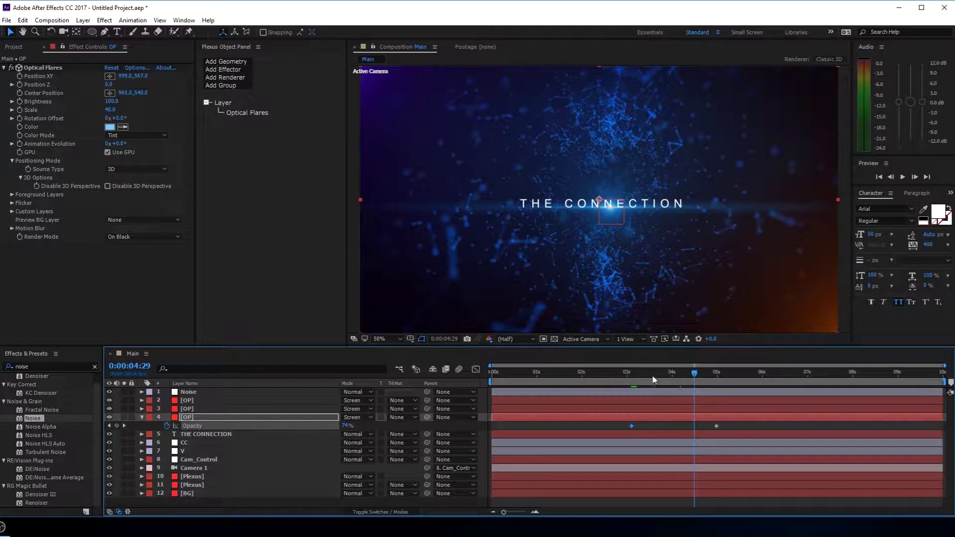
drag(617, 425, 769, 442)
key(F9)
click(620, 372)
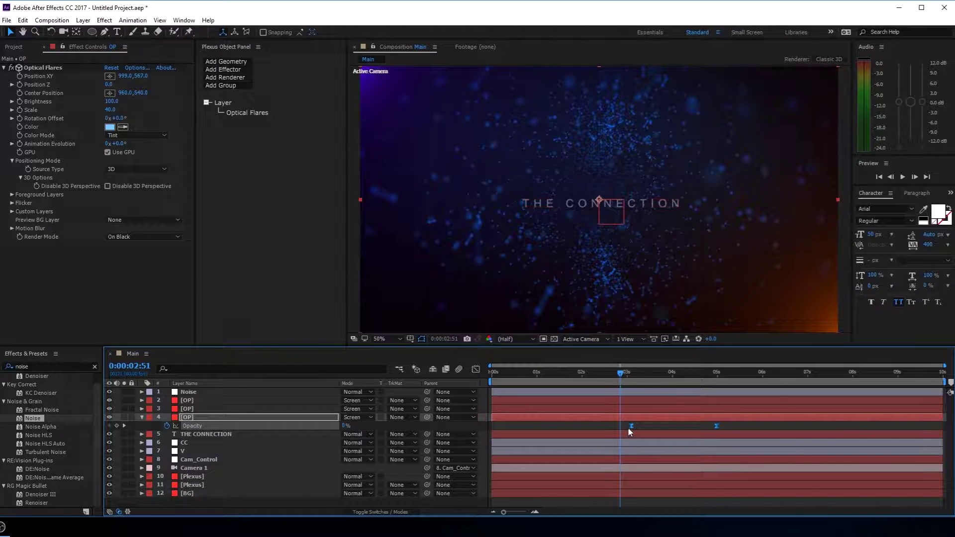
drag(637, 426, 615, 427)
drag(609, 372, 734, 380)
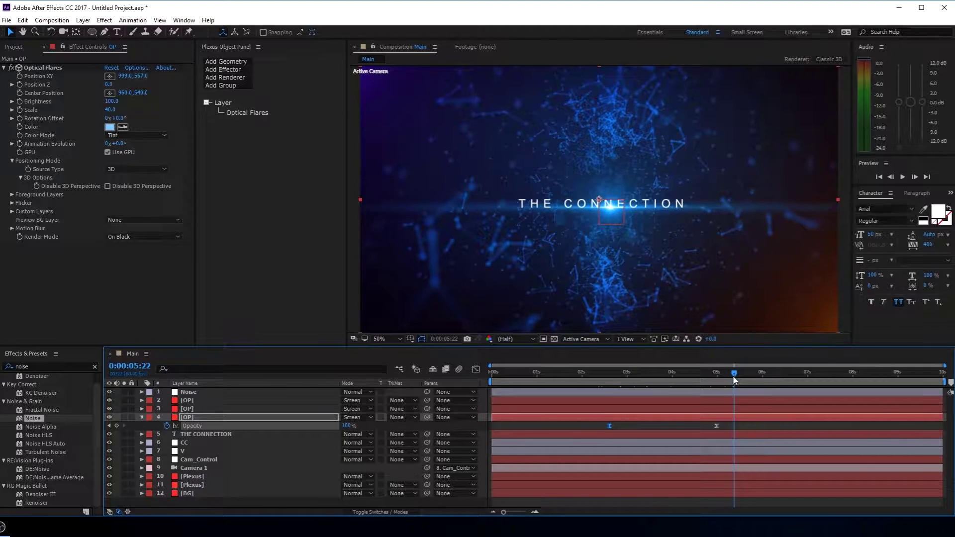
Set the fourth OP layer's Optical Flares Flicker Speed to 20 and Amount to 20
click(142, 417)
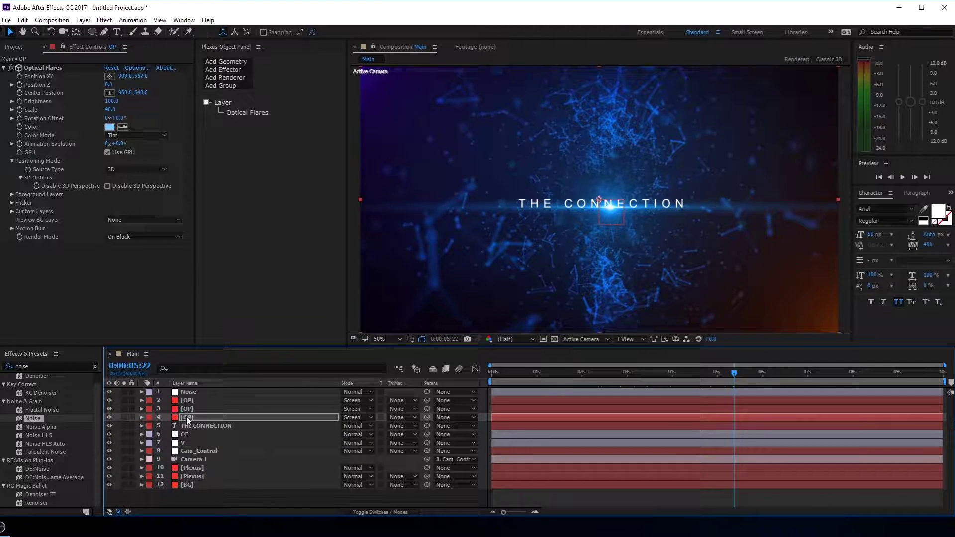
click(11, 203)
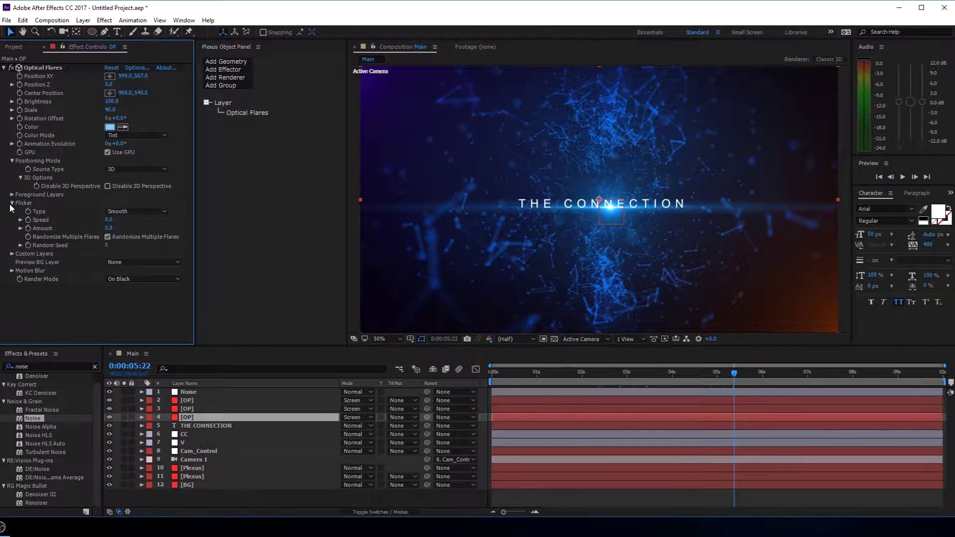
click(108, 221)
text(20)
key(Return)
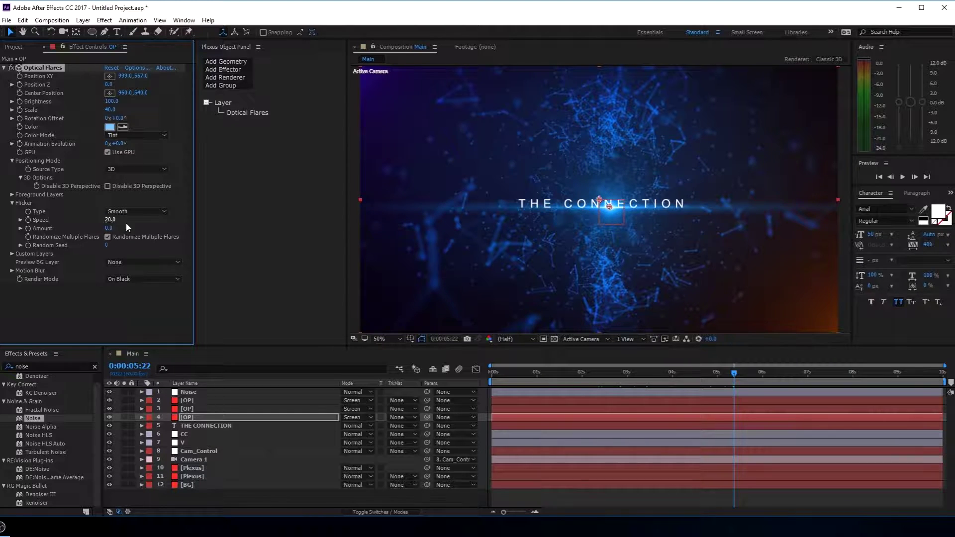
click(108, 227)
text(20)
key(Return)
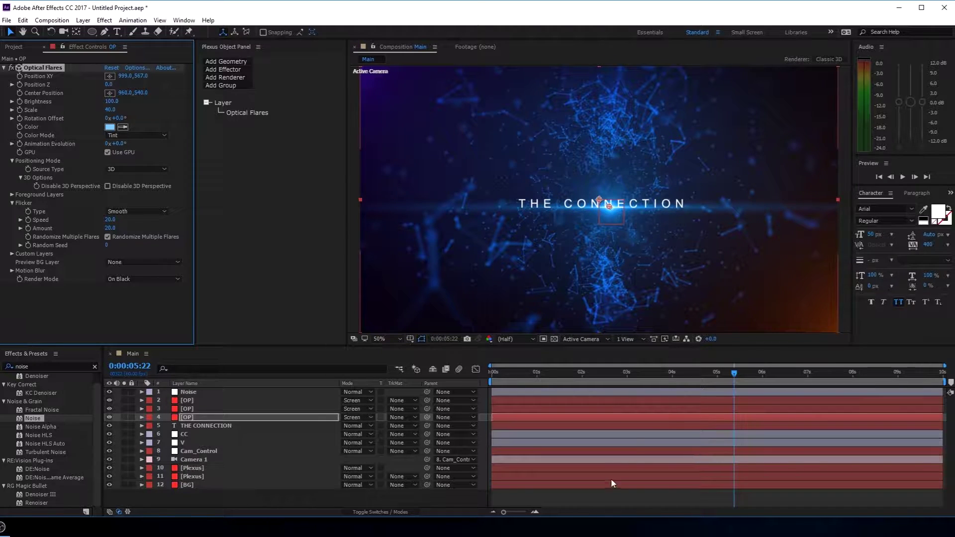
click(606, 497)
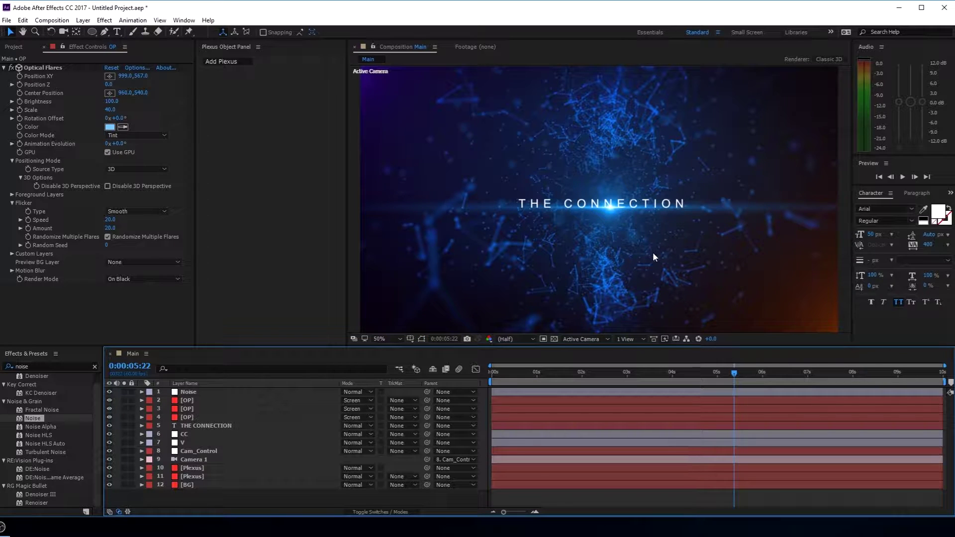
Add a new 'CC' adjustment layer, undo it, then drag the existing CC layer to the top
right_click(204, 503)
mouse_move(258, 408)
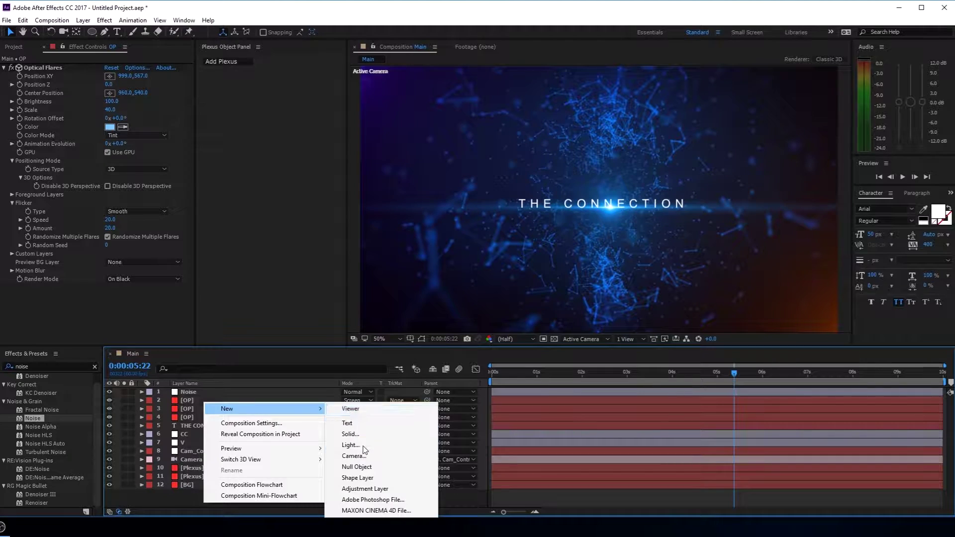
click(366, 489)
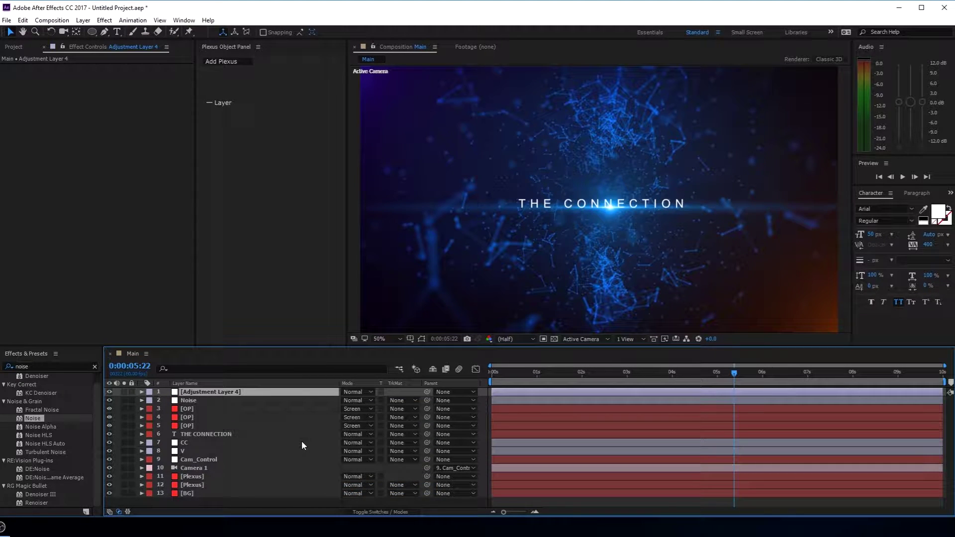
key(Return)
text(CC)
key(Return)
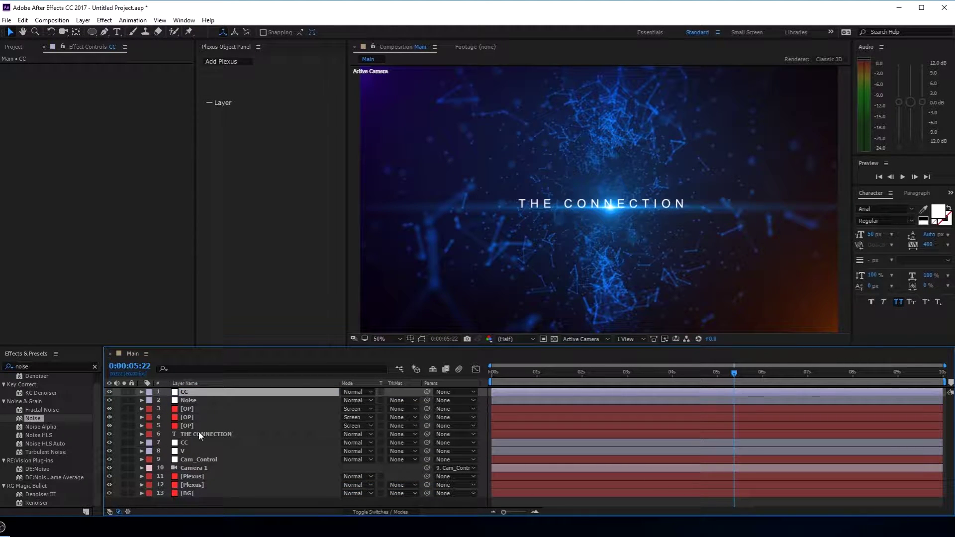
key(ctrl+z)
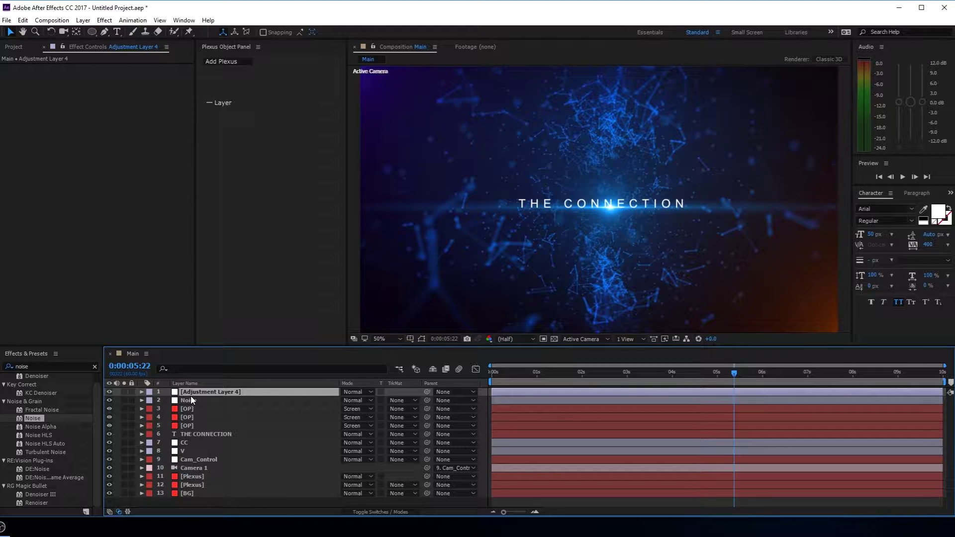
key(ctrl+z)
drag(184, 435, 196, 389)
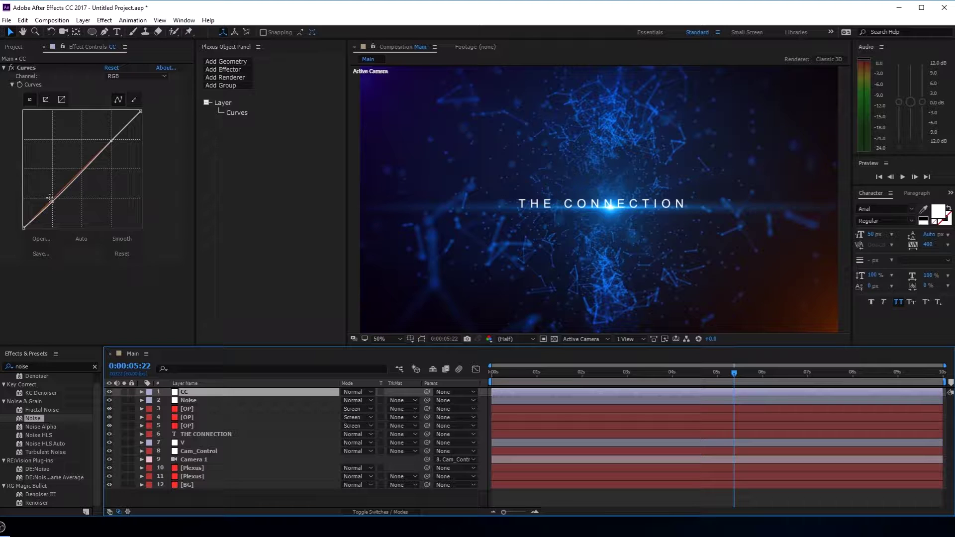
Lower the Curves shadow point and raise the highlight point, then preview through 0:00:04:25
drag(52, 201, 55, 203)
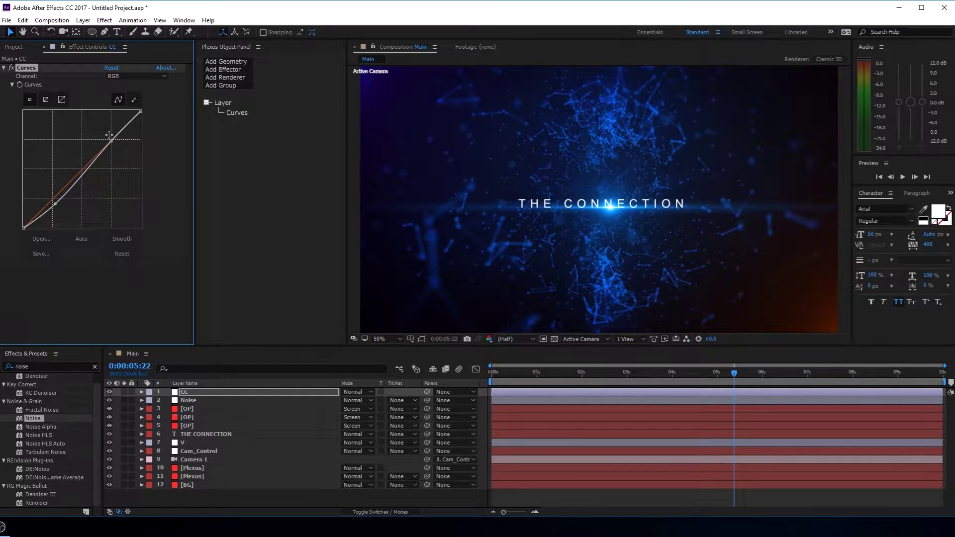
drag(105, 147, 109, 141)
mouse_move(553, 373)
mouse_down()
mouse_move(683, 373)
mouse_move(817, 401)
mouse_move(823, 393)
mouse_up()
click(269, 494)
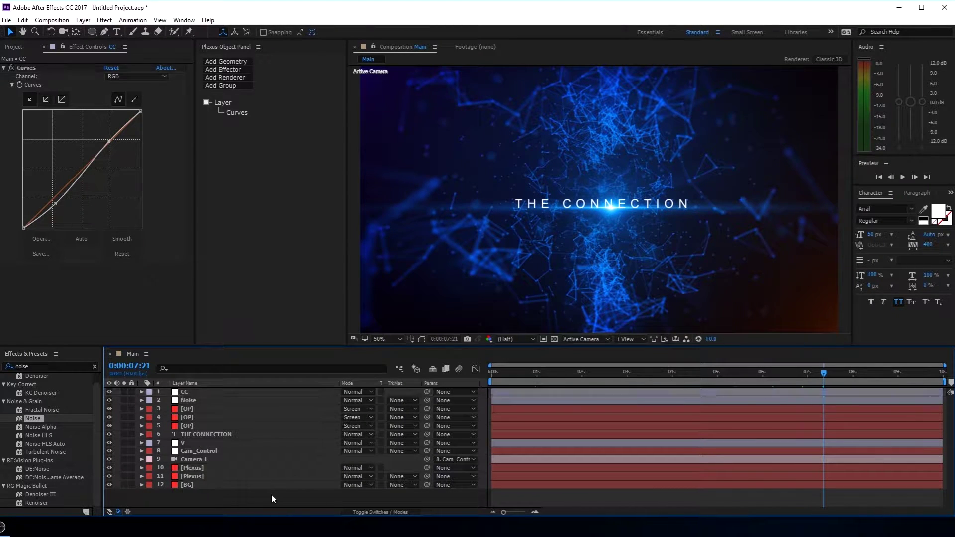